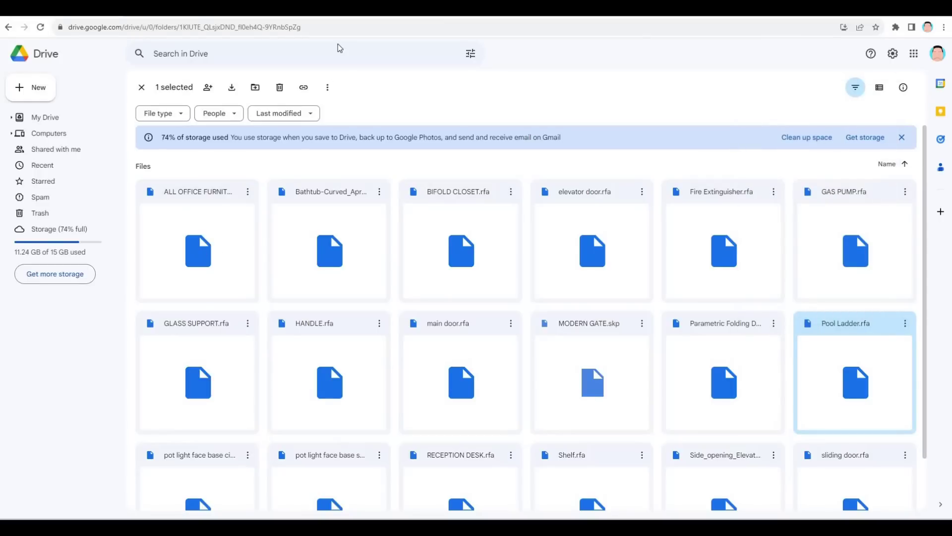
Show the downloaded Pool Ladder family in its Downloads folder and bring it into the Revit GROUND FLOOR plan
left_click(105, 502)
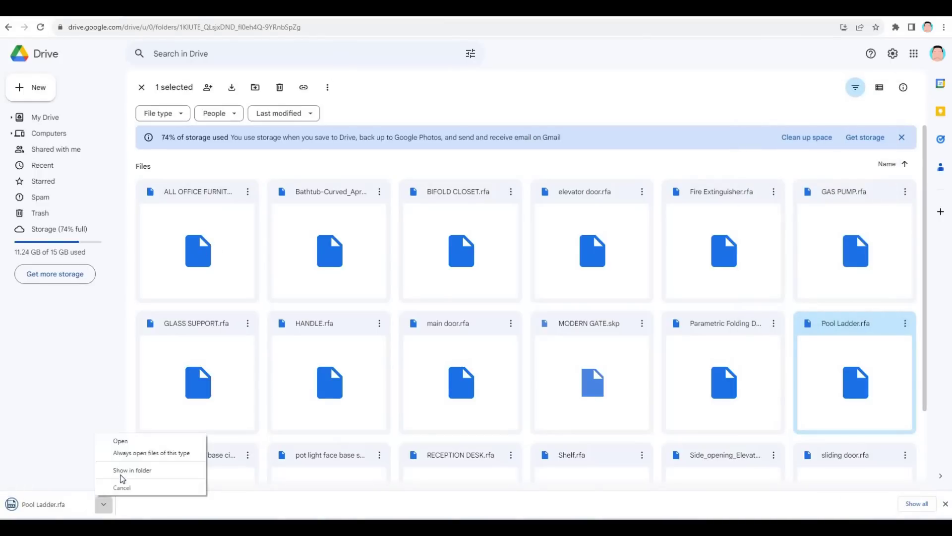
left_click(132, 469)
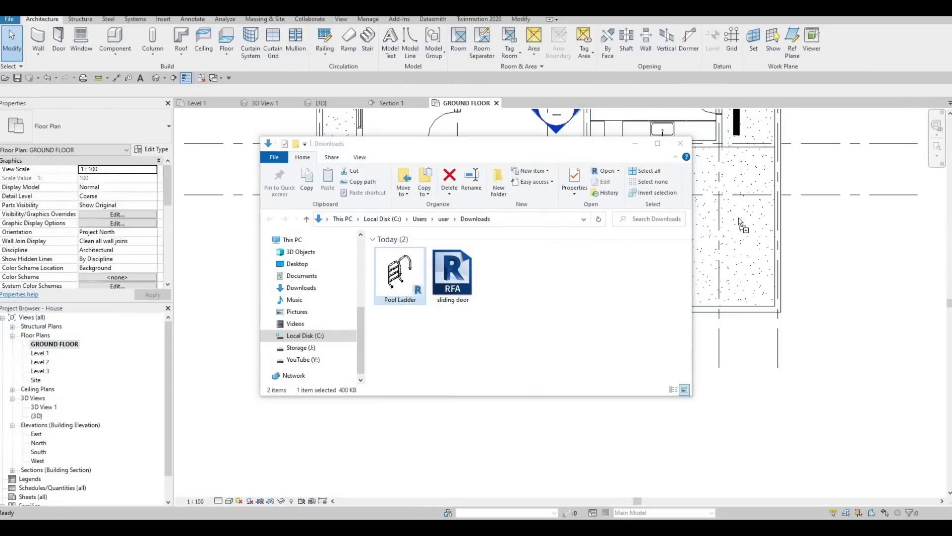
left_click_drag(739, 222, 718, 209)
Bring the Pool Ladder preview over the swimming pool and try out its rotations for placement
middle_click_drag(654, 252, 663, 447)
middle_click_drag(563, 131, 542, 421)
middle_click_drag(465, 119, 451, 162)
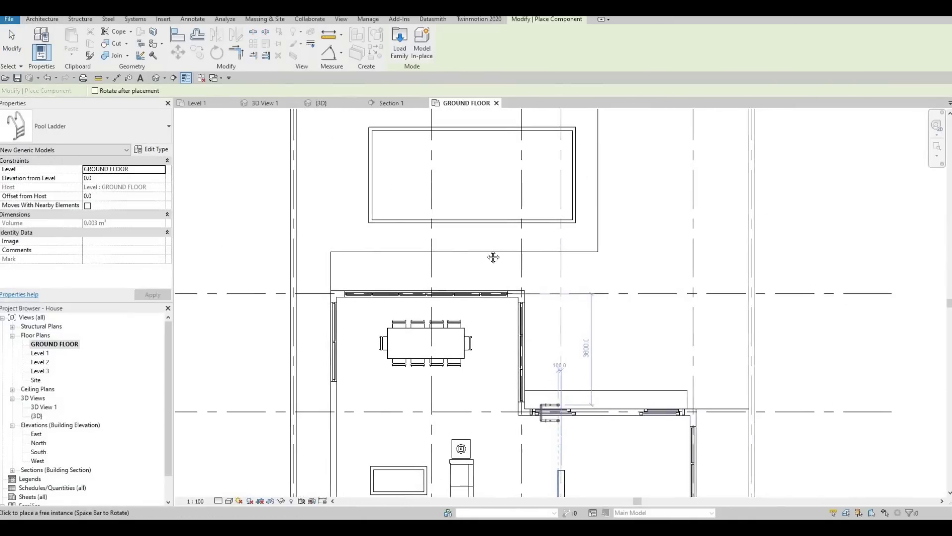
scroll(442, 181, "up", 1)
middle_click_drag(438, 266, 460, 320)
key("space")
key("space")
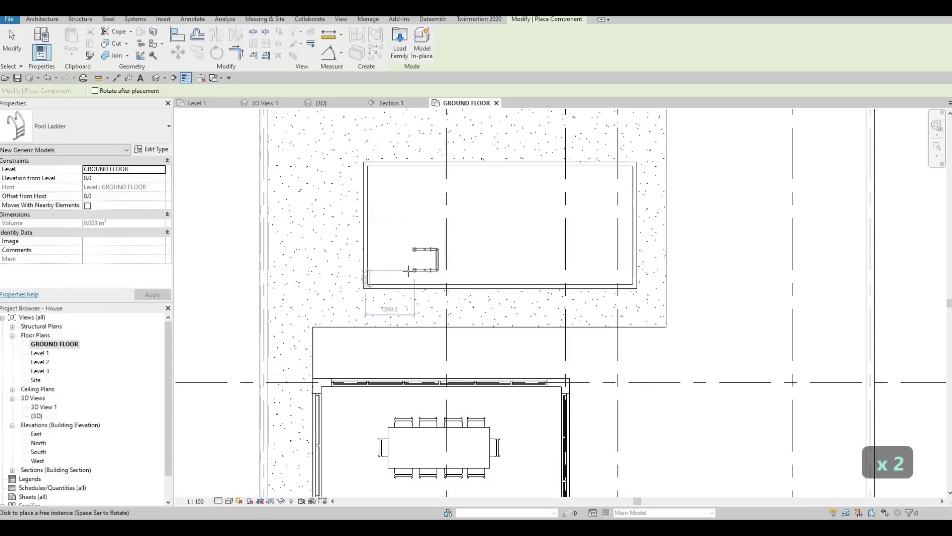
key("space")
key("space")
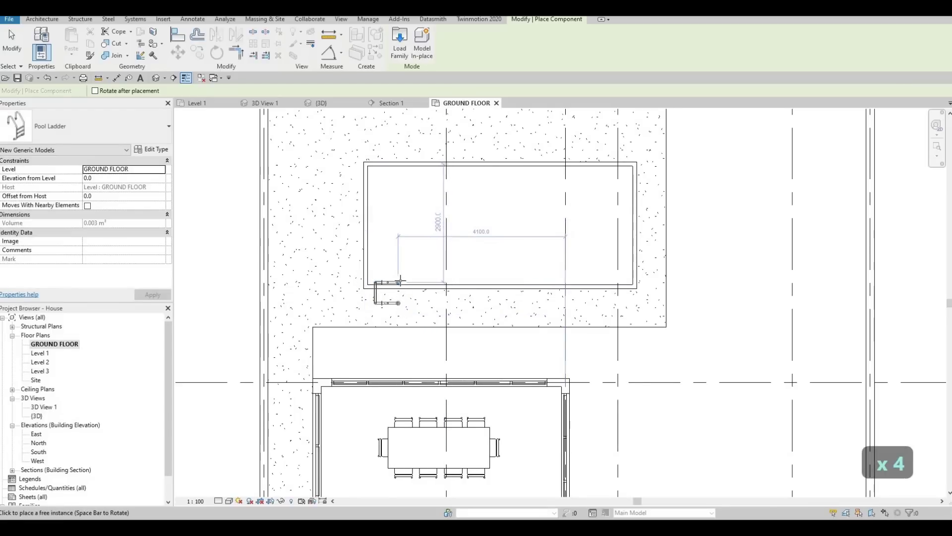
key("space")
key("space")
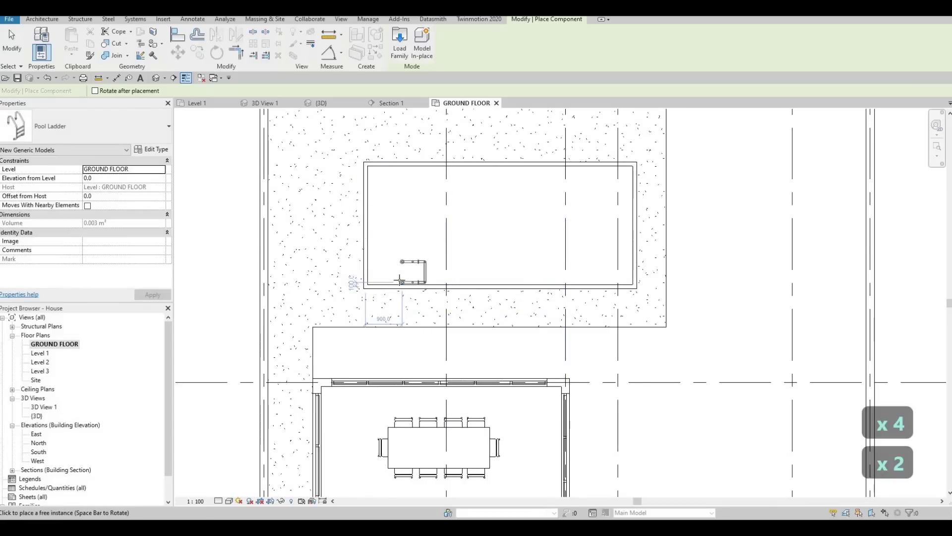
Turn the ladder so its rungs face into the water and place it across the pool's upper wall, about 480 mm from the left corner
scroll(398, 279, "up", 5)
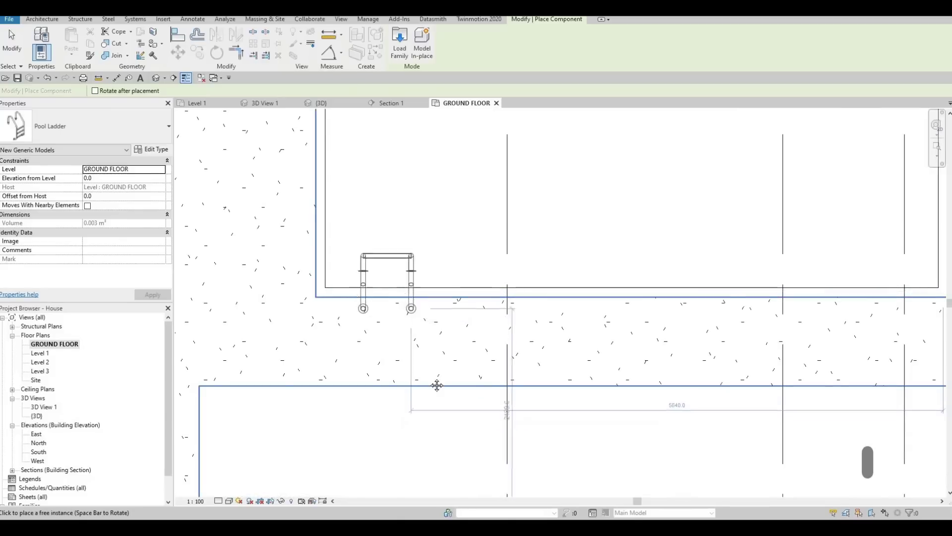
scroll(415, 283, "down", 3)
scroll(409, 273, "down", 2)
key("space")
key("space")
scroll(394, 235, "up", 3)
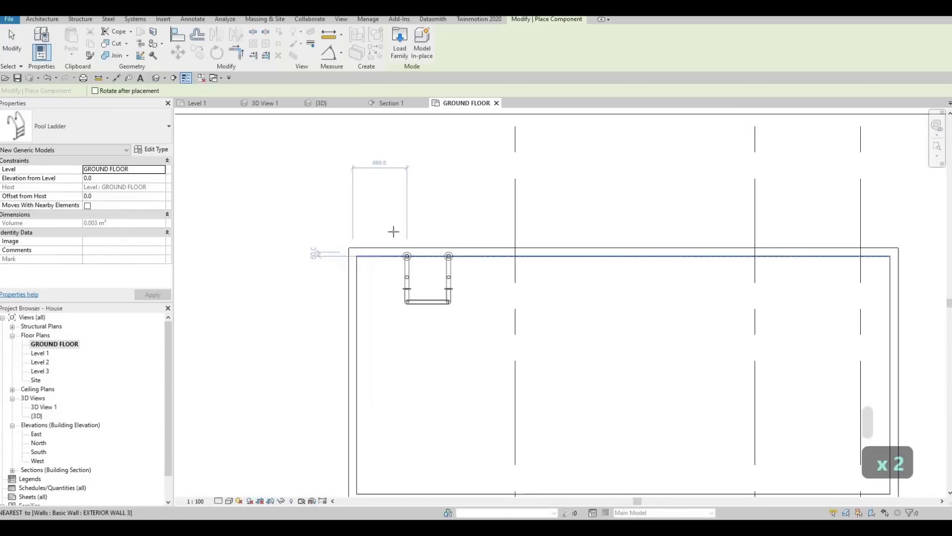
scroll(392, 233, "up", 2)
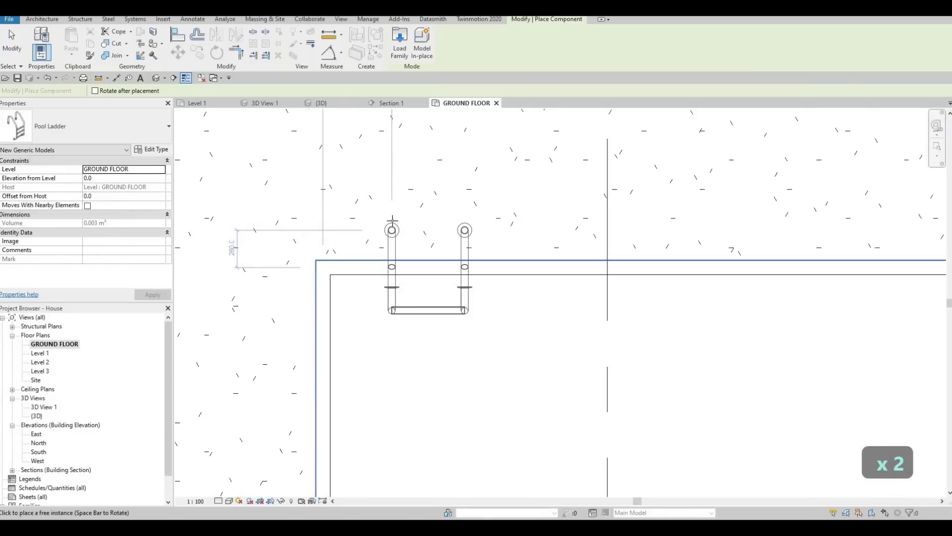
left_click(428, 253)
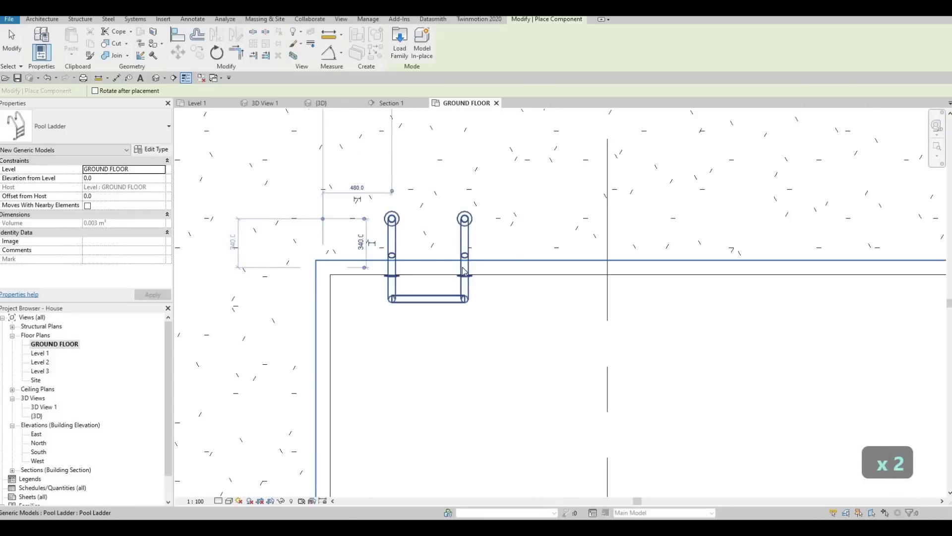
key("Escape")
key("Escape")
Close 3D View 1 and examine the placed pool ladder and the whole house in the {3D} view
left_click(262, 102)
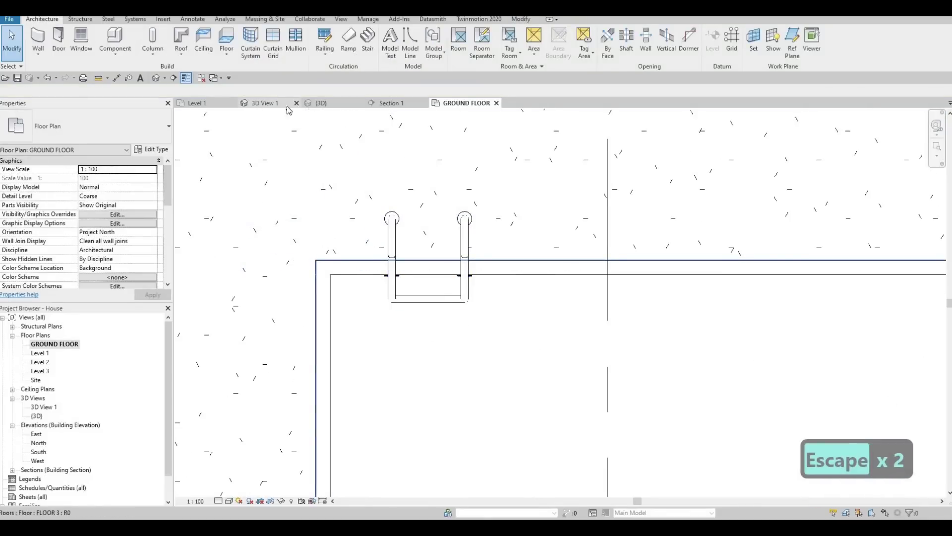
left_click(296, 103)
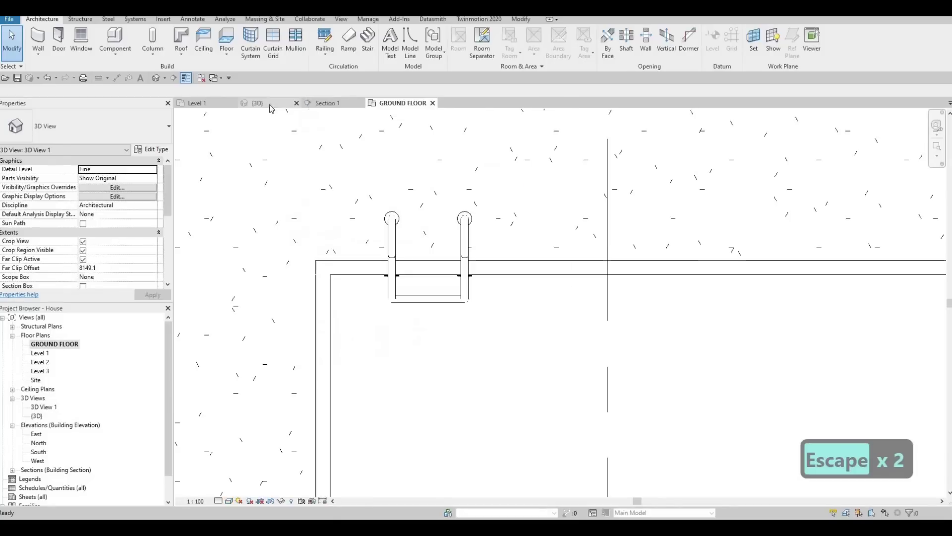
left_click(258, 103)
scroll(284, 237, "up", 6)
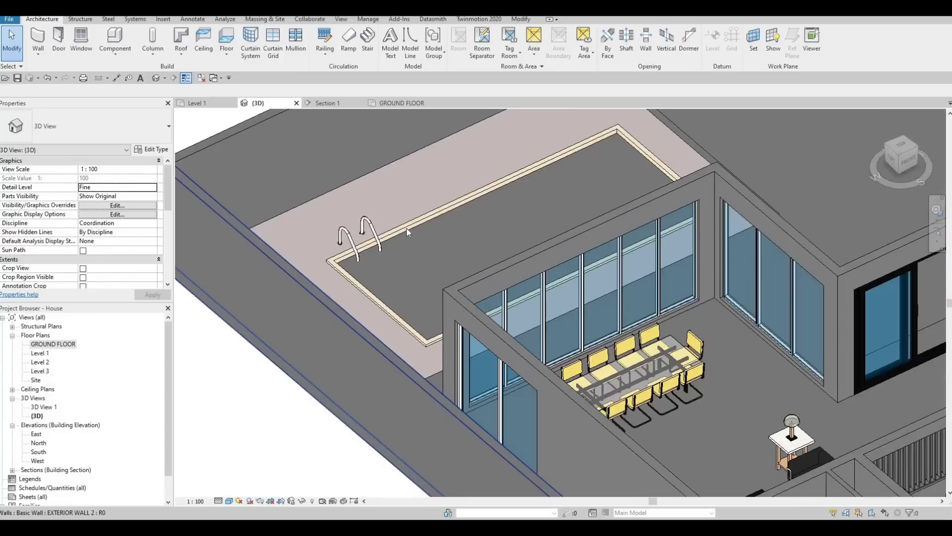
scroll(482, 259, "up", 3)
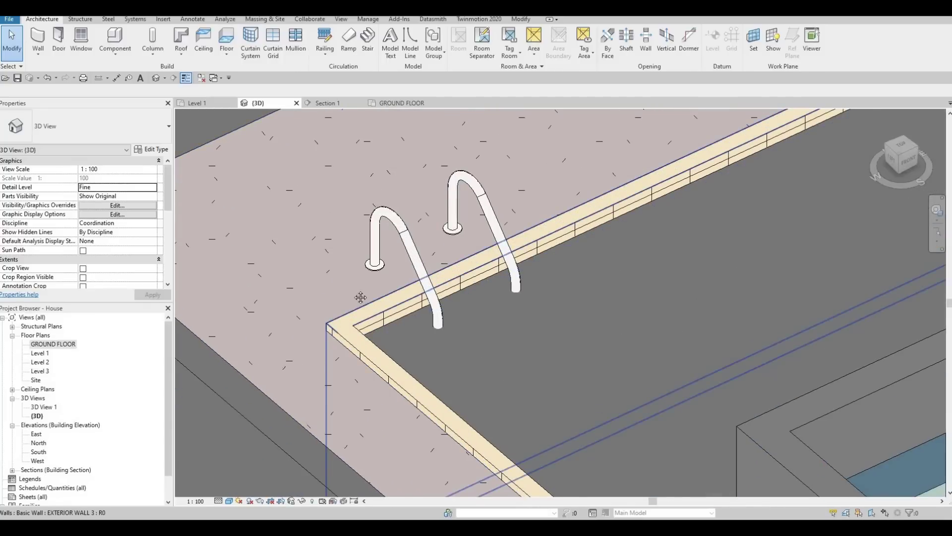
scroll(360, 297, "down", 10)
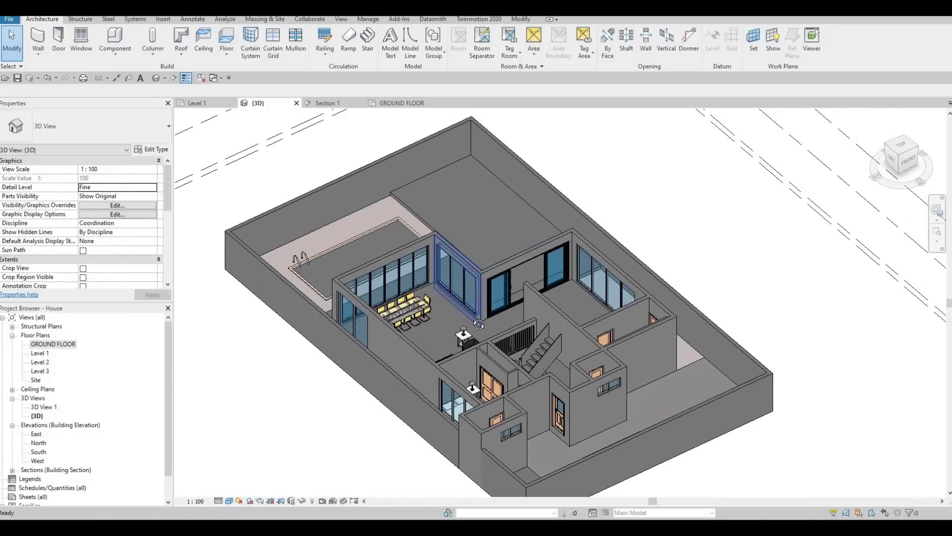
middle_click_drag(479, 324, 444, 300, "shift")
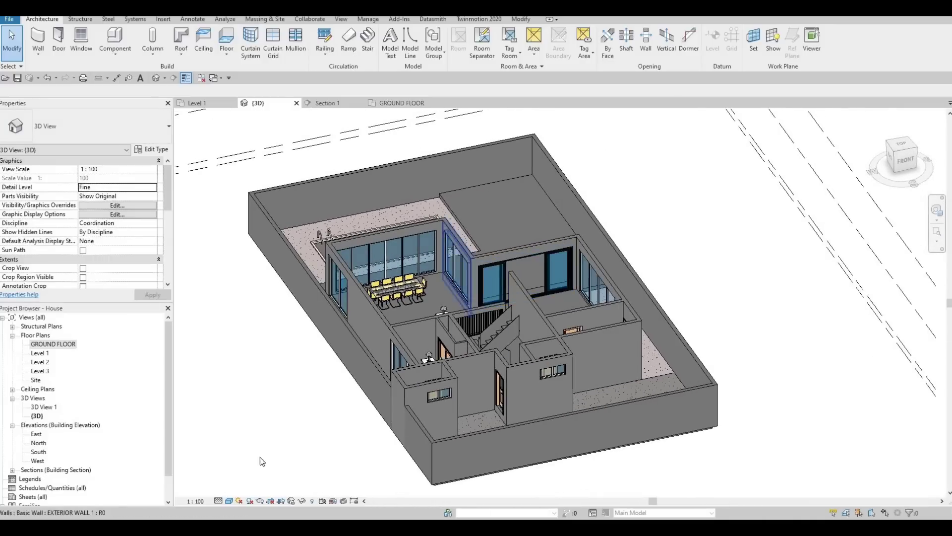
middle_click_drag(496, 392, 488, 411, "shift")
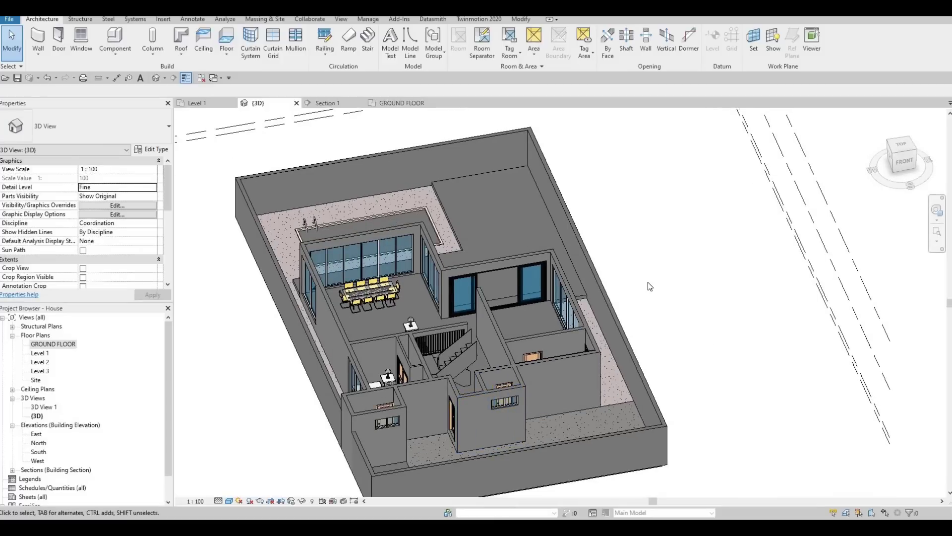
Return to the GROUND FLOOR plan, bring the pool and dining areas into view, and start loading a family
double_click(52, 345)
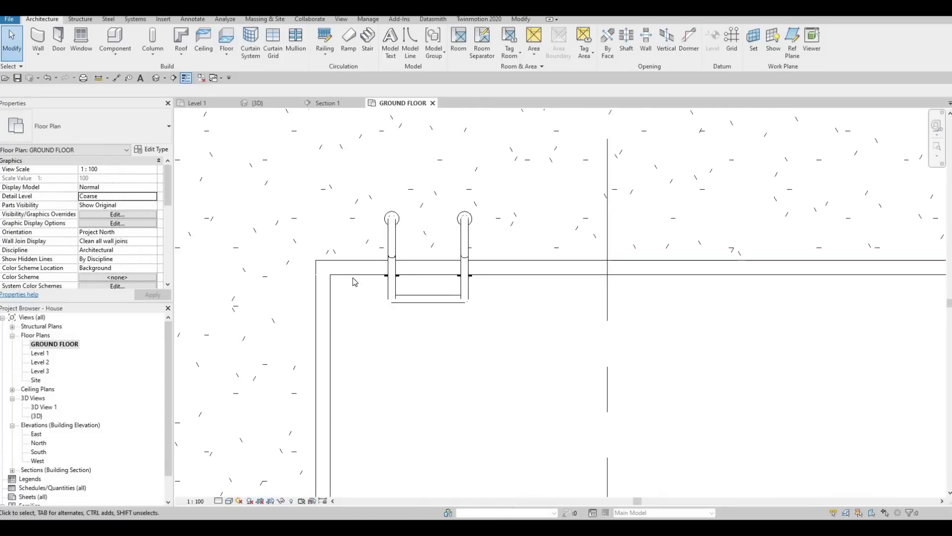
scroll(453, 329, "down", 5)
scroll(466, 311, "down", 2)
middle_click_drag(467, 312, 403, 239)
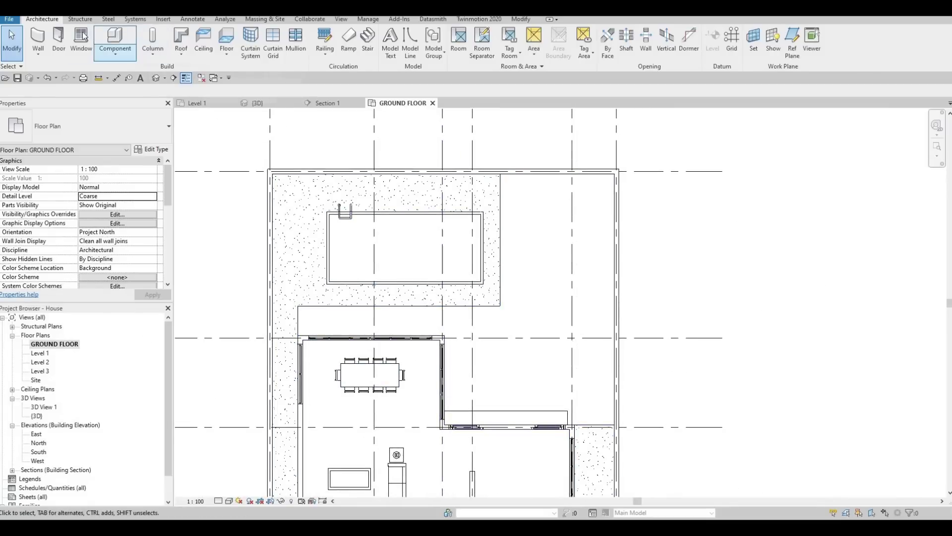
scroll(386, 61, "down", 4)
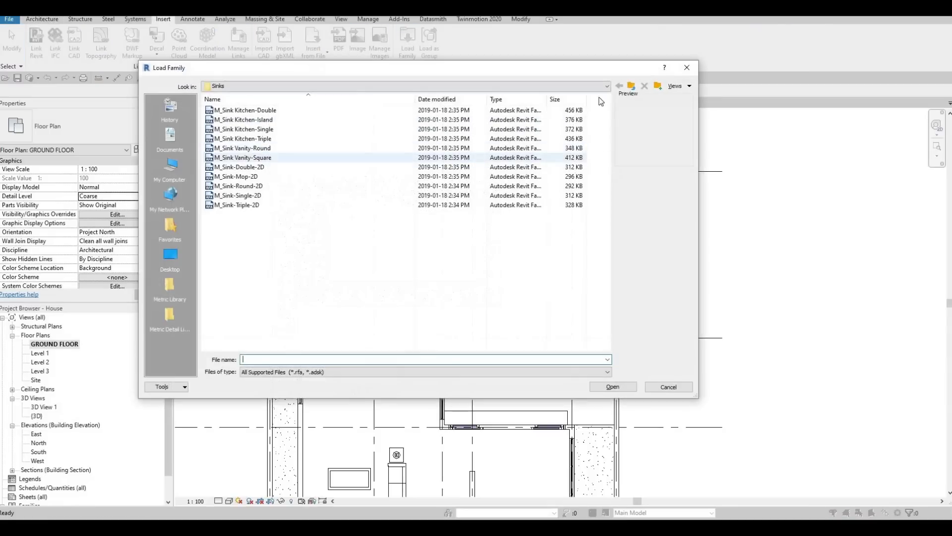
Browse from the Sinks folder to the Tables folder under Furniture in the Canada family library
left_click(632, 87)
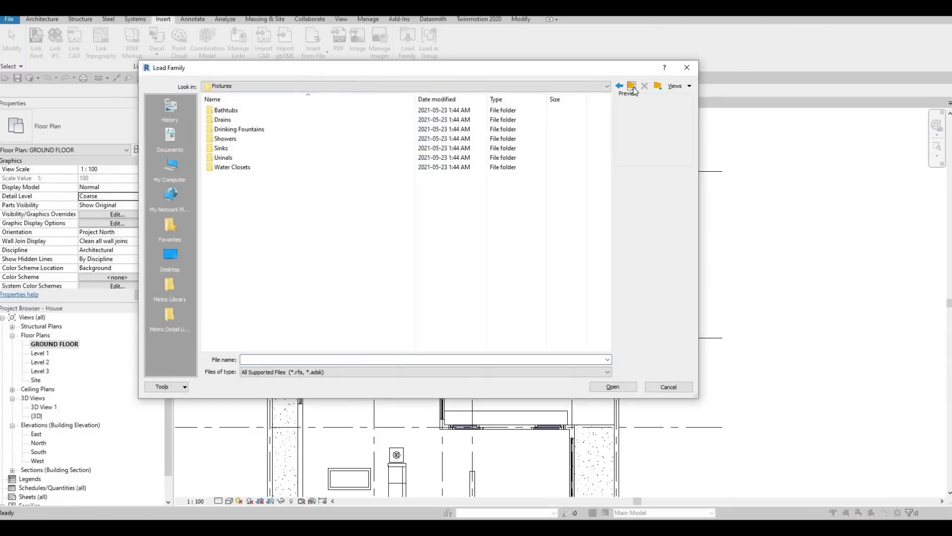
left_click(632, 87)
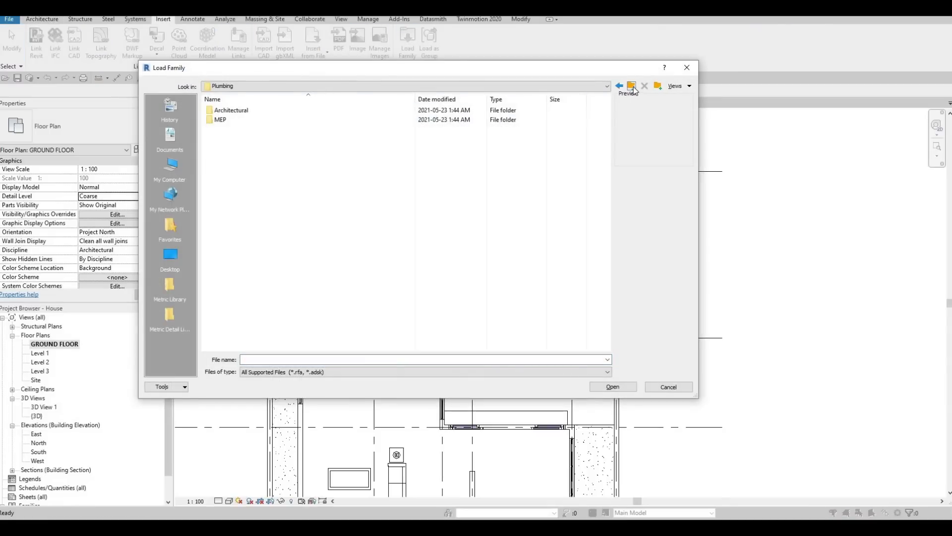
left_click(632, 87)
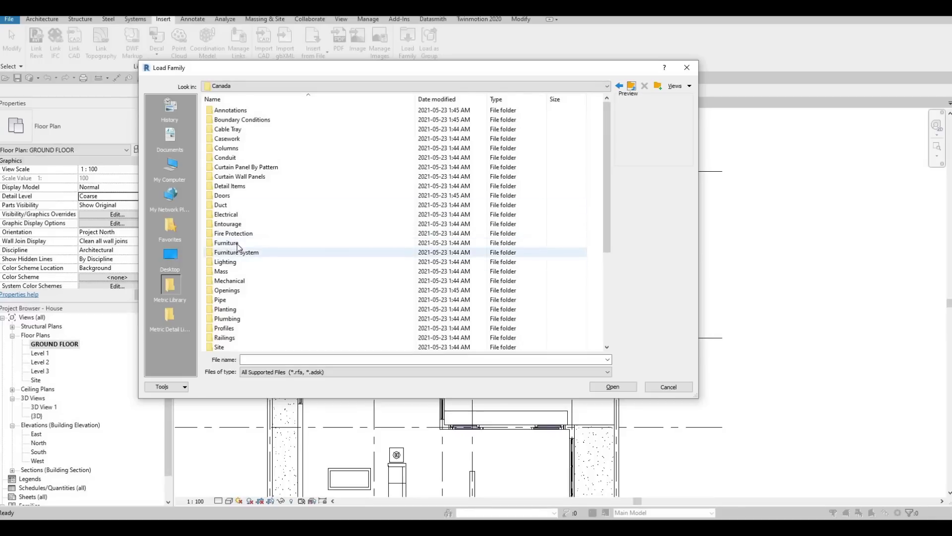
double_click(236, 243)
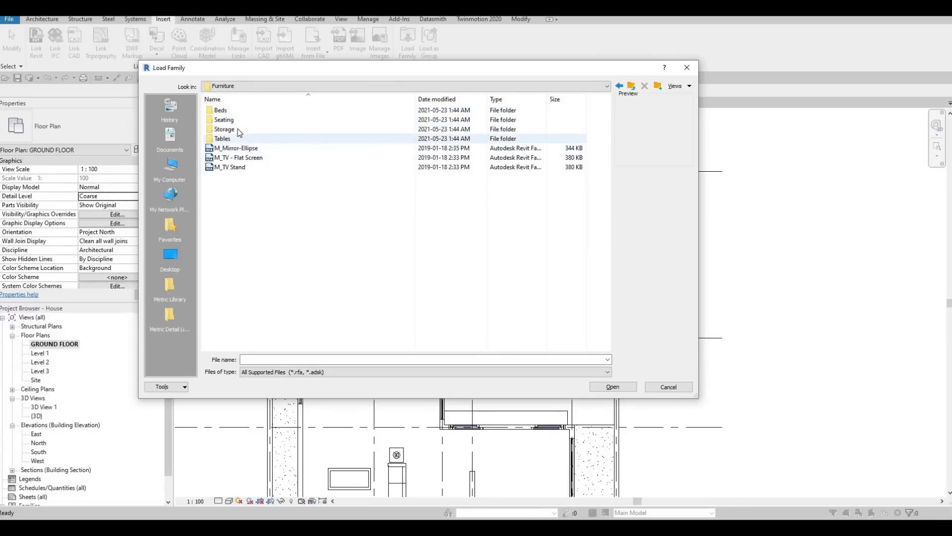
double_click(261, 138)
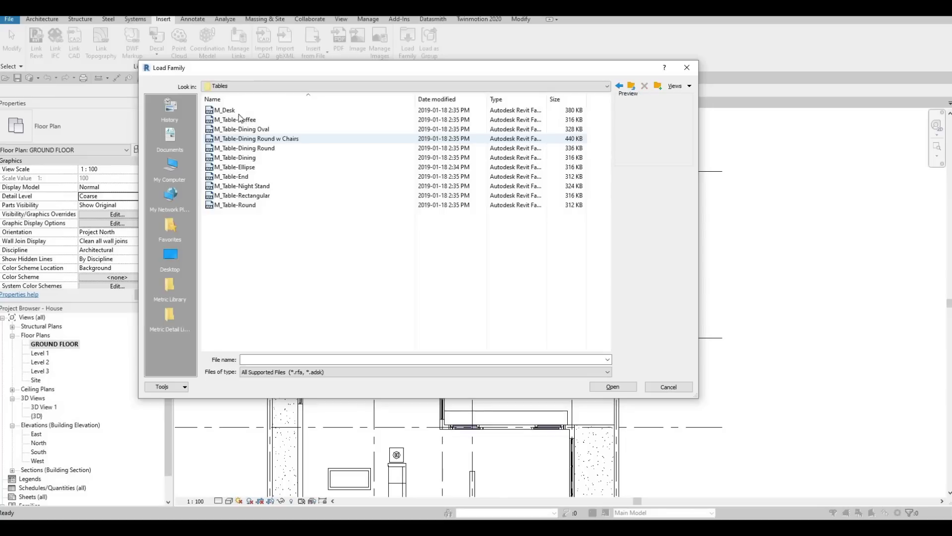
Load the M_Table-Dining Round w Chairs family, overwriting the shared chair sub-component with its version
left_click(239, 113)
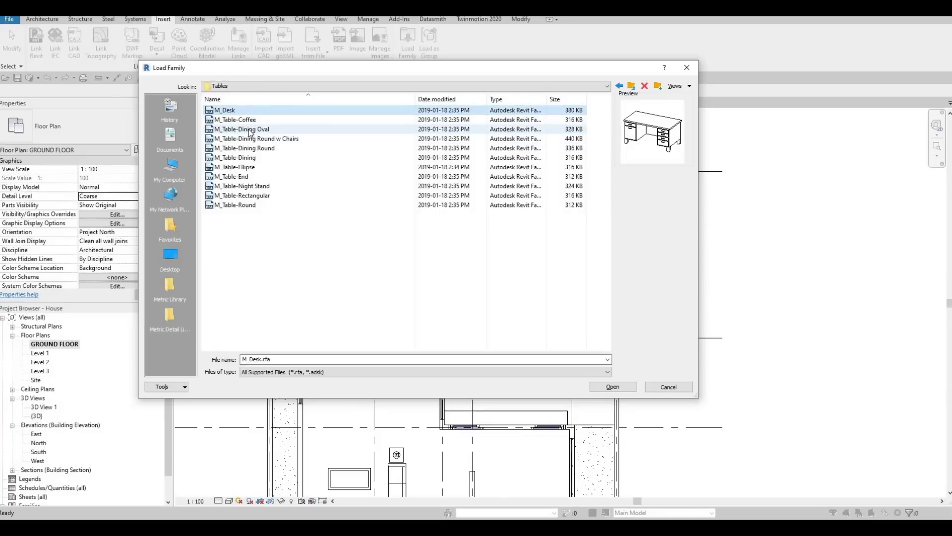
key("Down")
key("Down")
key("Down")
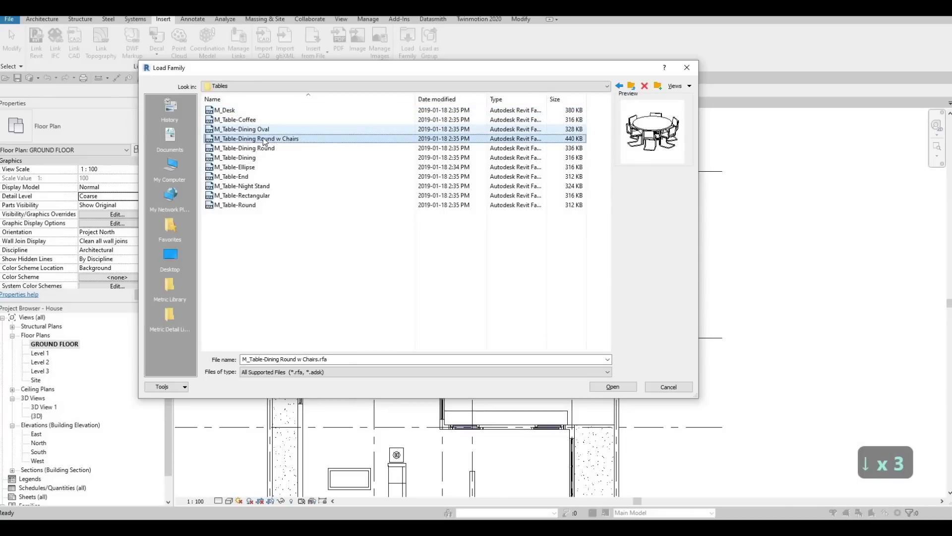
left_click(614, 387)
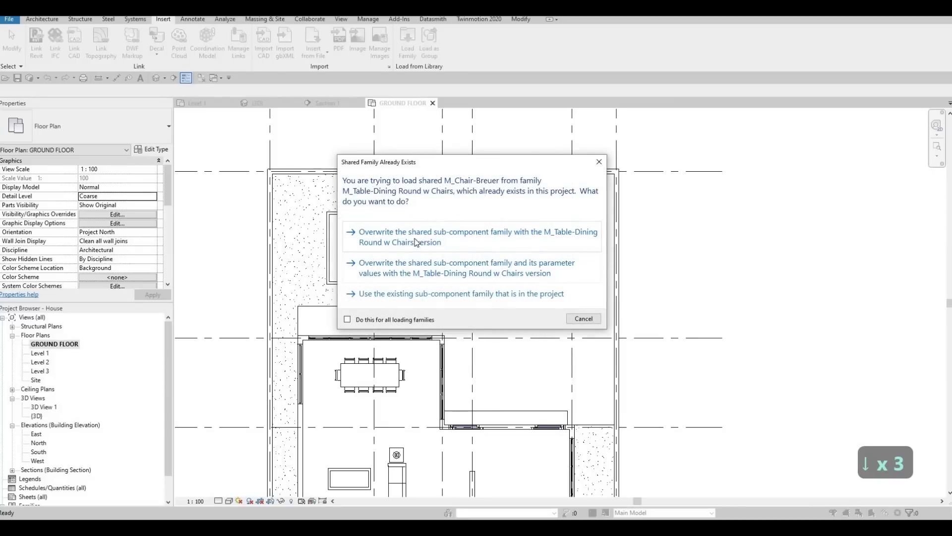
left_click(415, 242)
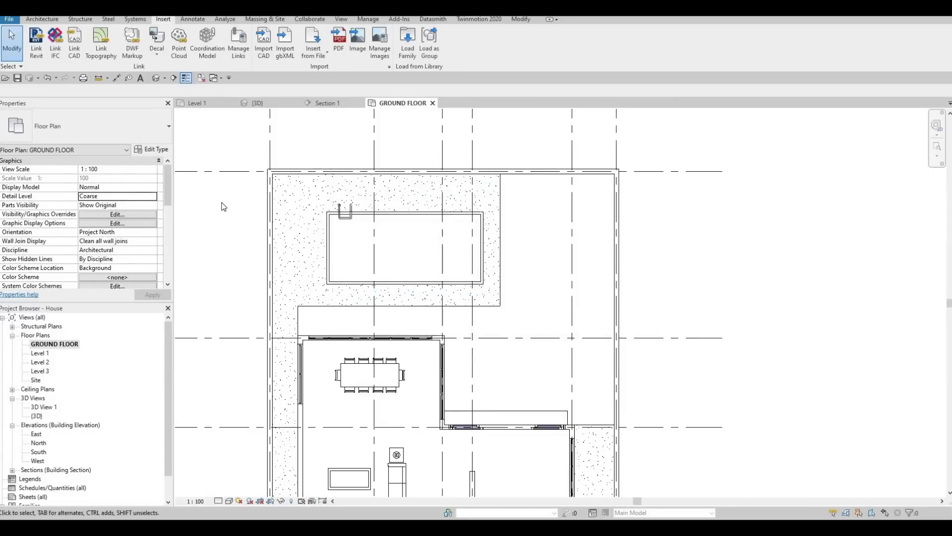
Place one 0915mm Diameter round dining table with chairs in the open area outside the dining room, below the pool deck
key("c")
key("m")
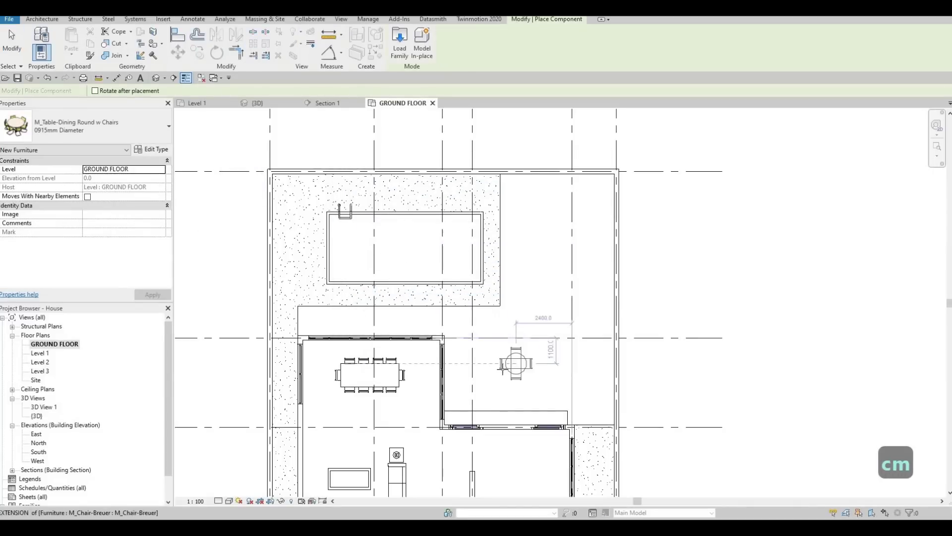
scroll(517, 370, "up", 2)
left_click(512, 363)
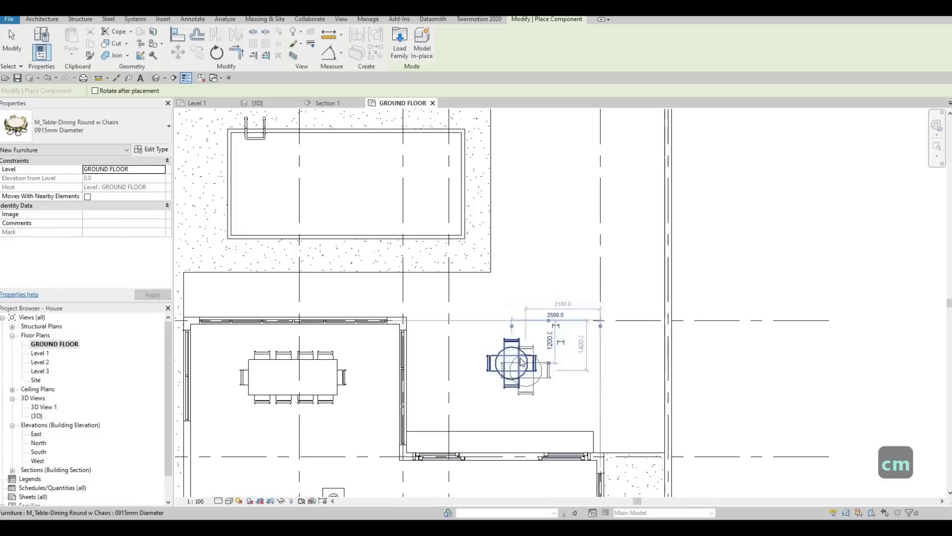
key("Escape")
key("Escape")
scroll(539, 374, "up", 2)
key("Escape")
Change the placed round dining table to the 2134mm Diameter type
left_click(494, 355)
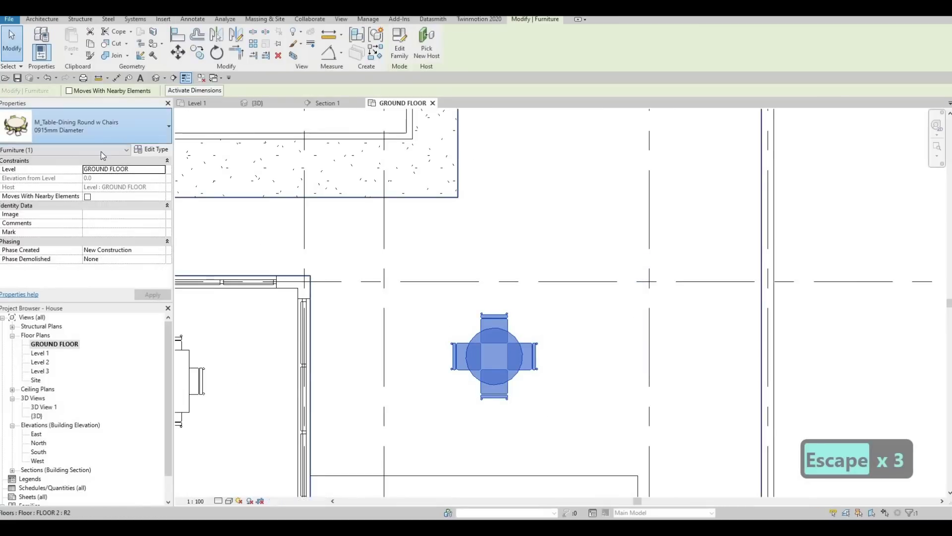
left_click(99, 128)
scroll(76, 284, "down", 1)
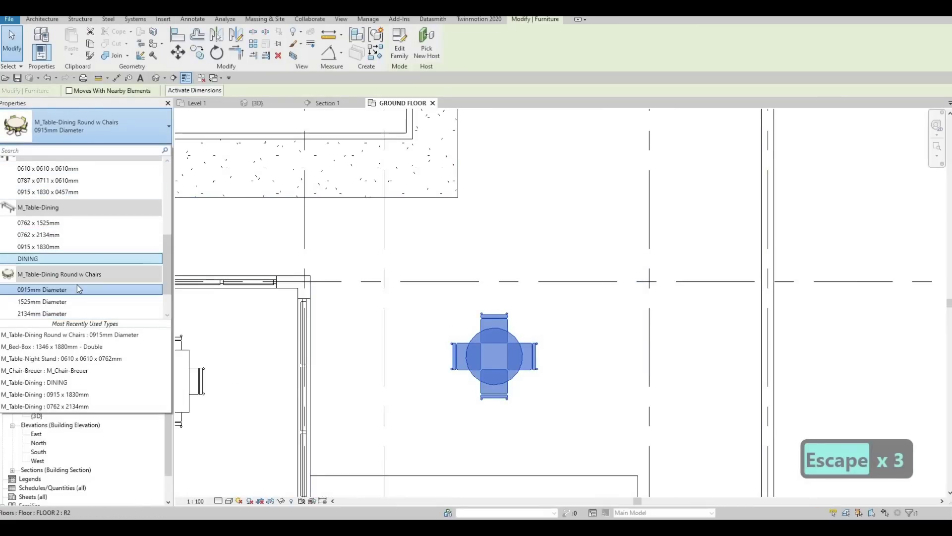
scroll(76, 284, "down", 2)
left_click(84, 270)
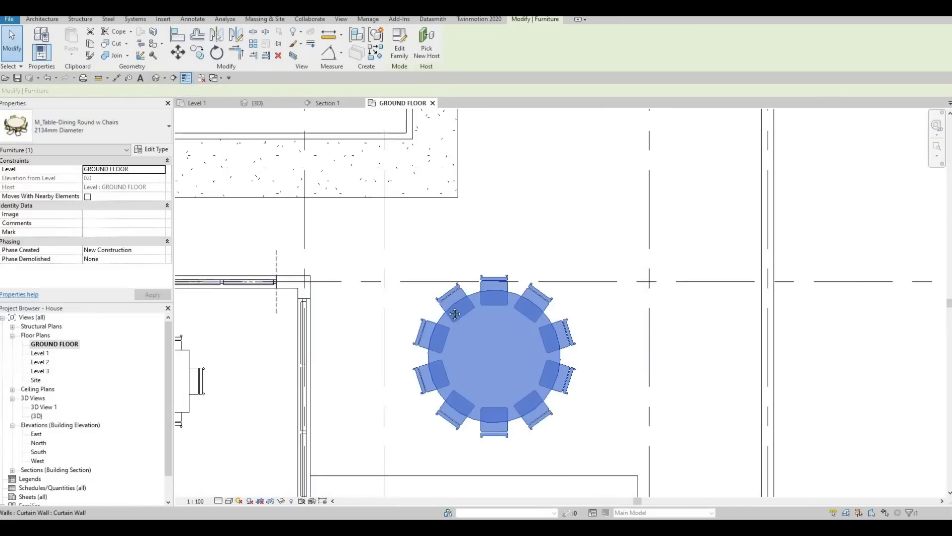
scroll(563, 318, "down", 3)
key("Escape")
key("Escape")
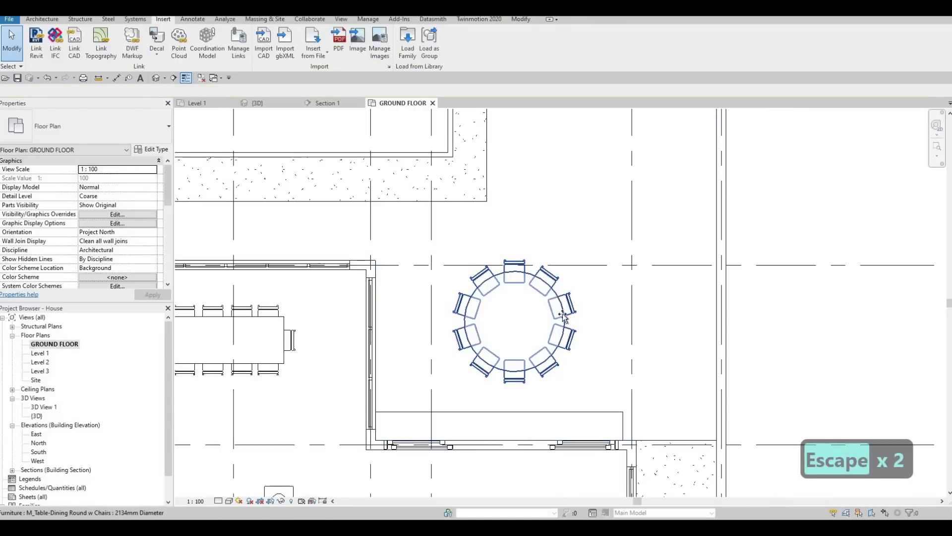
Move the round dining table up toward the pool deck, nudging it two steps right and three steps down to fine-tune its position
left_click(563, 314)
left_click_drag(562, 305, 562, 283)
key("Escape")
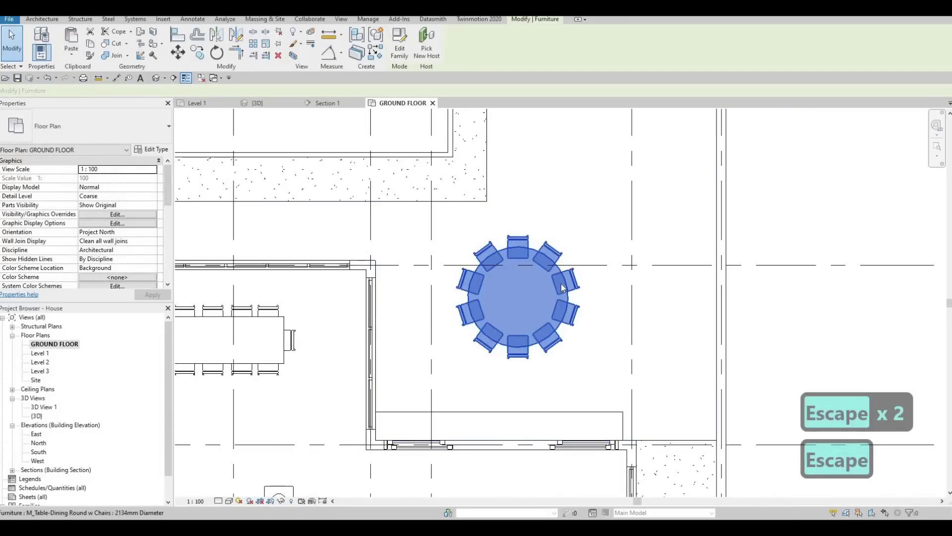
left_click(563, 288)
key("Right")
key("Right")
key("Down")
key("Down")
key("Down")
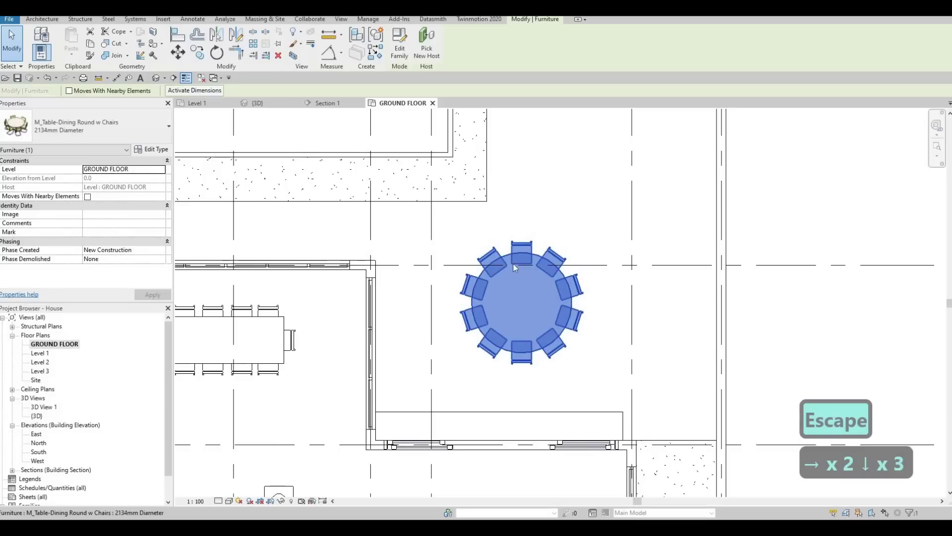
key("Escape")
key("Escape")
Shift the round dining table slightly down and to the left within the open area outside the dining room
scroll(459, 226, "down", 5)
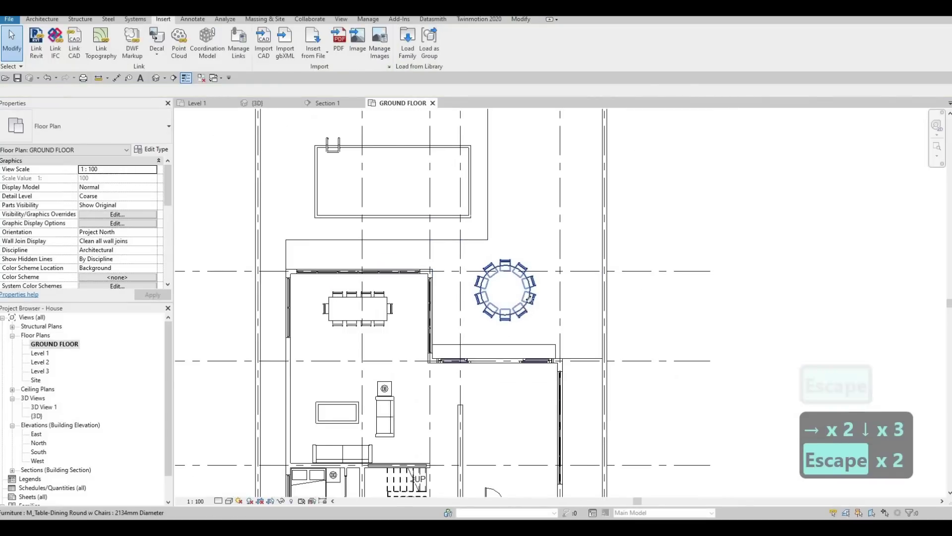
left_click(529, 299)
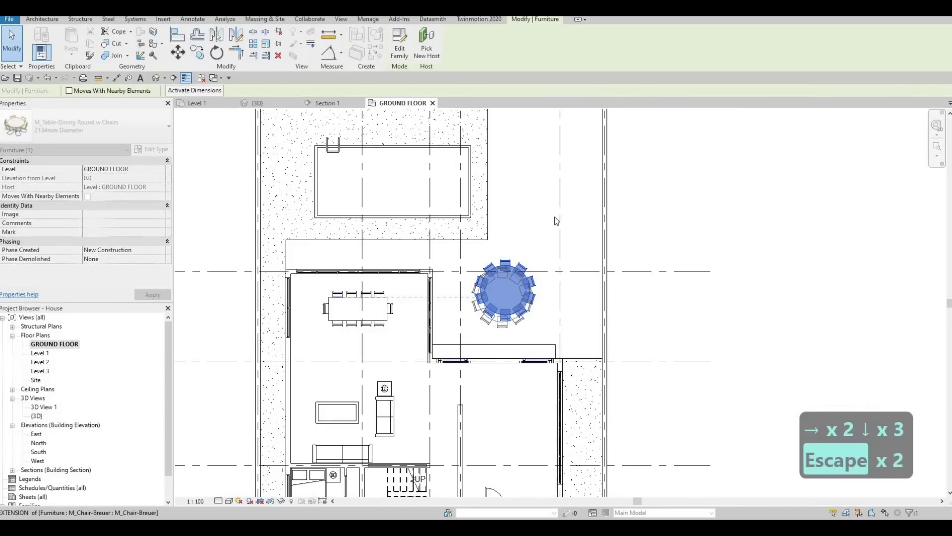
key("Escape")
Look over the ground floor plan from the pool area through the furnished rooms to the front of the house
middle_click_drag(506, 113, 484, 183)
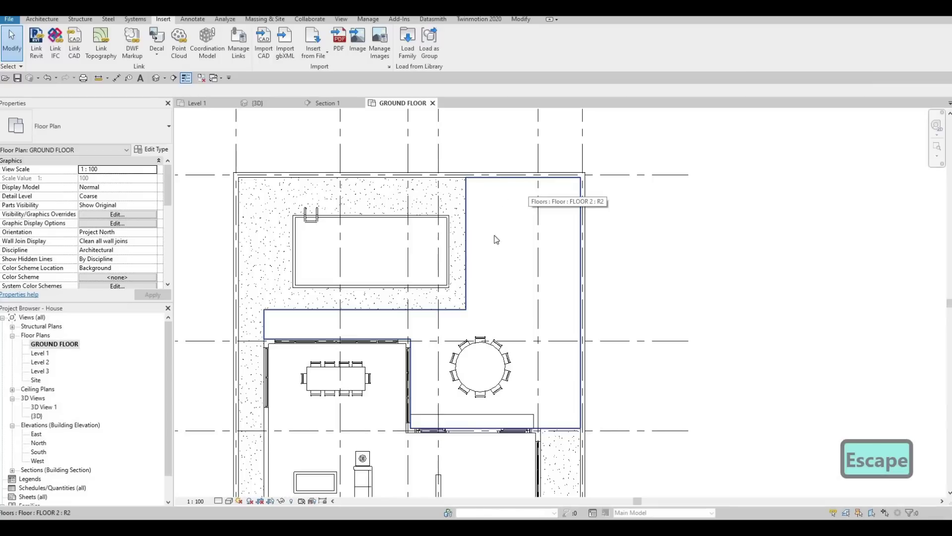
scroll(521, 248, "down", 3)
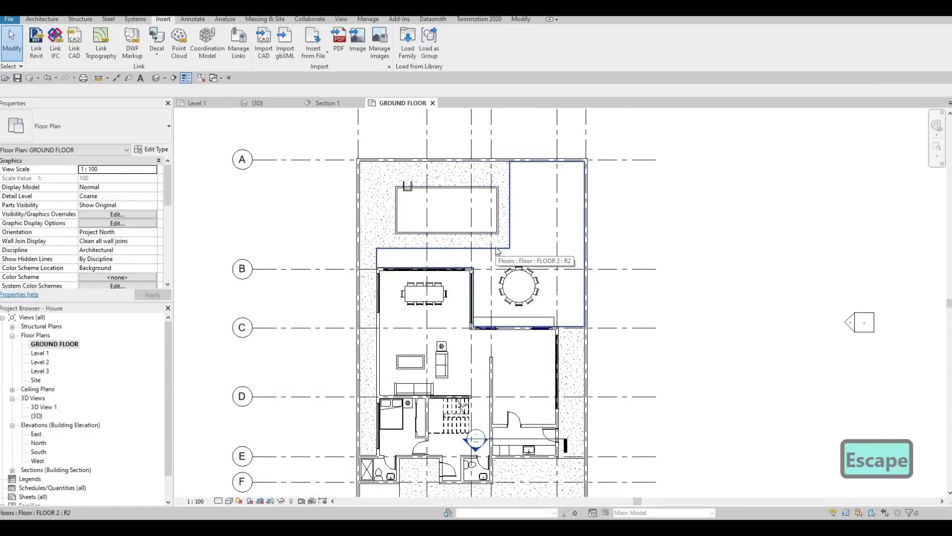
middle_click_drag(540, 319, 542, 262)
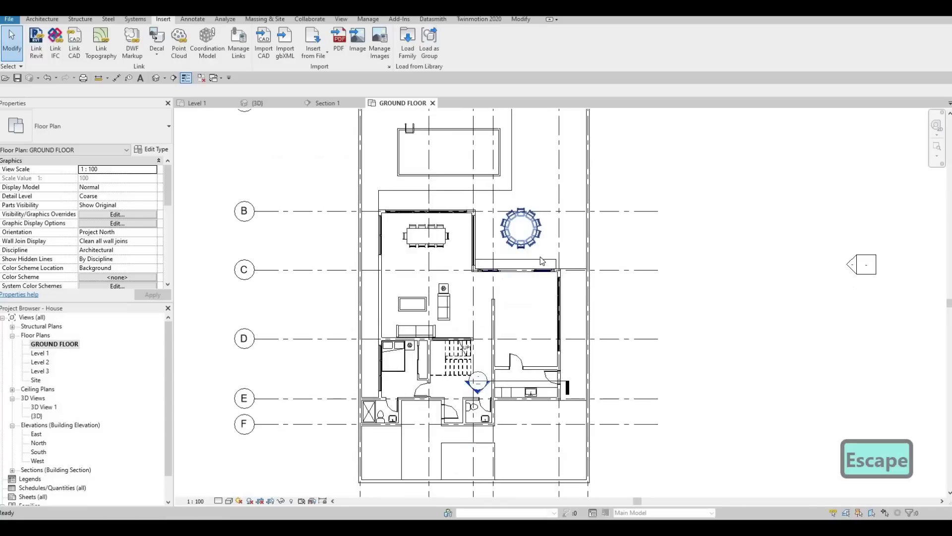
scroll(543, 261, "down", 2)
middle_click_drag(527, 357, 530, 281)
scroll(535, 276, "up", 2)
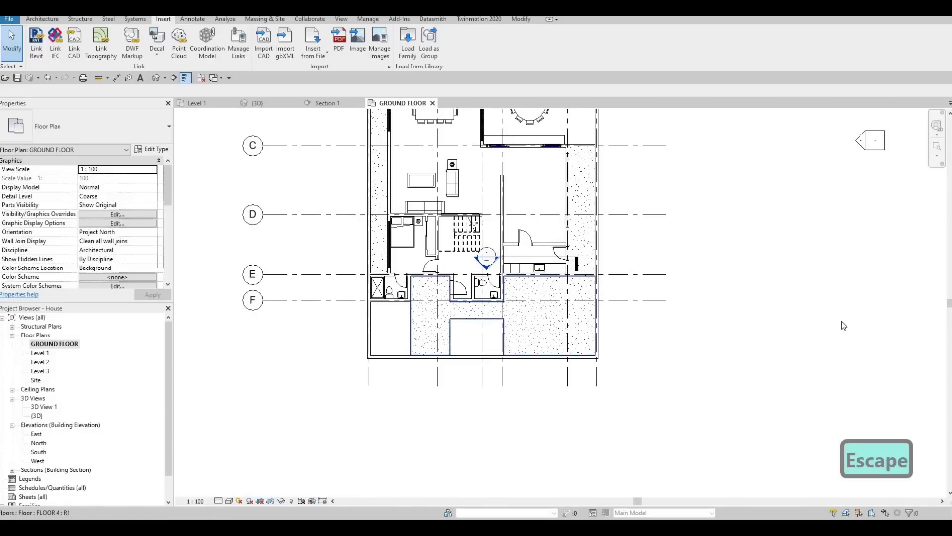
mouse_move(561, 260)
middle_mouse_down()
mouse_move(562, 300)
mouse_move(555, 274)
middle_mouse_up()
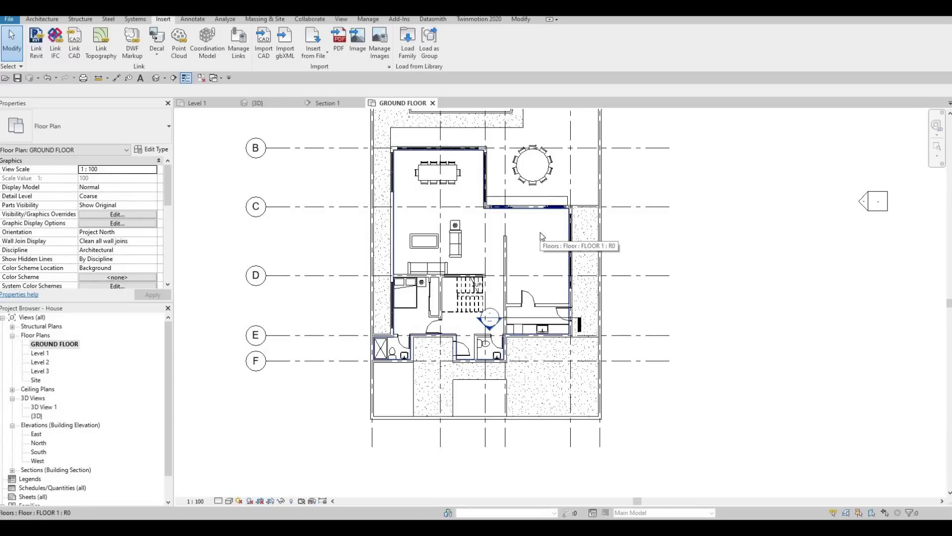
mouse_move(543, 248)
middle_mouse_down()
mouse_move(542, 232)
mouse_move(509, 278)
middle_mouse_up()
scroll(540, 232, "up", 2)
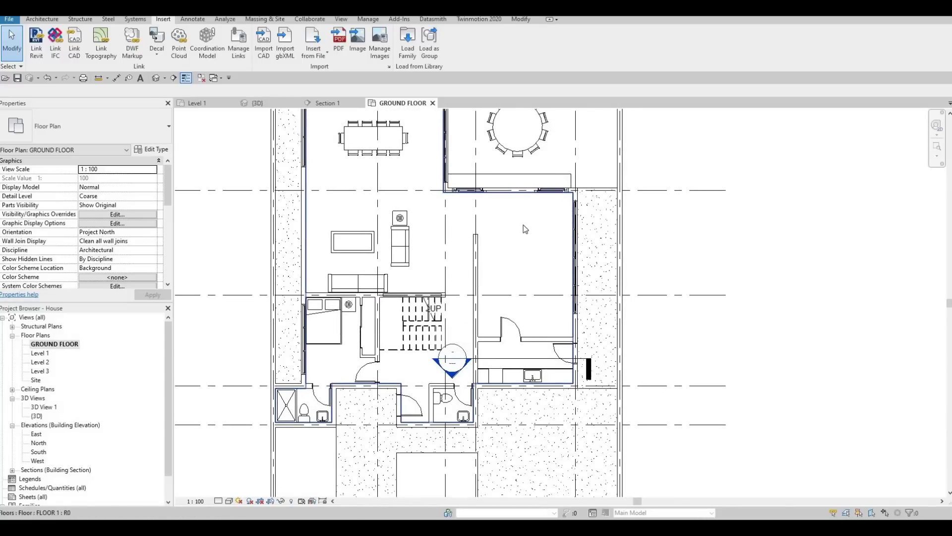
Extend the free end of the vertical INTERIOR WALL 1 until it is 1500 mm from the wall above it
scroll(486, 239, "up", 3)
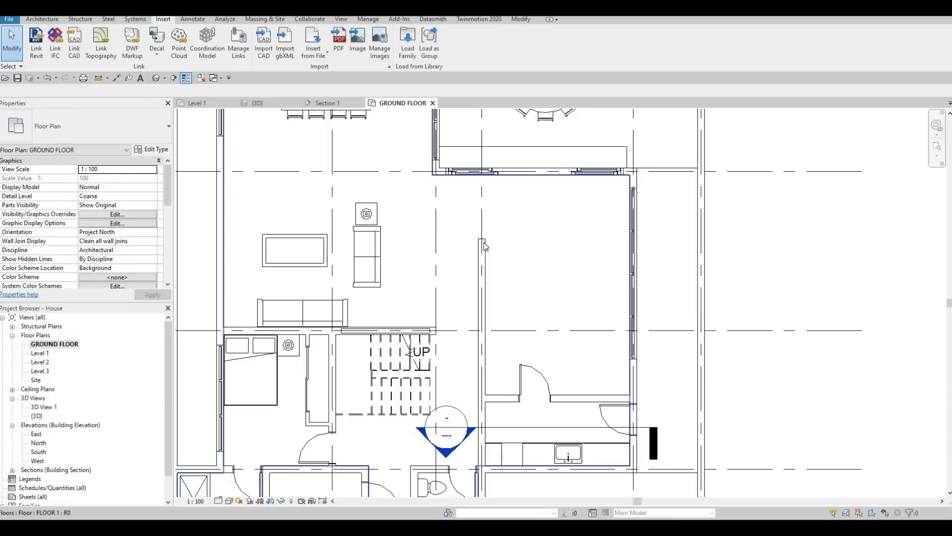
left_click(486, 244)
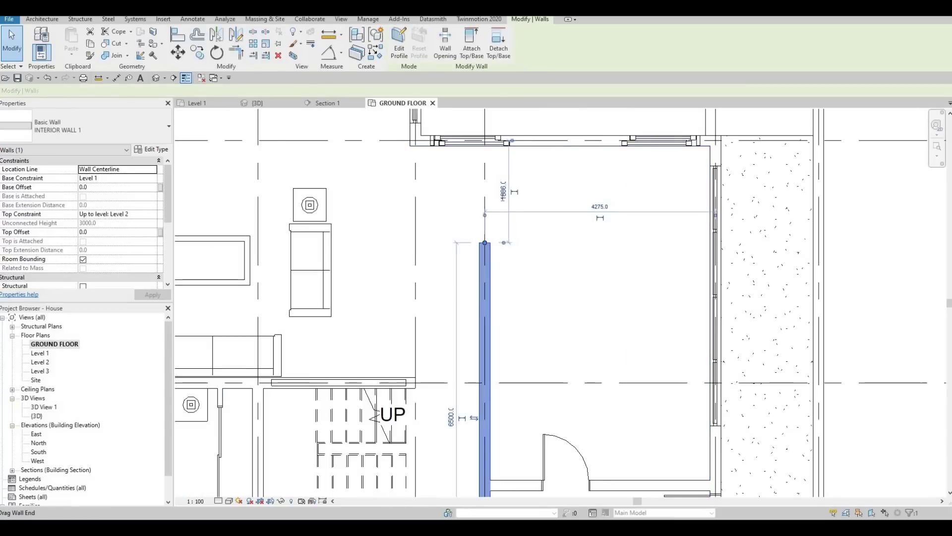
left_click(503, 191)
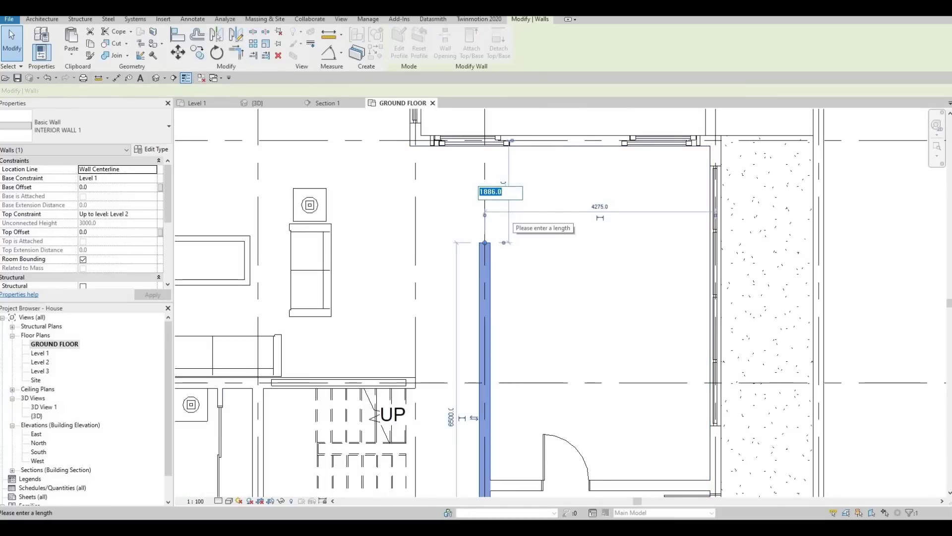
type("1500")
key("Return")
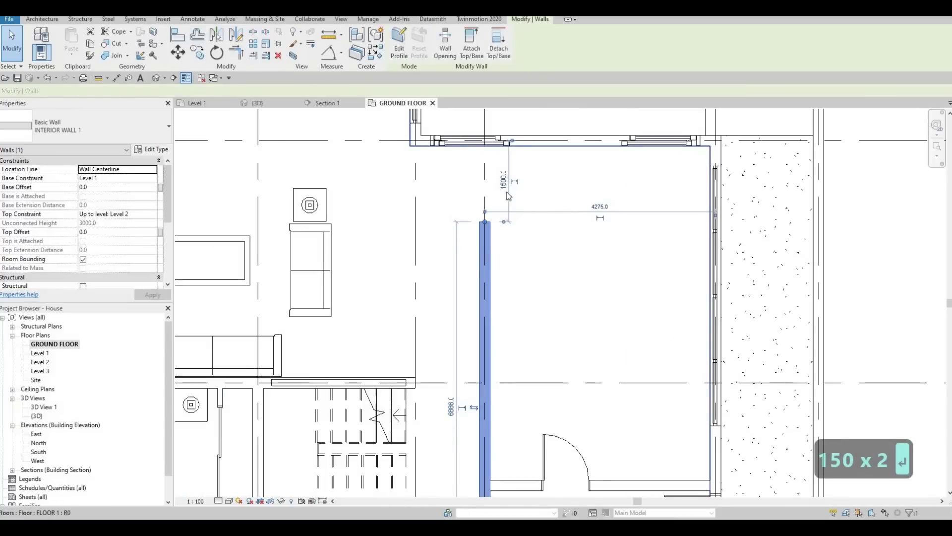
key("Escape")
key("Escape")
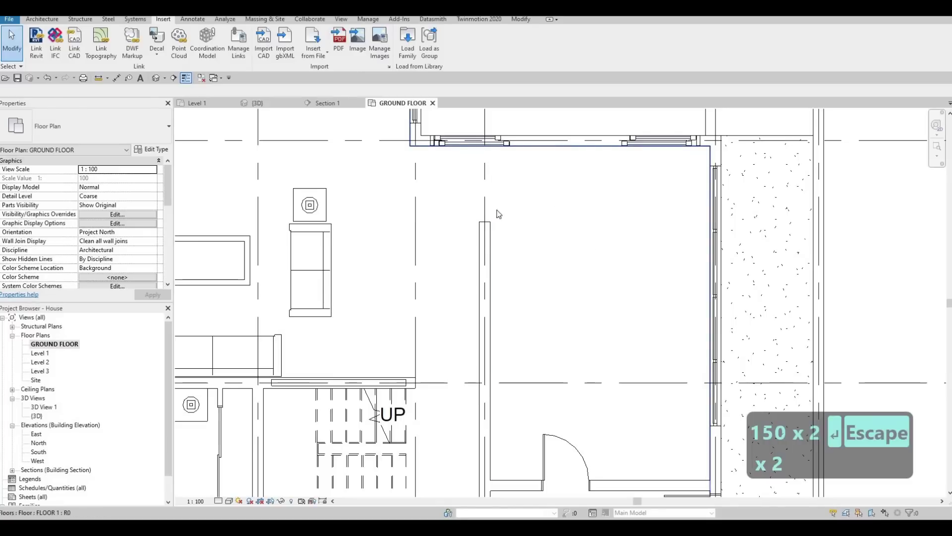
Start a new in-place model in the Generic Models category, keeping the suggested name
scroll(499, 213, "down", 4)
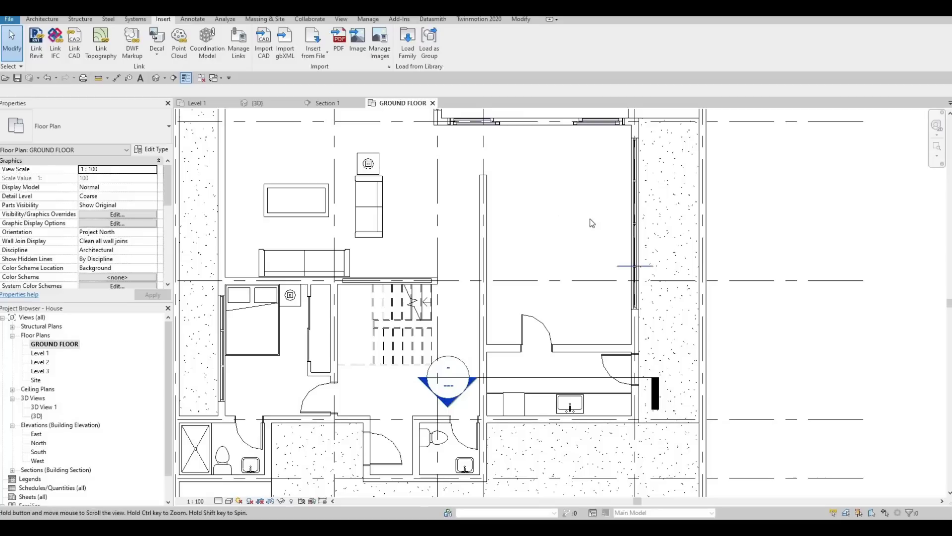
scroll(565, 233, "down", 3)
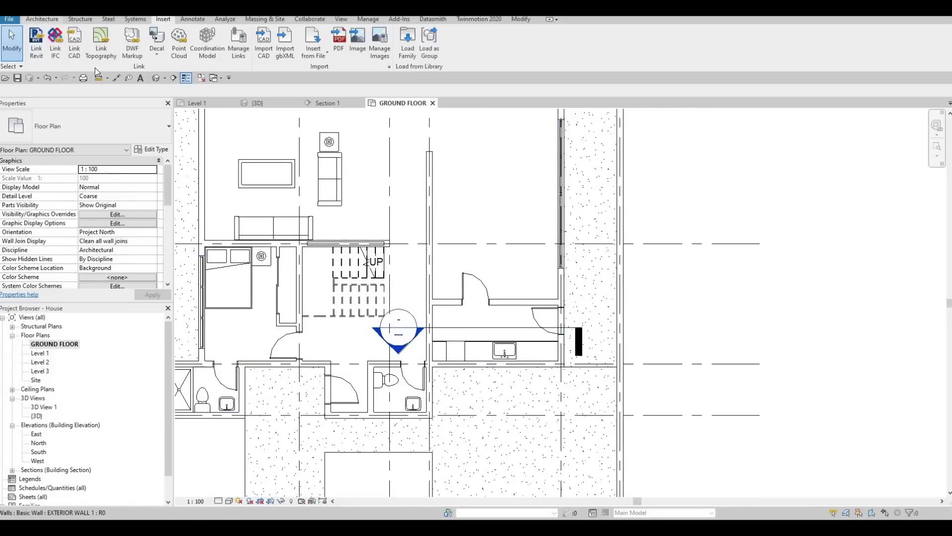
left_click(42, 19)
left_click(115, 50)
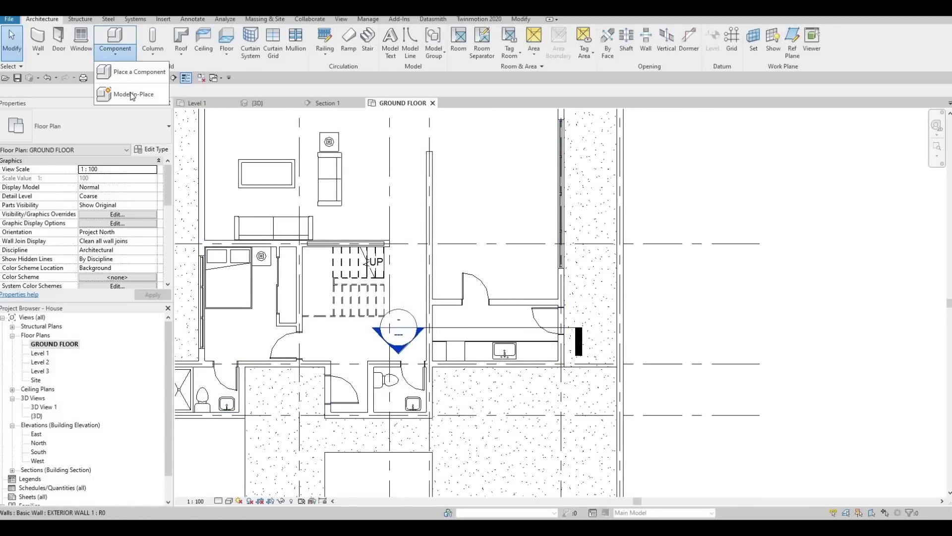
left_click(132, 95)
scroll(577, 210, "down", 1)
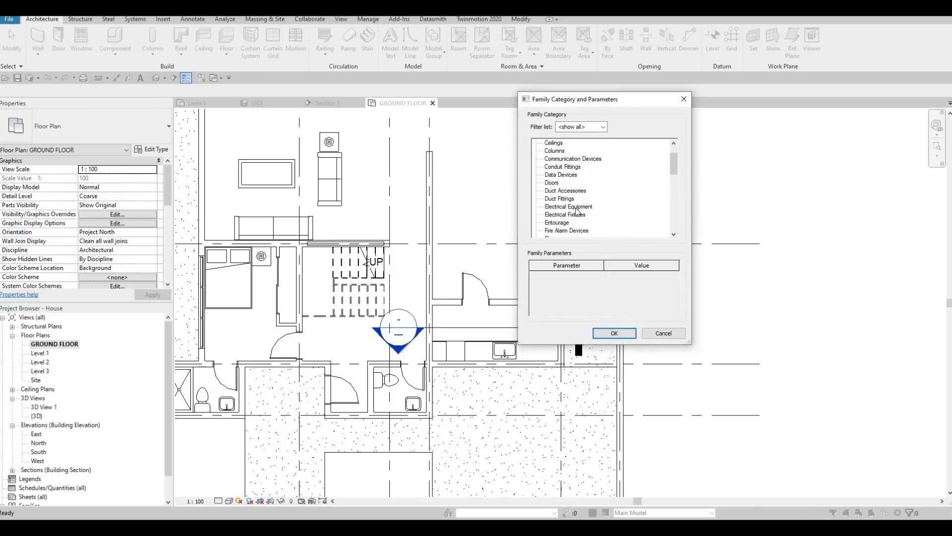
scroll(575, 213, "down", 1)
scroll(558, 231, "down", 1)
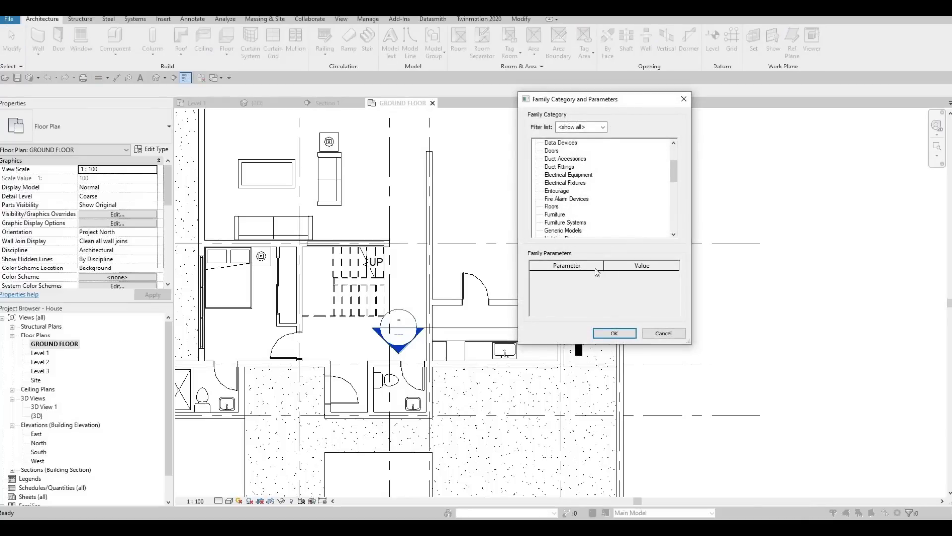
left_click(613, 332)
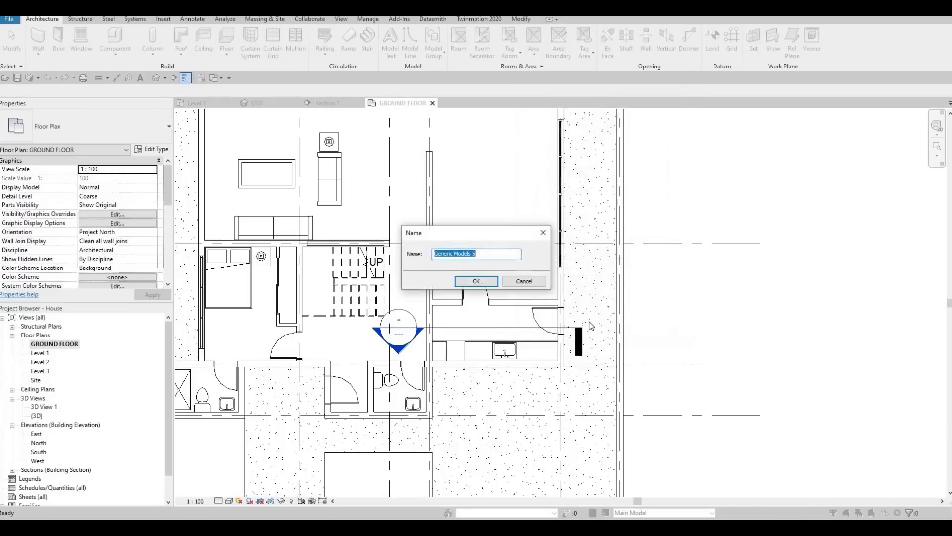
left_click(475, 283)
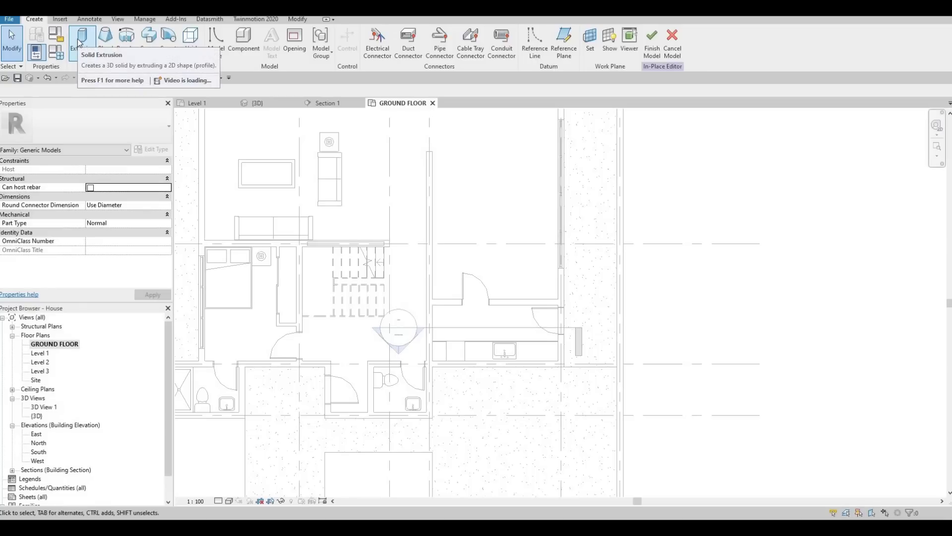
Start a solid extrusion and assign it the Glulam 32h material from the AEC Wood library
left_click(81, 40)
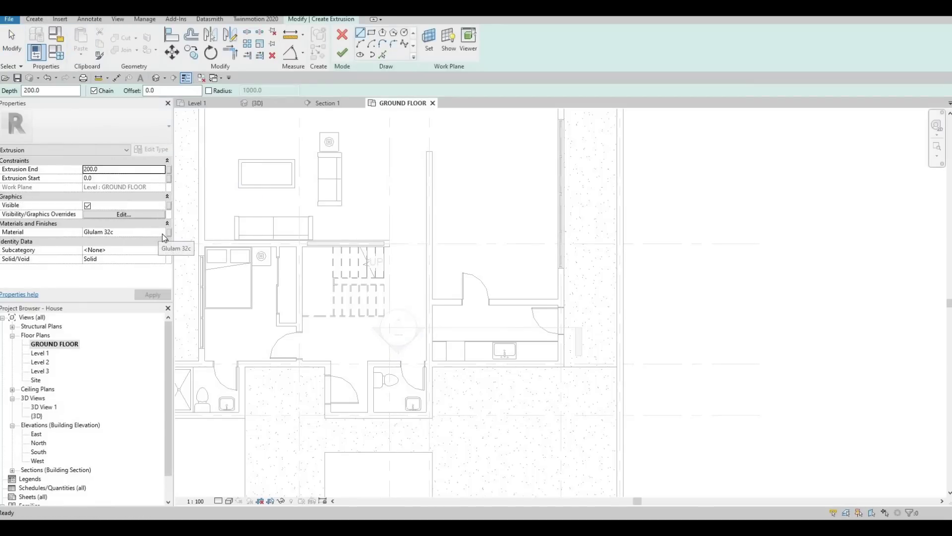
left_click(163, 233)
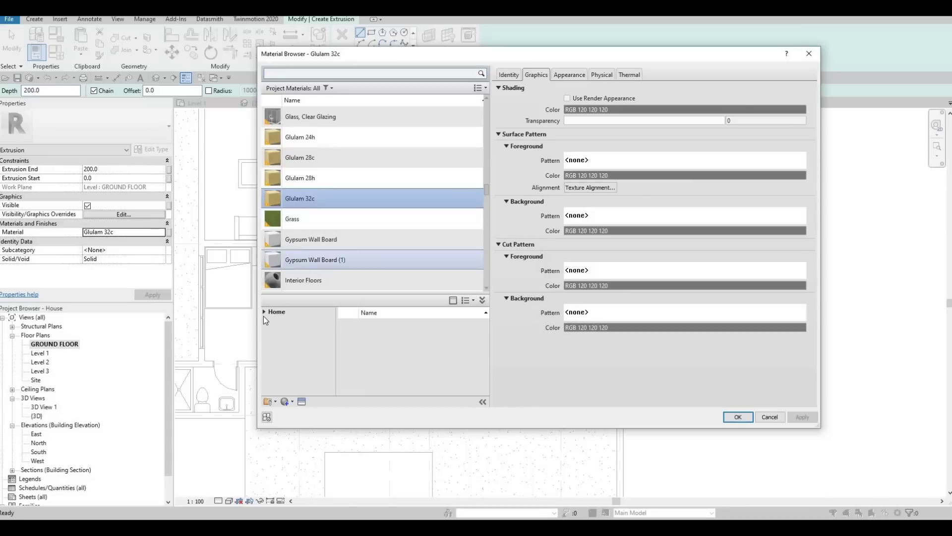
left_click(264, 312)
left_click(271, 332)
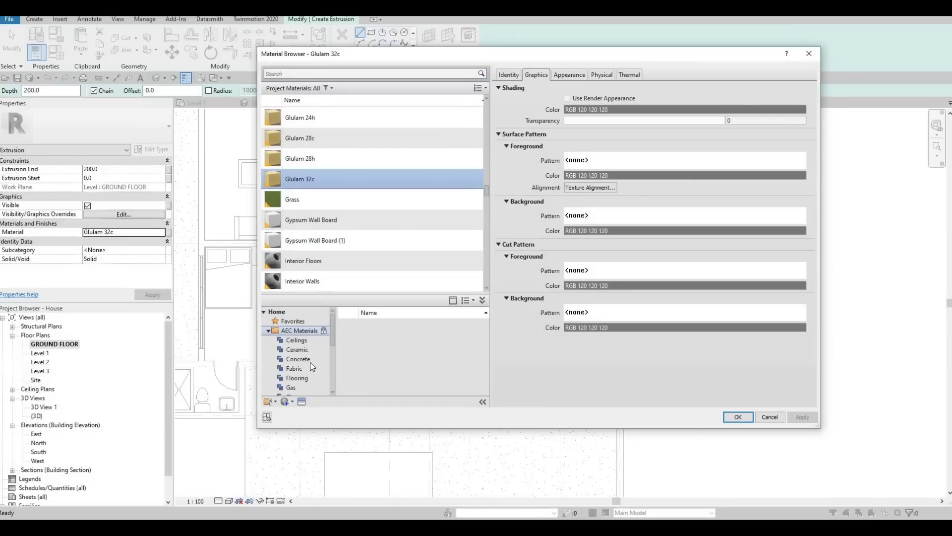
scroll(307, 370, "down", 4)
left_click(296, 387)
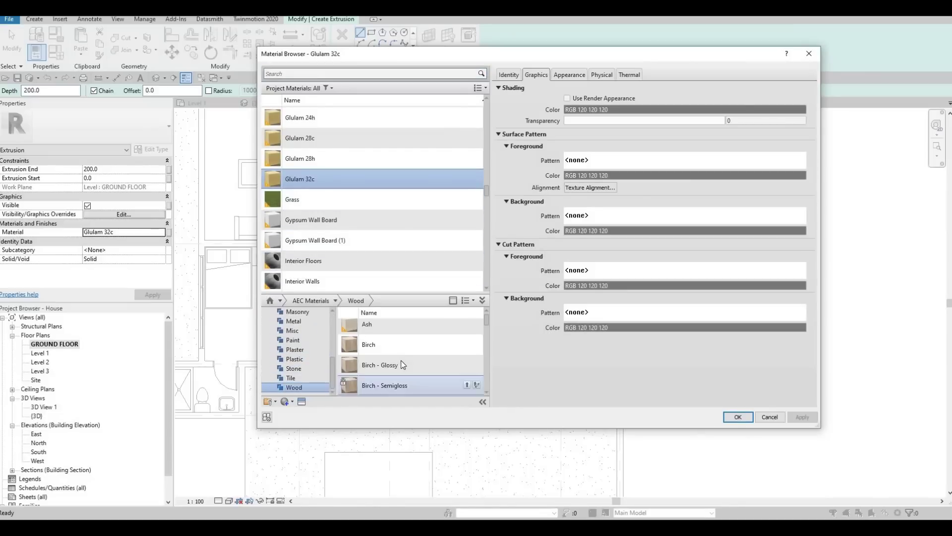
scroll(402, 364, "down", 5)
scroll(406, 366, "down", 3)
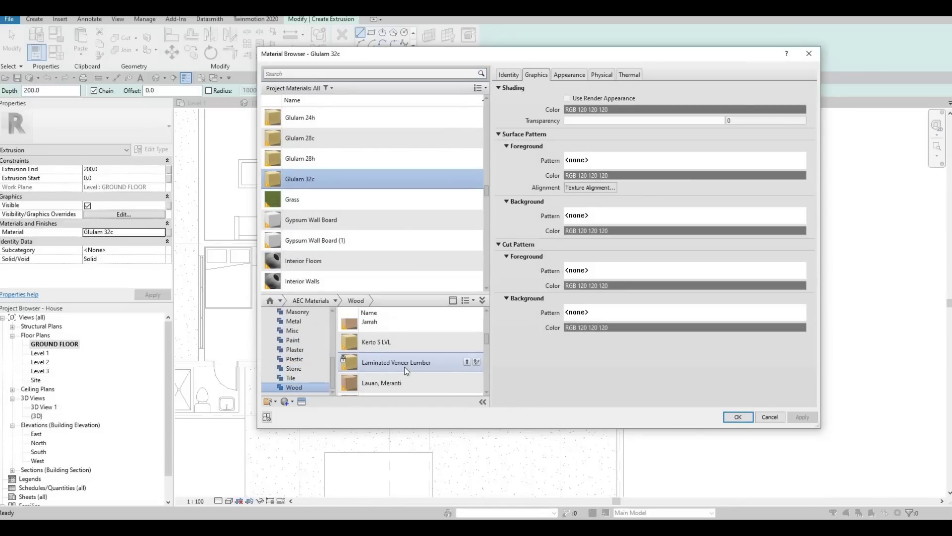
scroll(406, 367, "up", 3)
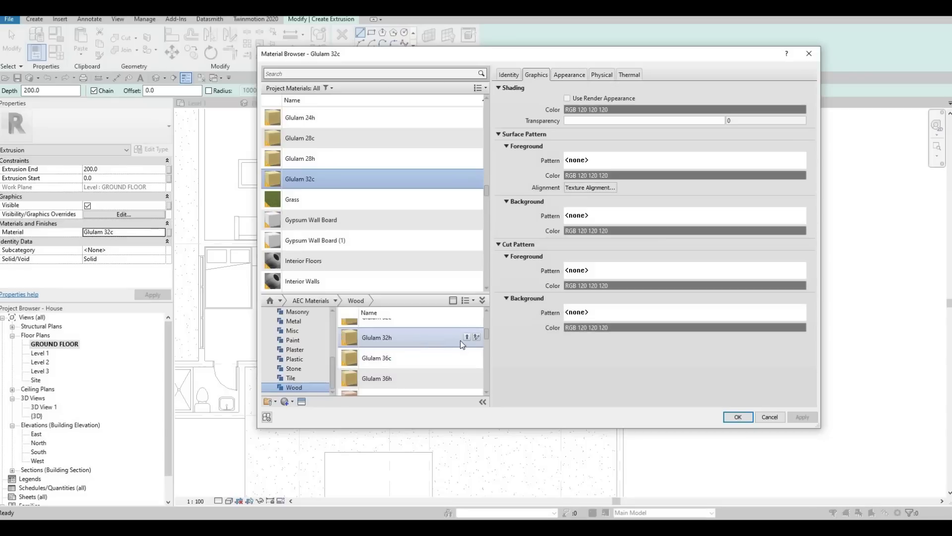
left_click(464, 339)
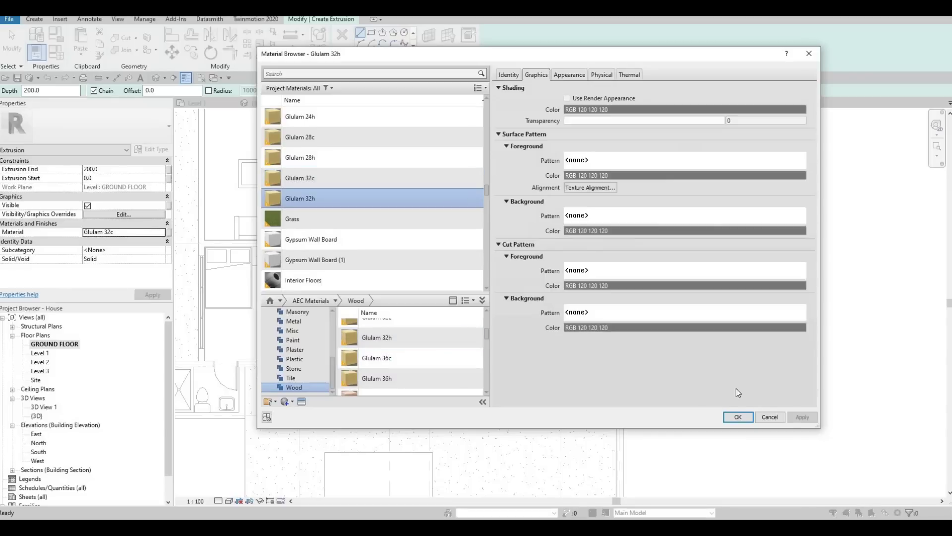
left_click(738, 417)
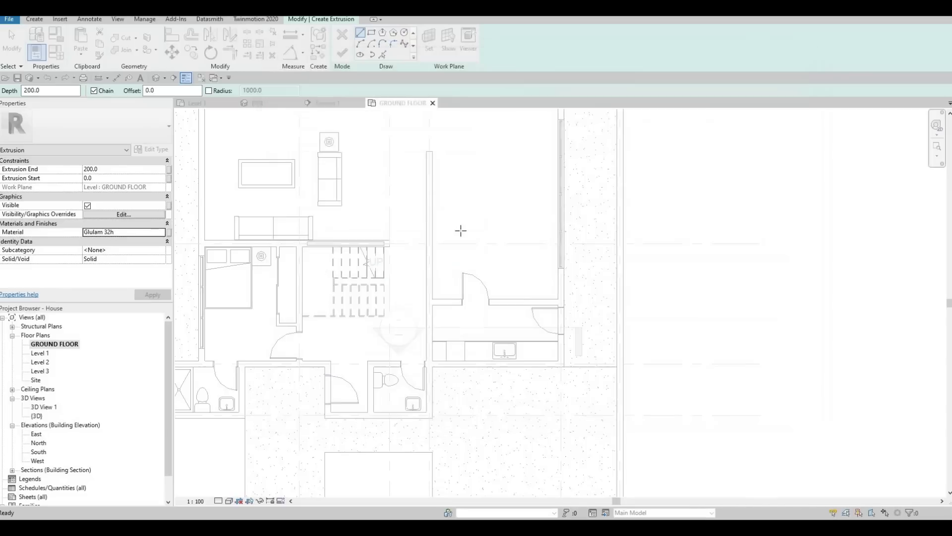
Sketch a rectangular extrusion profile along the interior wall's room side, from its free end down to the room's bottom wall beside the door
left_click(374, 34)
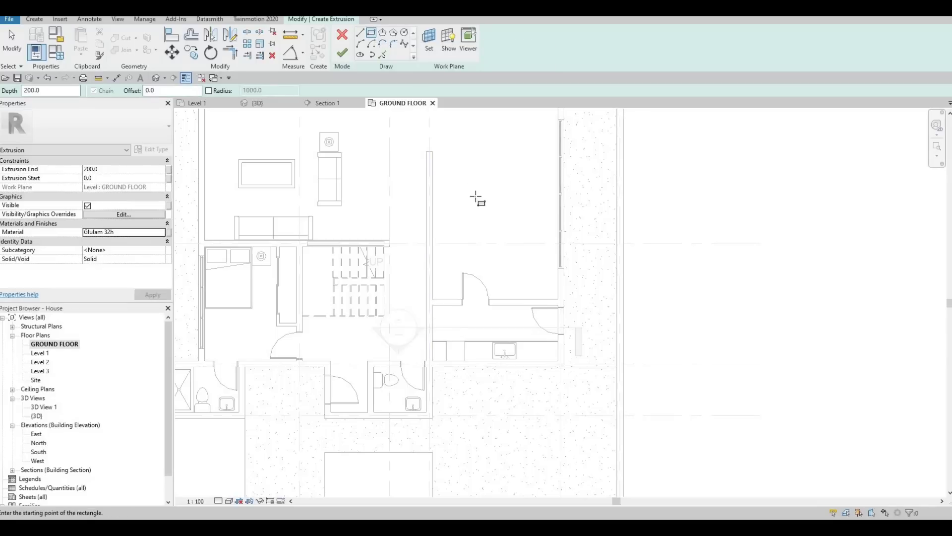
left_click(432, 152)
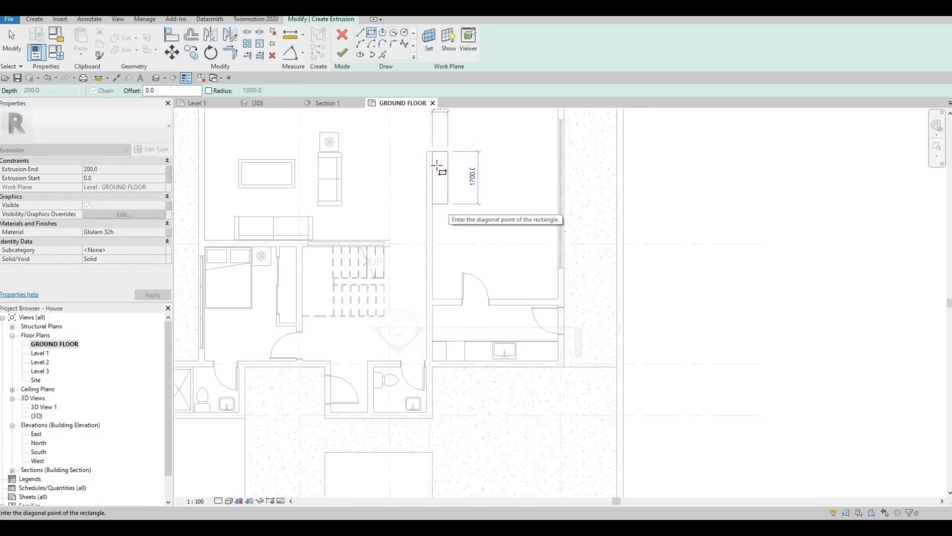
middle_click_drag(436, 160, 433, 231)
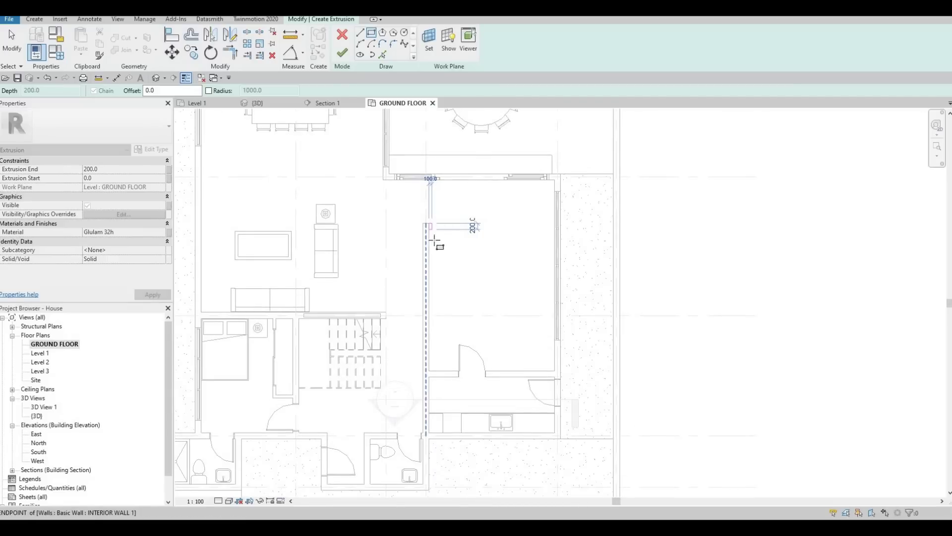
scroll(463, 323, "up", 3)
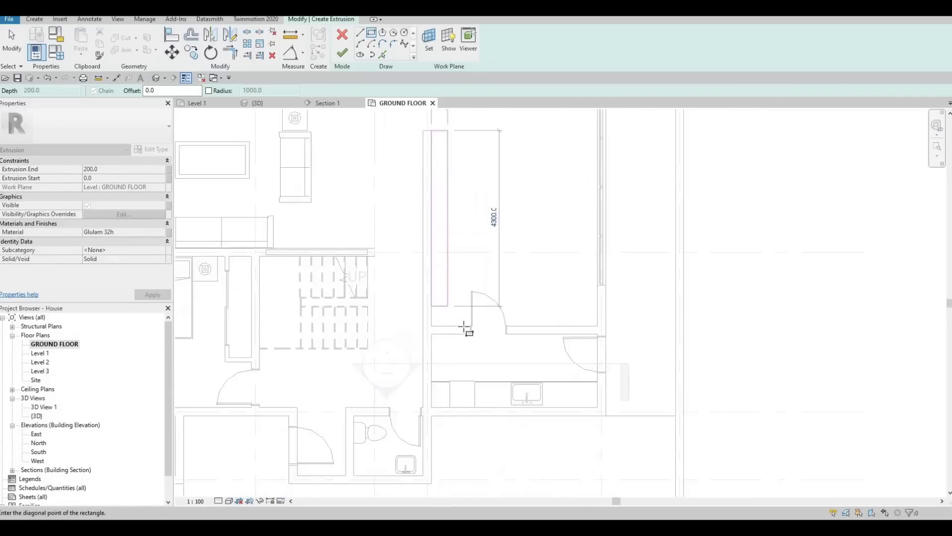
scroll(464, 328, "up", 1)
left_click(471, 328)
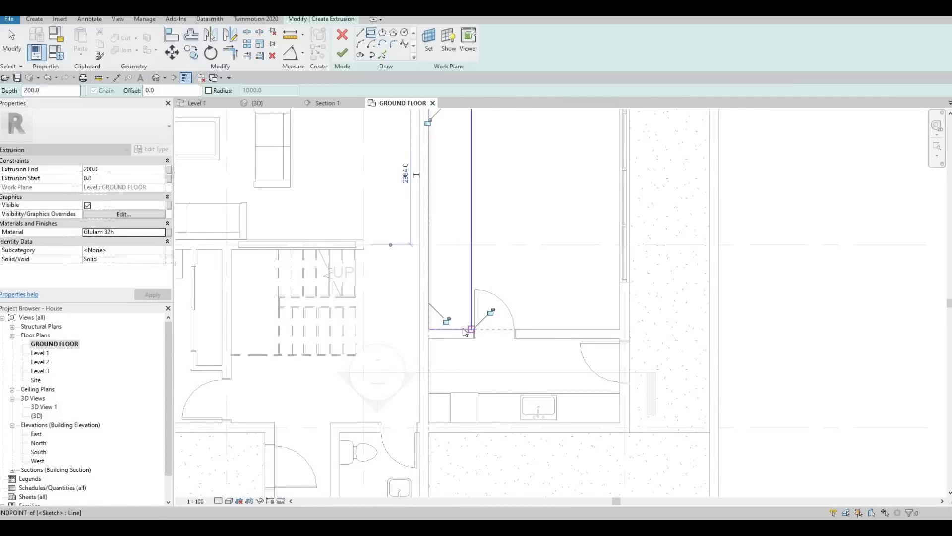
Set the rectangular extrusion profile's width to 800 mm by moving its long edge facing the room
key("Escape")
key("Escape")
key("Escape")
middle_click_drag(470, 171, 465, 293)
left_click(466, 293)
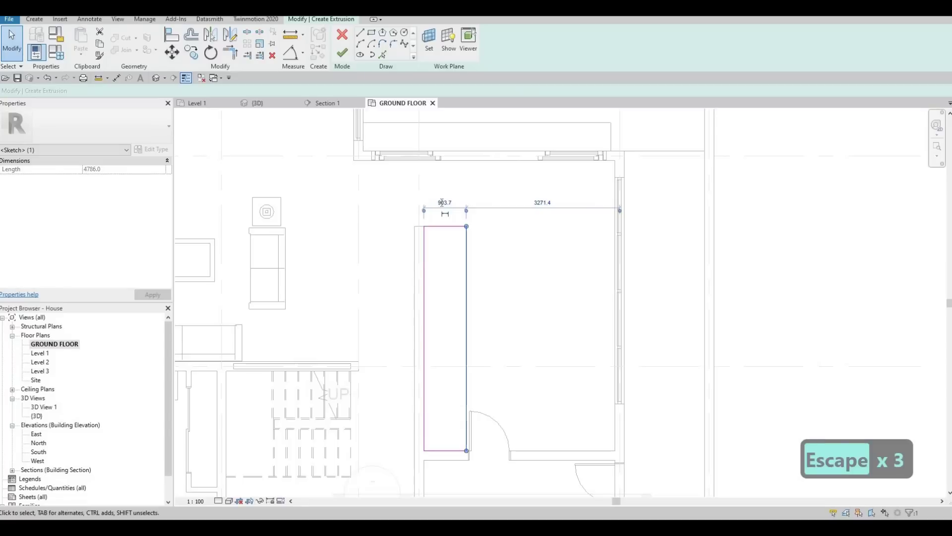
left_click(442, 202)
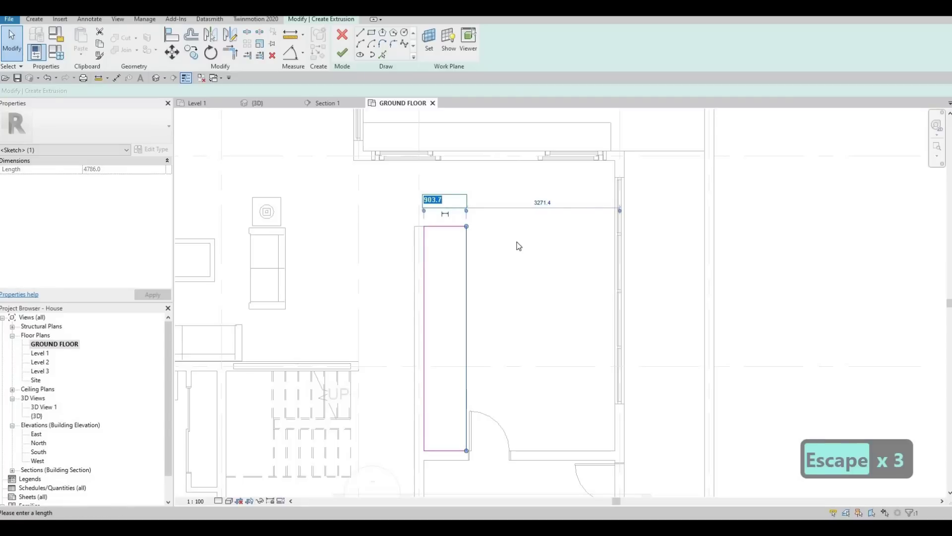
type("800")
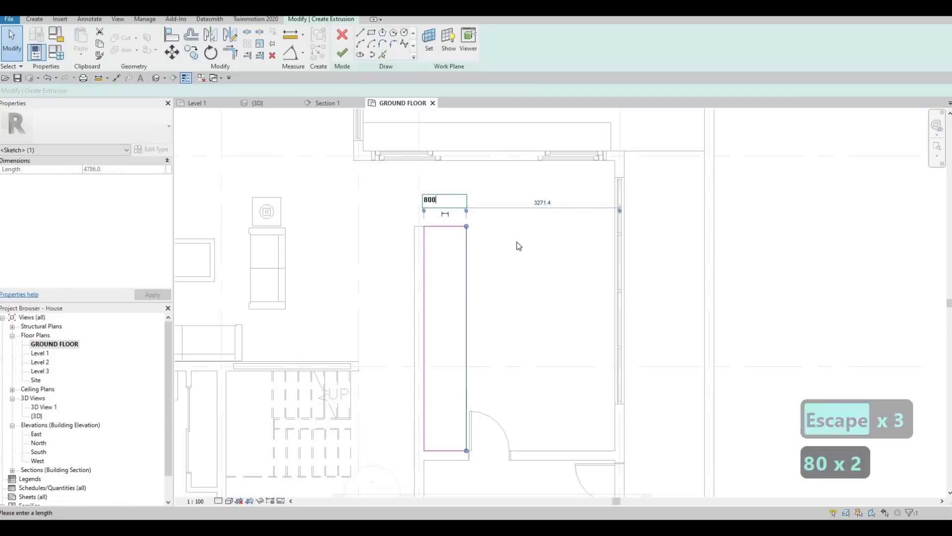
key("Return")
key("Escape")
key("Escape")
Finish the Glulam 32h extrusion sketch and set its extrusion end to 875 mm
mouse_move(483, 300)
middle_mouse_down()
mouse_move(478, 325)
mouse_move(510, 336)
mouse_move(501, 342)
mouse_move(463, 278)
mouse_move(486, 312)
mouse_move(474, 283)
mouse_move(471, 291)
middle_mouse_up()
scroll(468, 289, "down", 2)
middle_click_drag(450, 238, 454, 251)
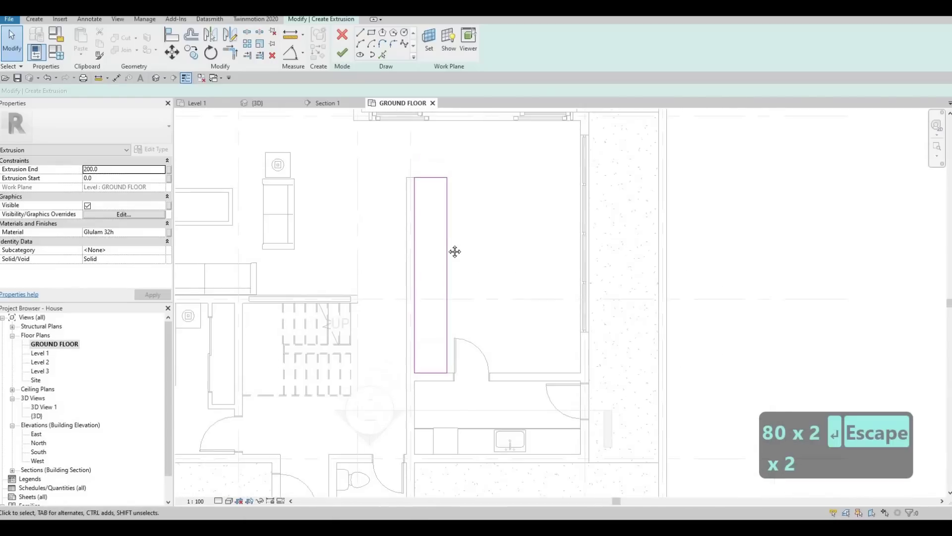
key("Escape")
middle_click_drag(506, 290, 504, 295)
key("Escape")
middle_click_drag(548, 331, 507, 302)
scroll(524, 299, "down", 1)
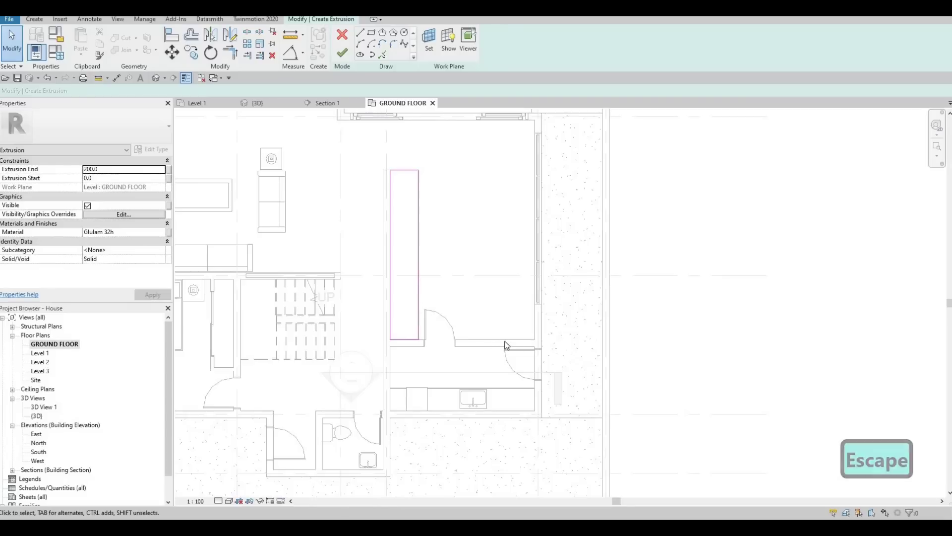
middle_click_drag(408, 271, 462, 257)
scroll(462, 257, "down", 1)
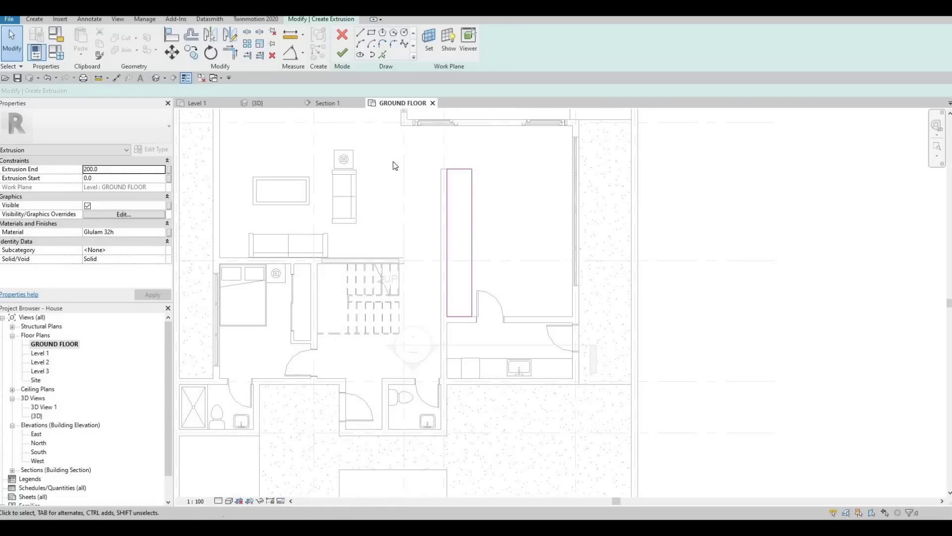
left_click(343, 55)
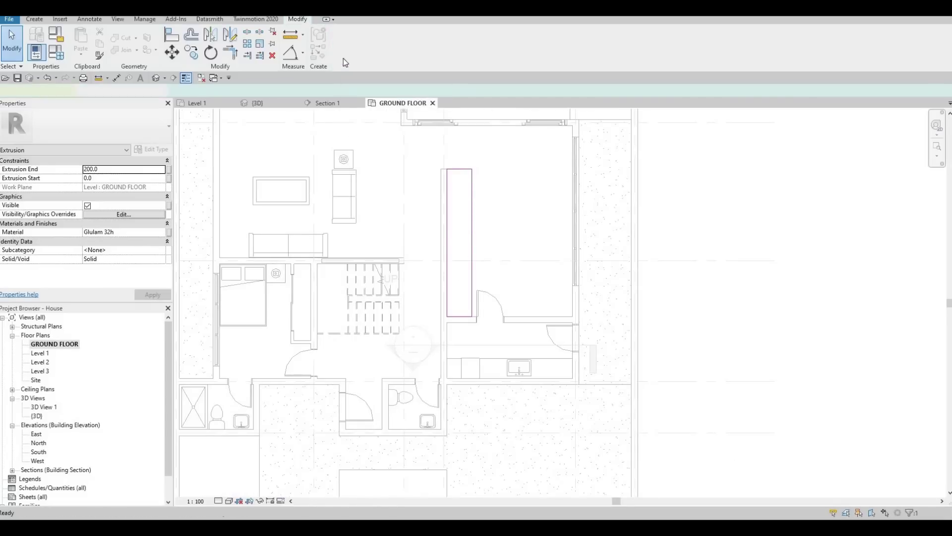
left_click(113, 171)
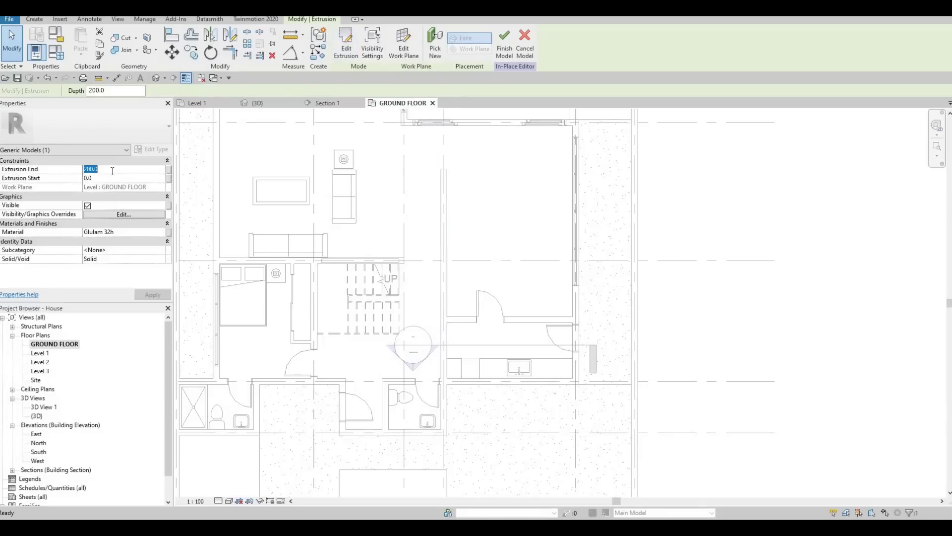
type("875")
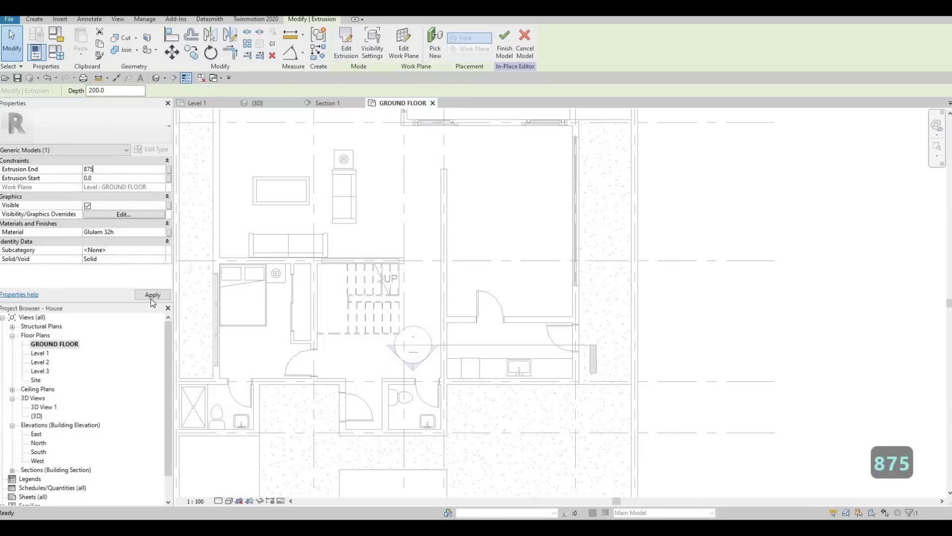
left_click(151, 299)
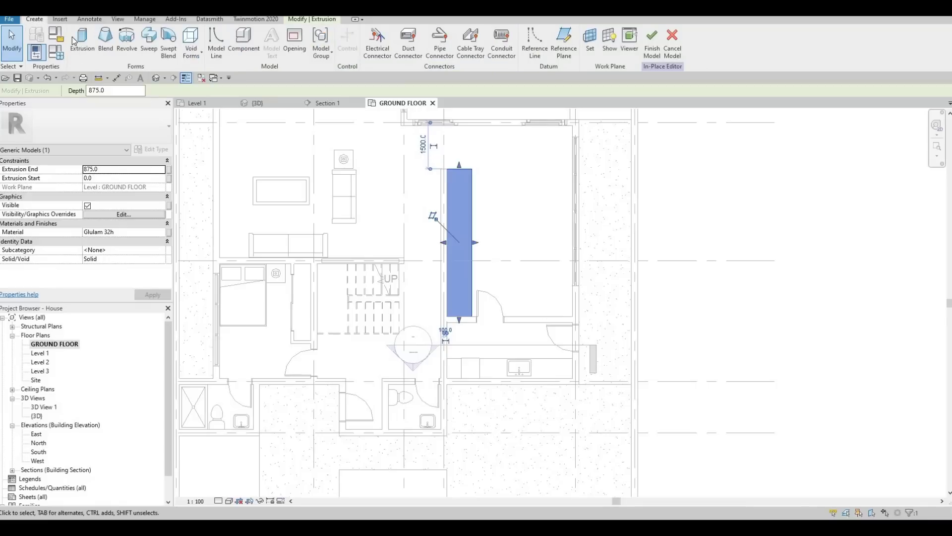
Start a second solid extrusion using the top face of the wooden block as its work plane
left_click(75, 41)
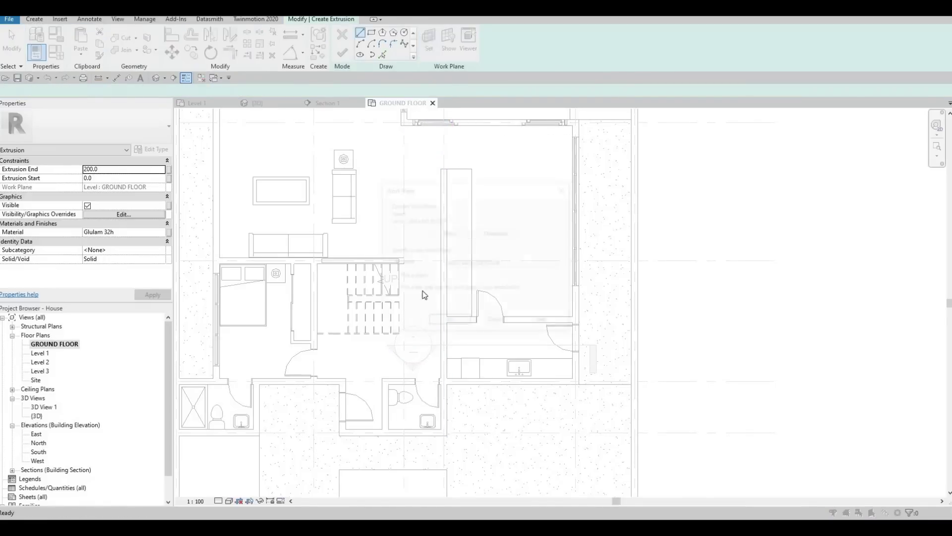
left_click(447, 320)
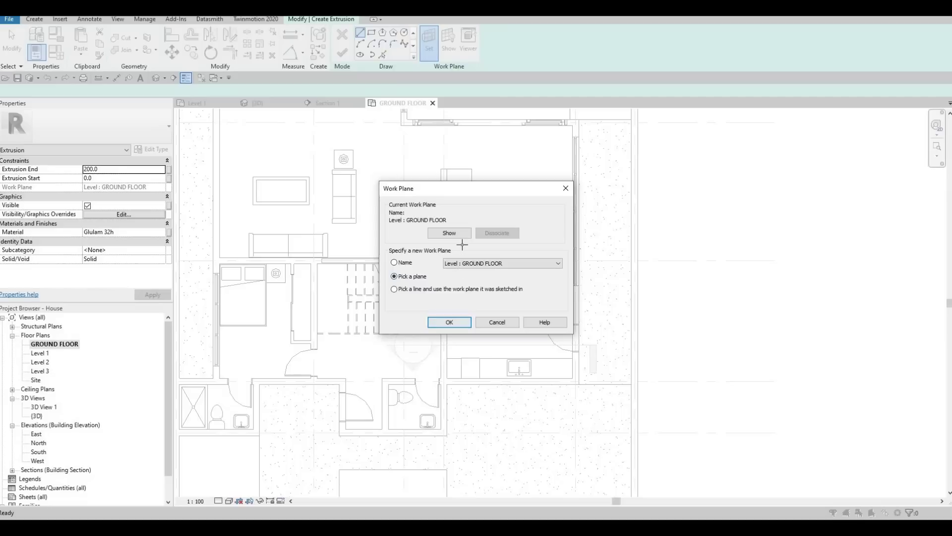
left_click(461, 246)
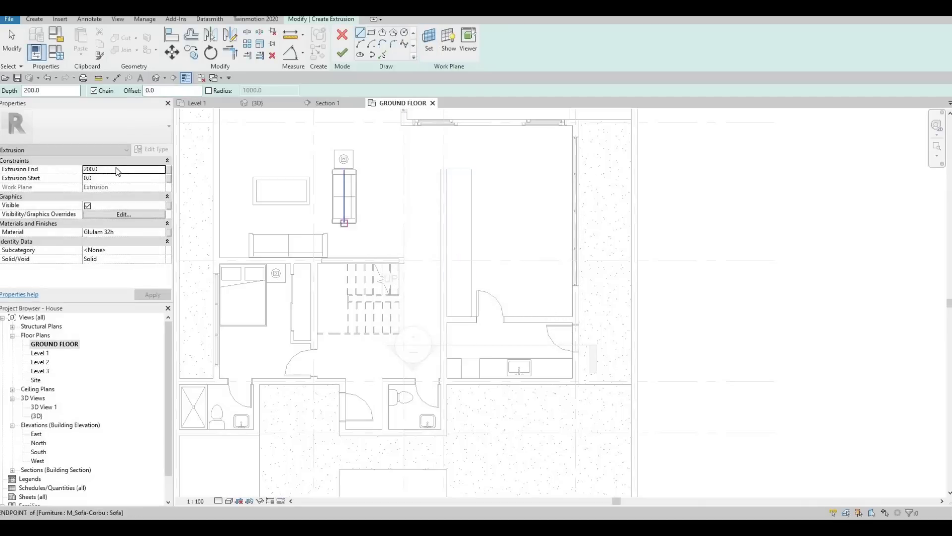
Set the new extrusion's end to 25 mm and its material to Granite, Cut, Polished from the AEC Stone library
left_click(117, 168)
type("25")
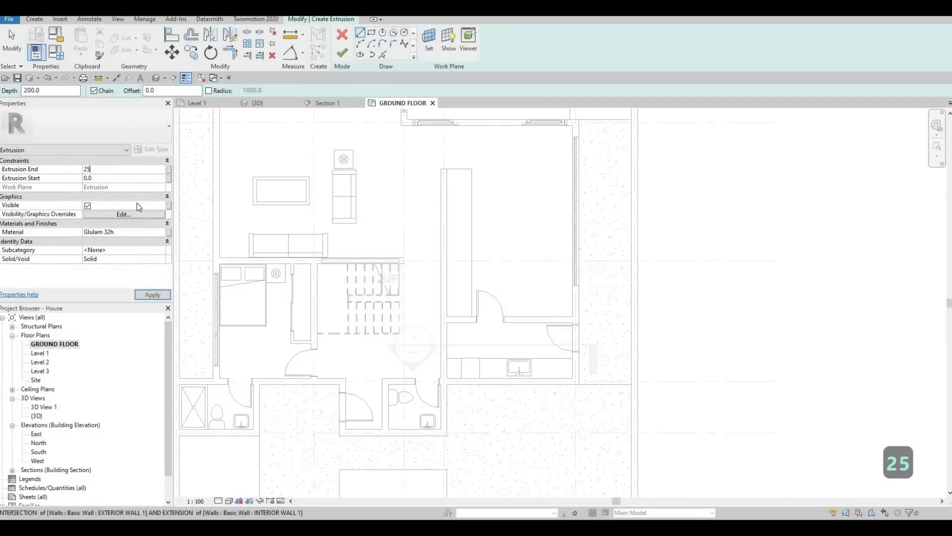
left_click(163, 231)
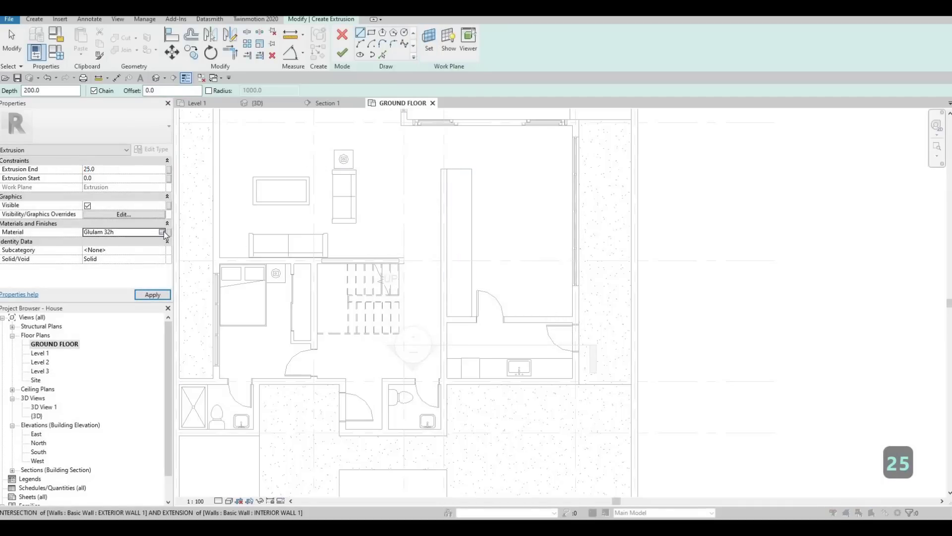
left_click(164, 231)
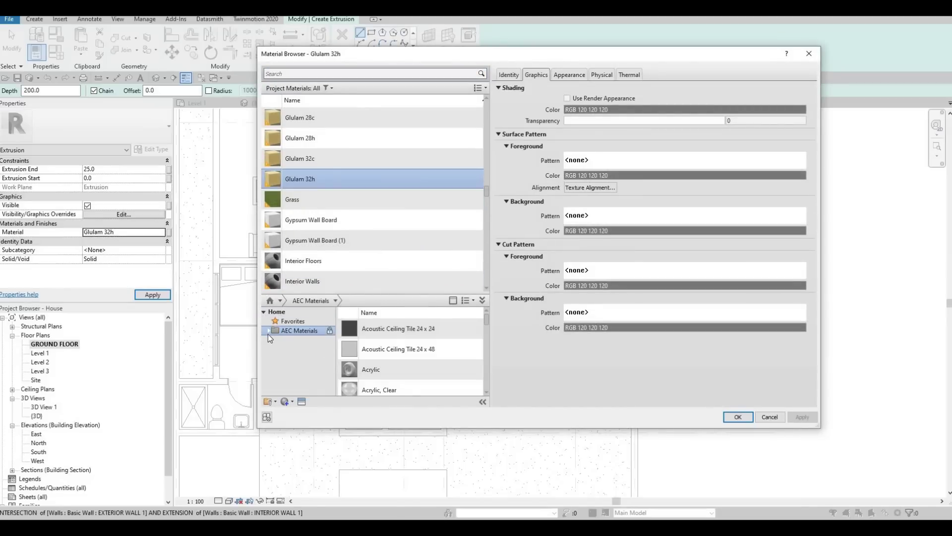
left_click(269, 331)
scroll(294, 372, "down", 4)
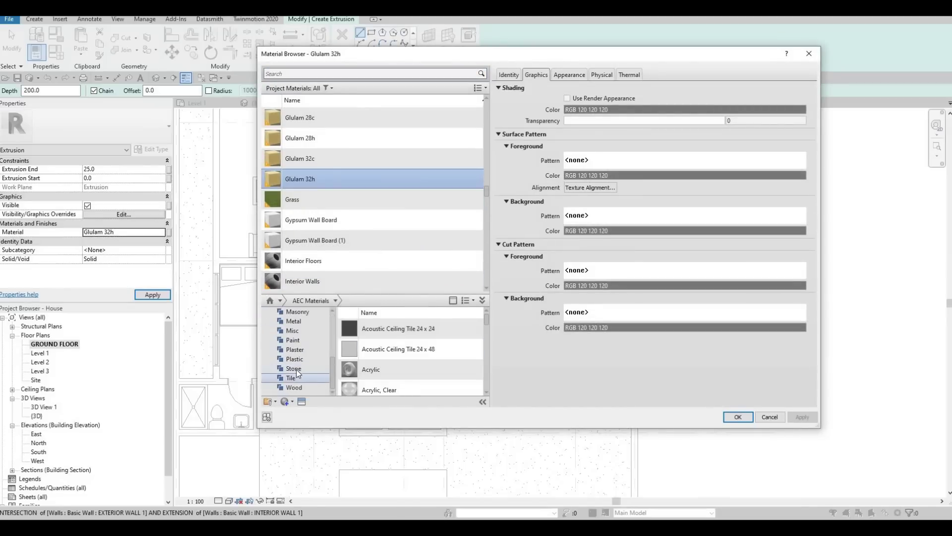
left_click(296, 369)
scroll(448, 369, "down", 2)
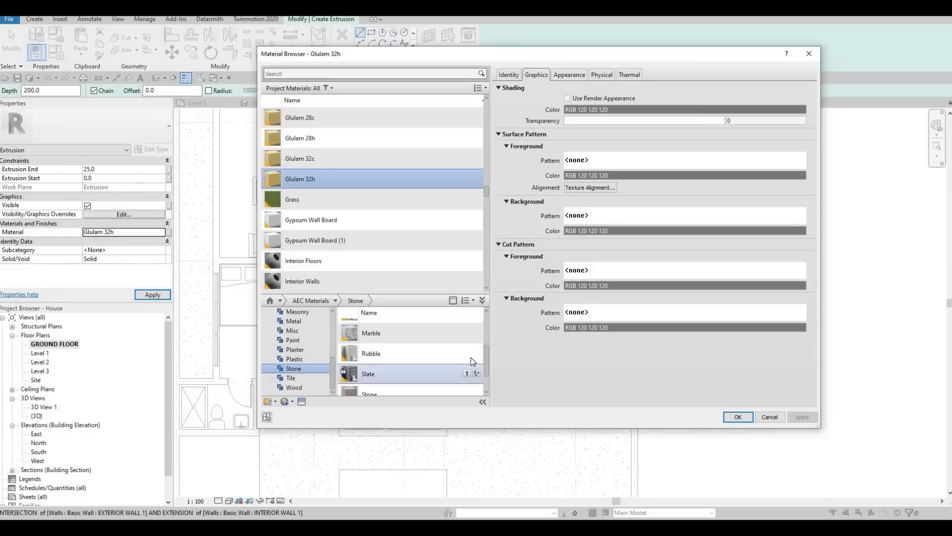
scroll(454, 356, "up", 2)
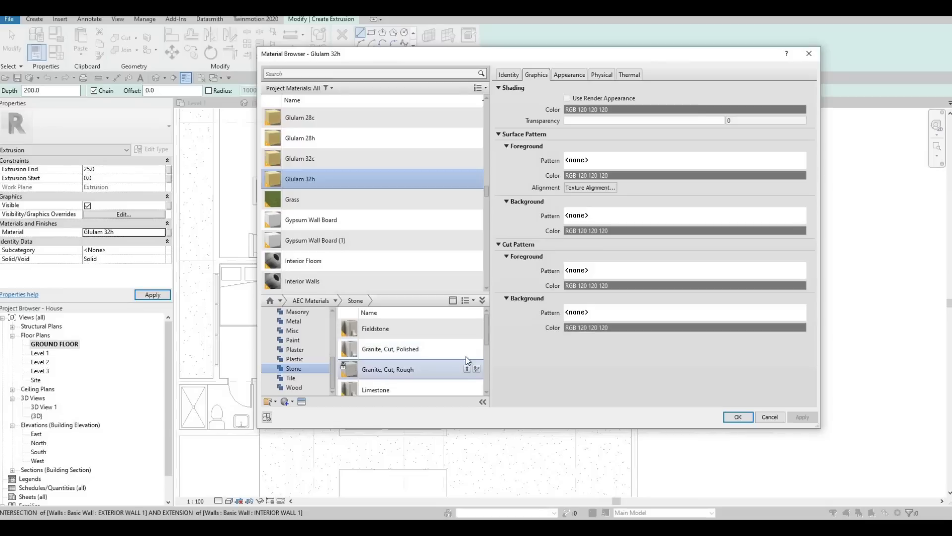
left_click(467, 349)
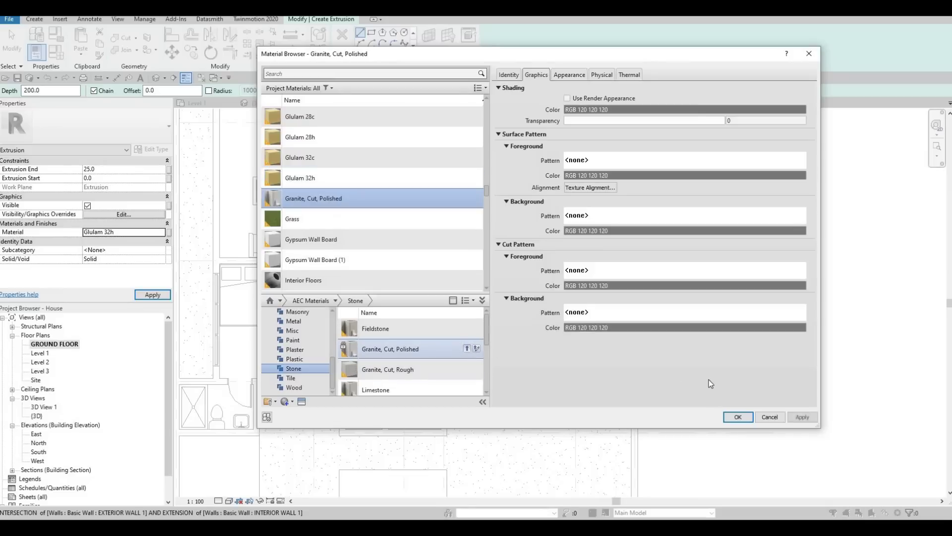
left_click(737, 417)
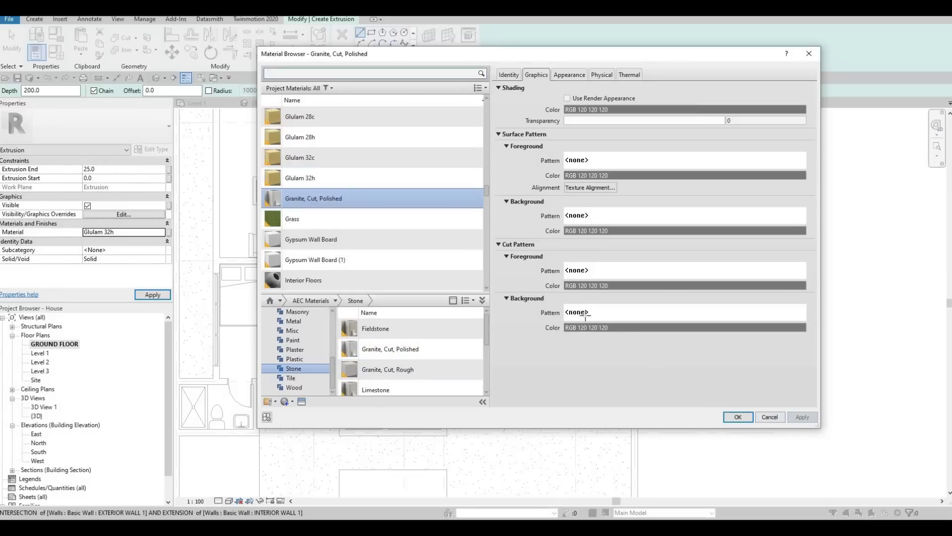
Sketch a rectangle matching the full outline of the wooden block's top and finish the granite slab extrusion
left_click(371, 33)
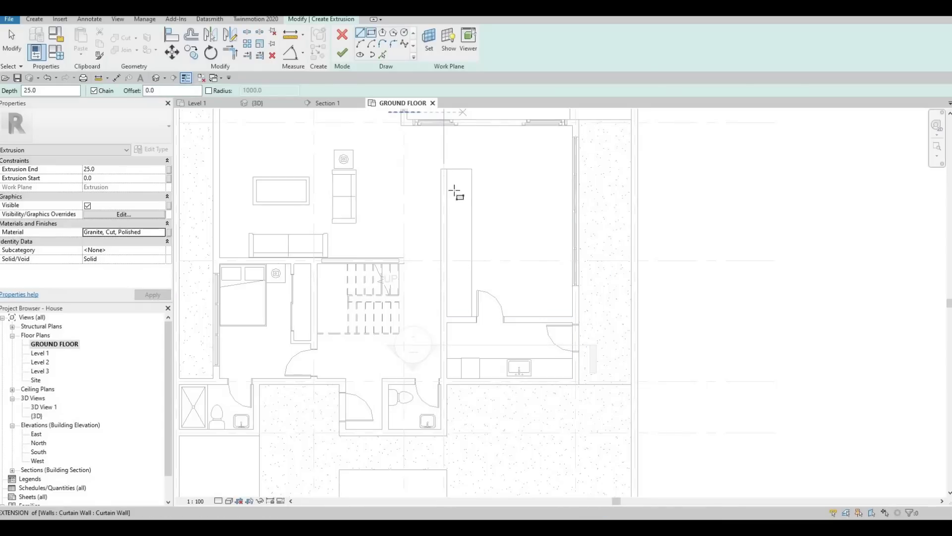
scroll(444, 152, "up", 3)
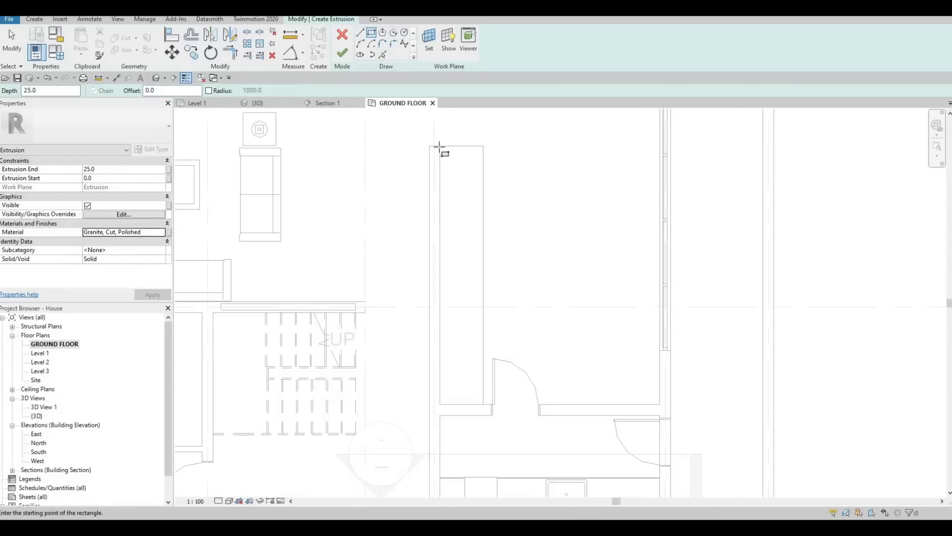
left_click(483, 404)
key("Escape")
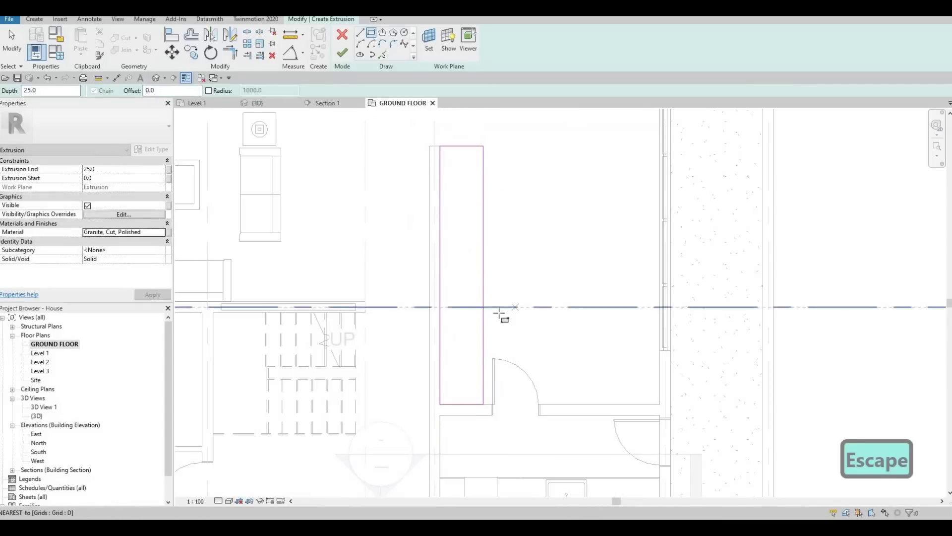
middle_click_drag(501, 315, 486, 267)
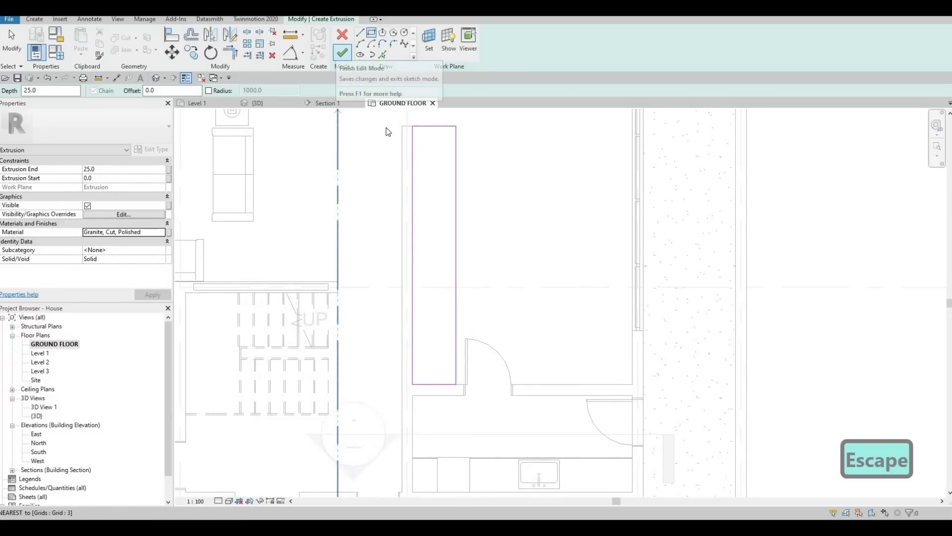
left_click(341, 52)
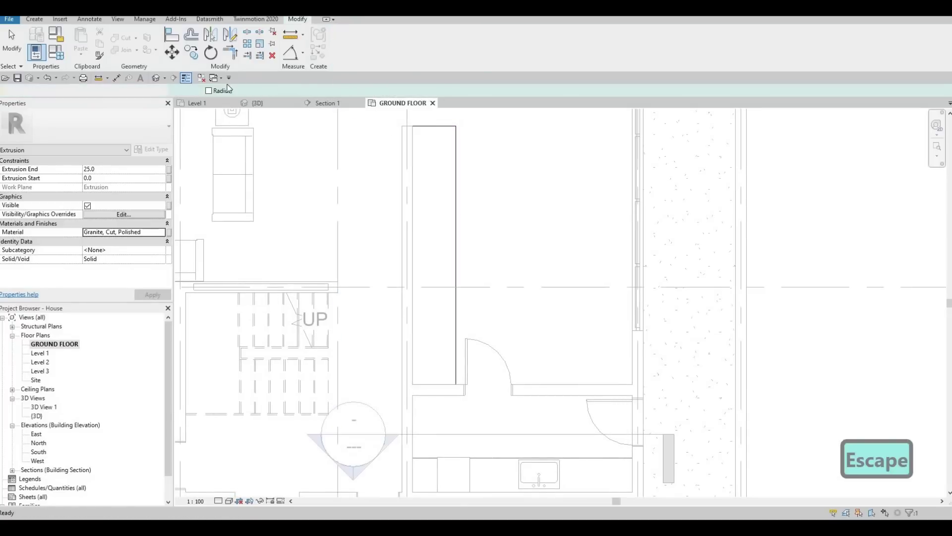
Examine the granite slab and wooden base up close in the {3D} view
left_click(257, 103)
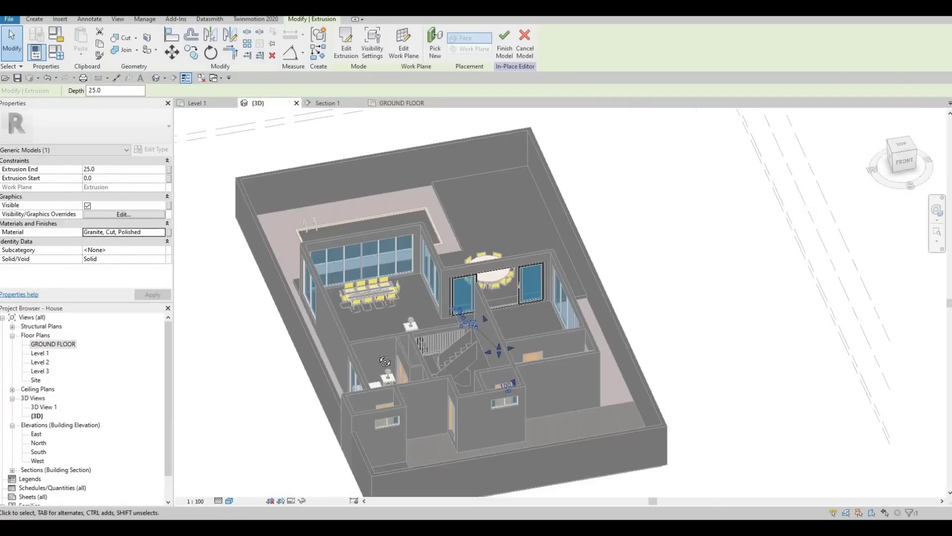
middle_click_drag(477, 328, 564, 353, "shift")
scroll(506, 345, "up", 8)
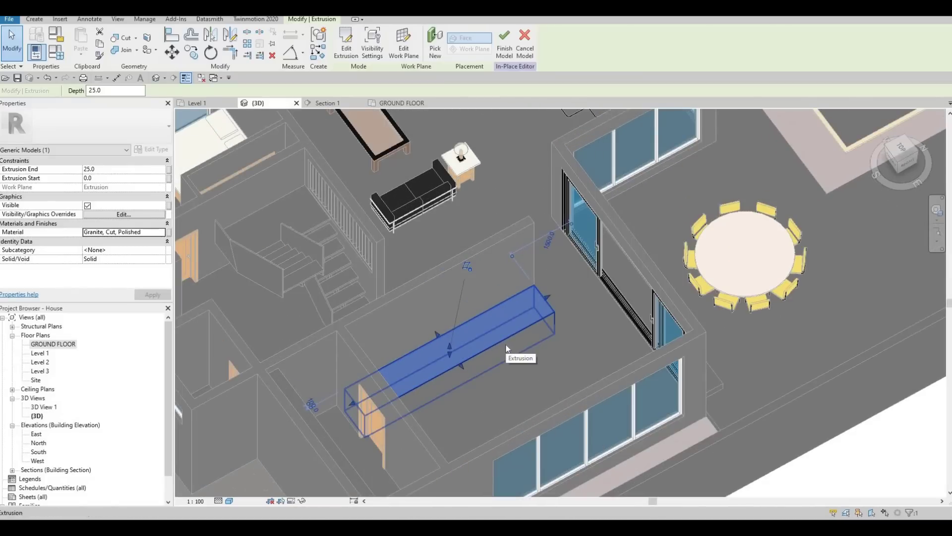
left_click(506, 346)
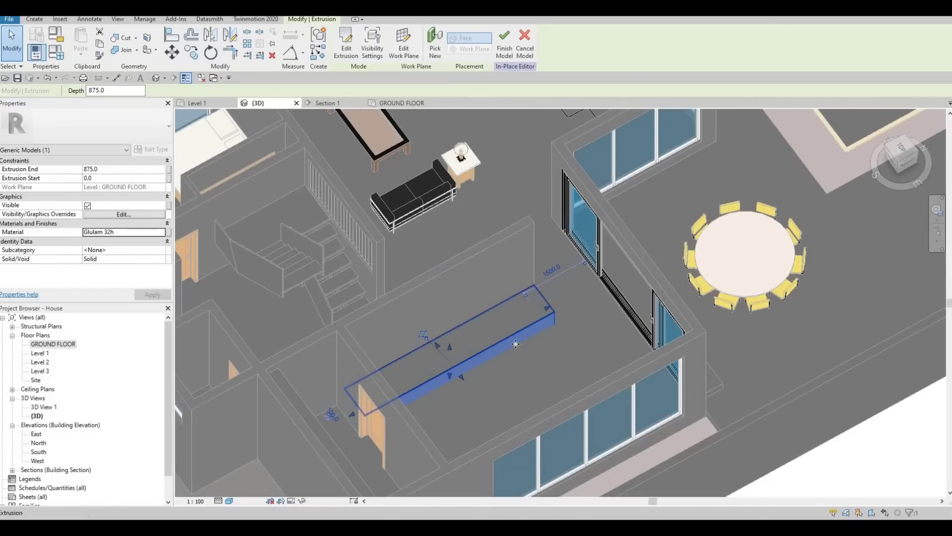
key("Escape")
key("Escape")
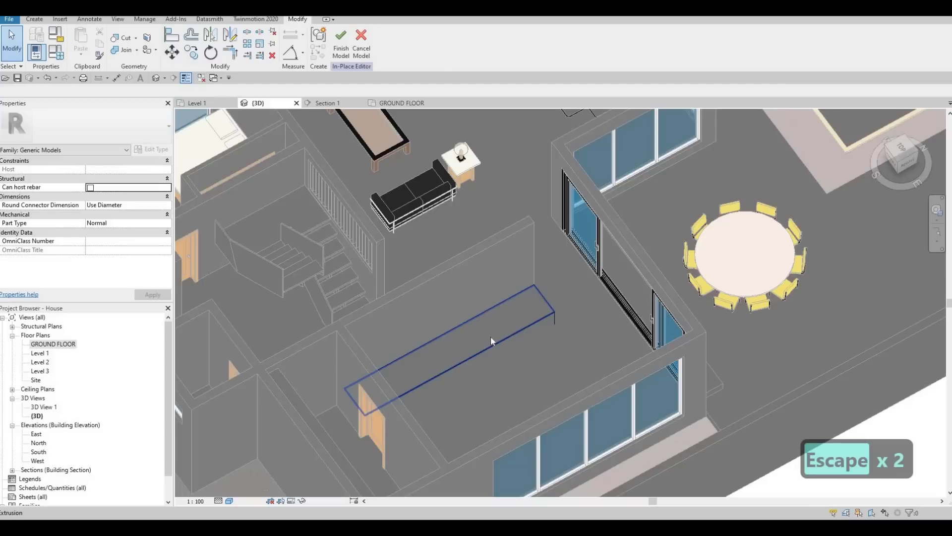
Change the wooden base extrusion's work plane to Level : Level 1 and select the granite slab on top
left_click(498, 338)
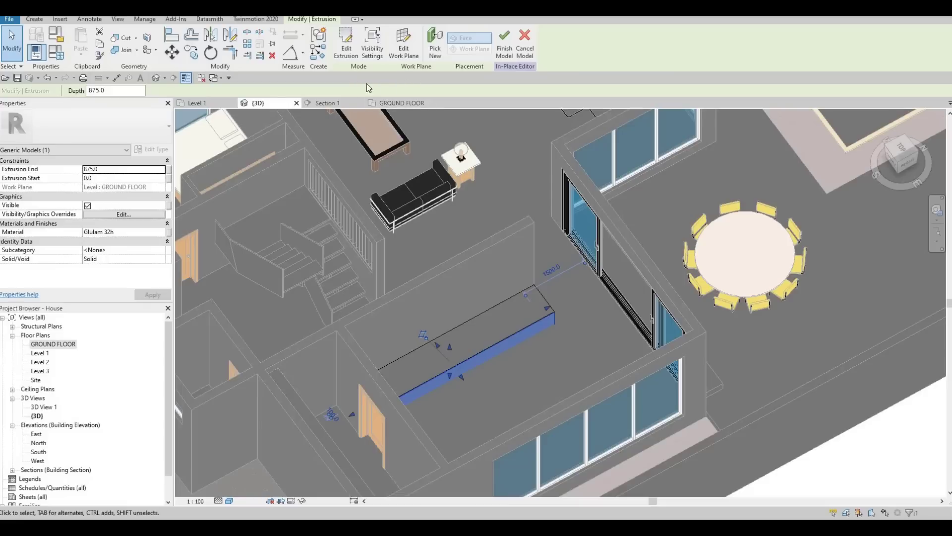
left_click(404, 42)
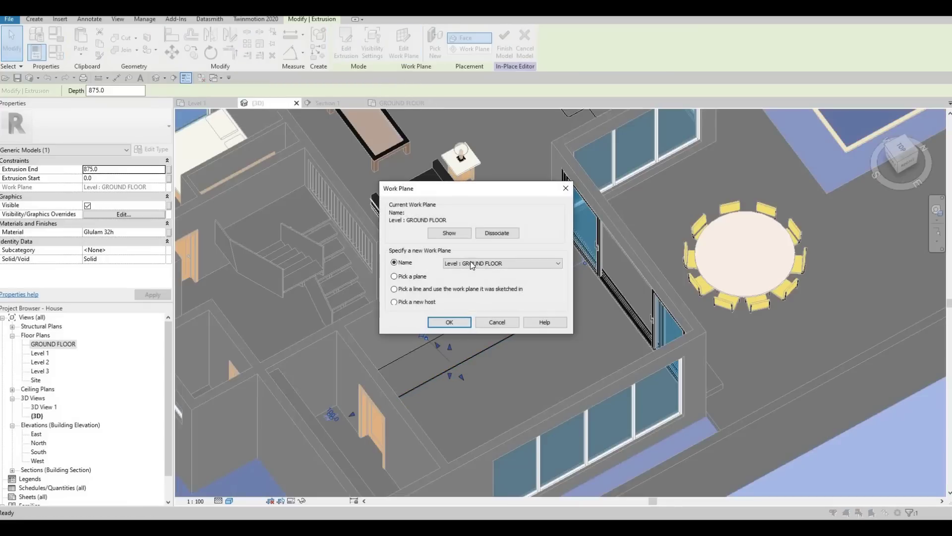
left_click(470, 263)
left_click(471, 278)
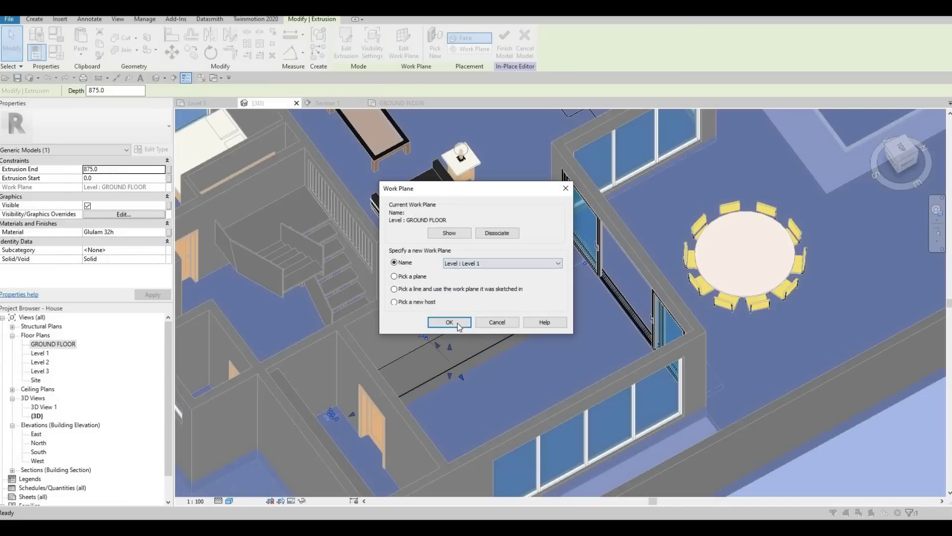
key("Return")
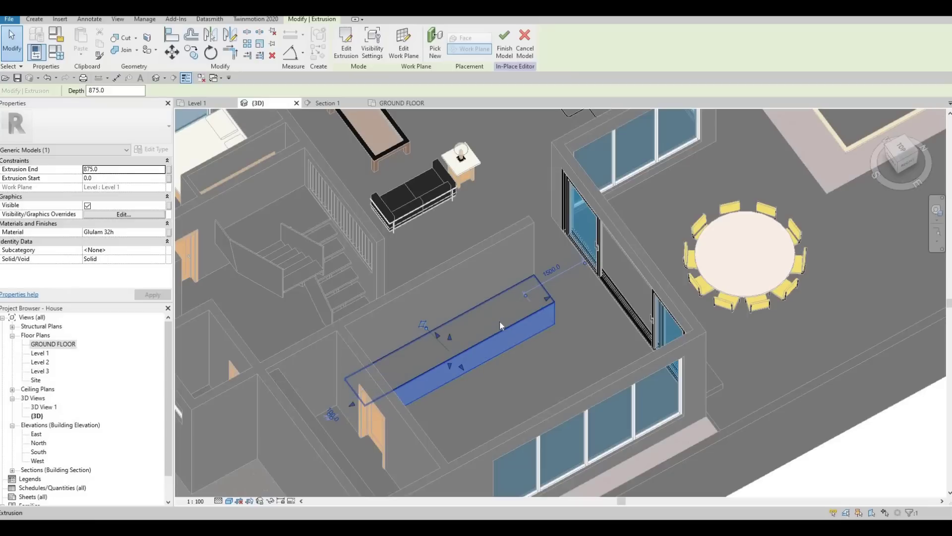
left_click(499, 321)
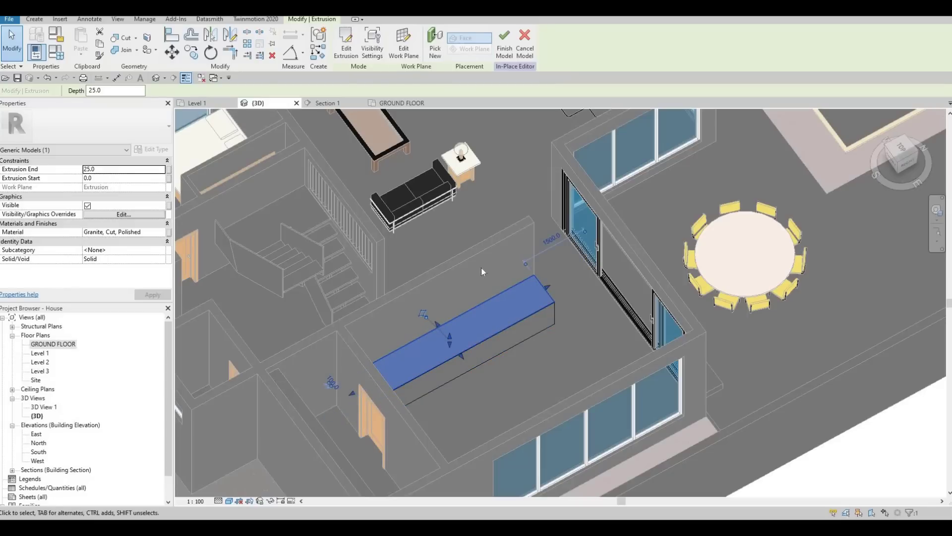
Start a void sweep and pick the wooden base's long front floor edge as its path
key("Escape")
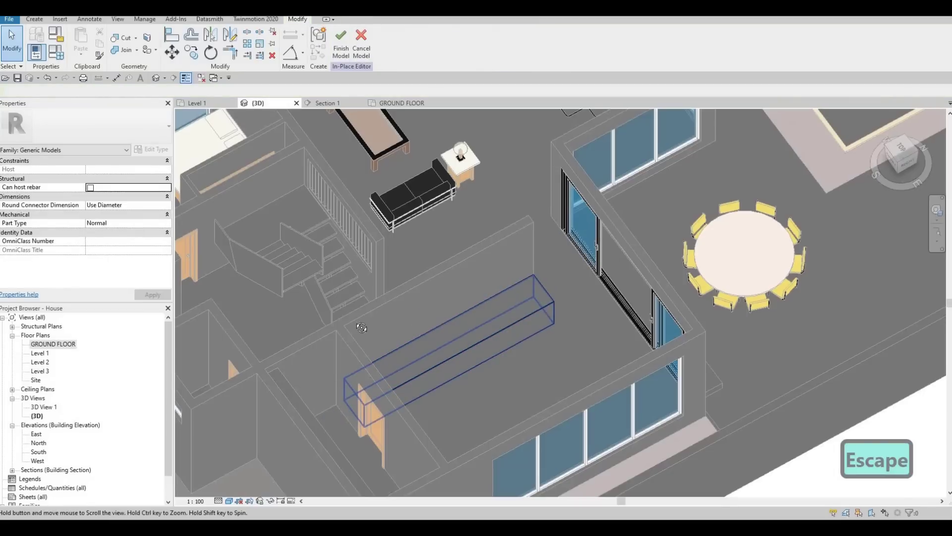
middle_click_drag(357, 323, 238, 90, "shift")
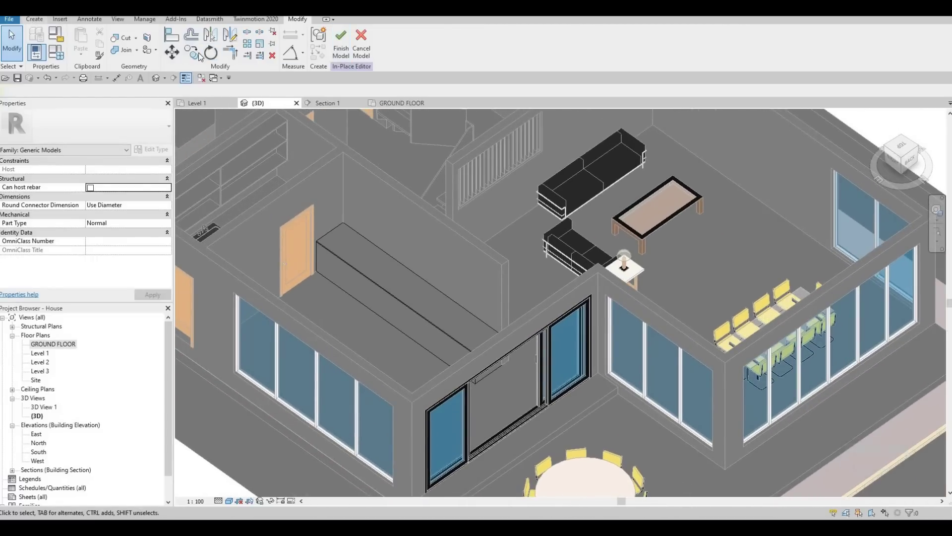
left_click(34, 19)
left_click(190, 47)
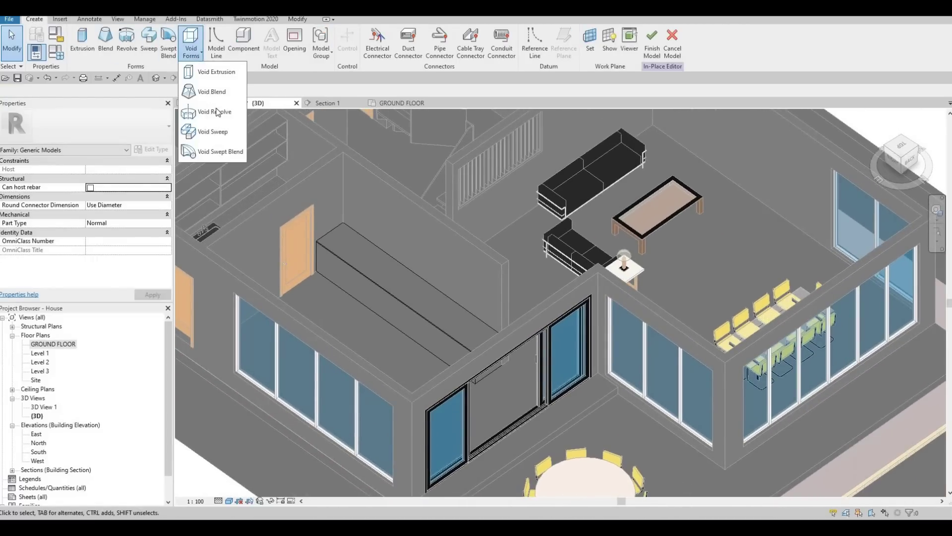
left_click(218, 133)
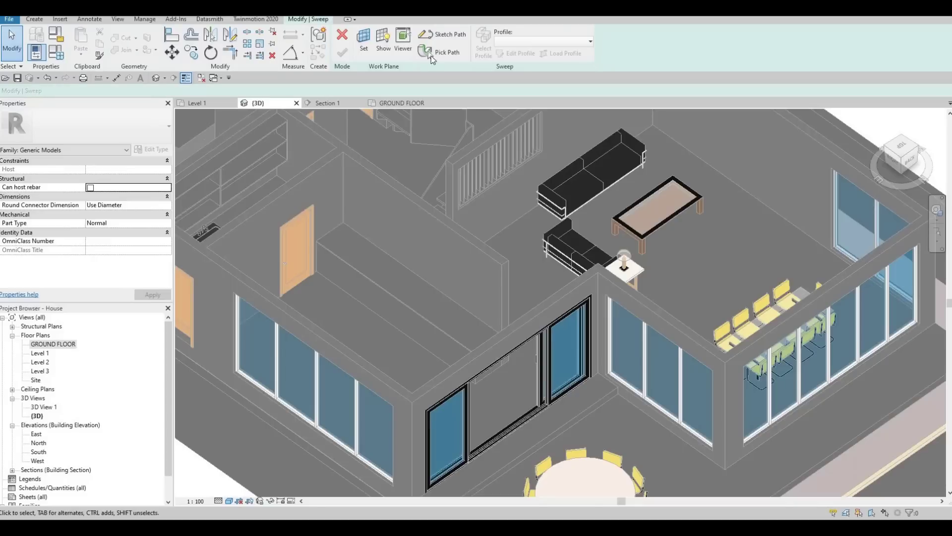
left_click(437, 54)
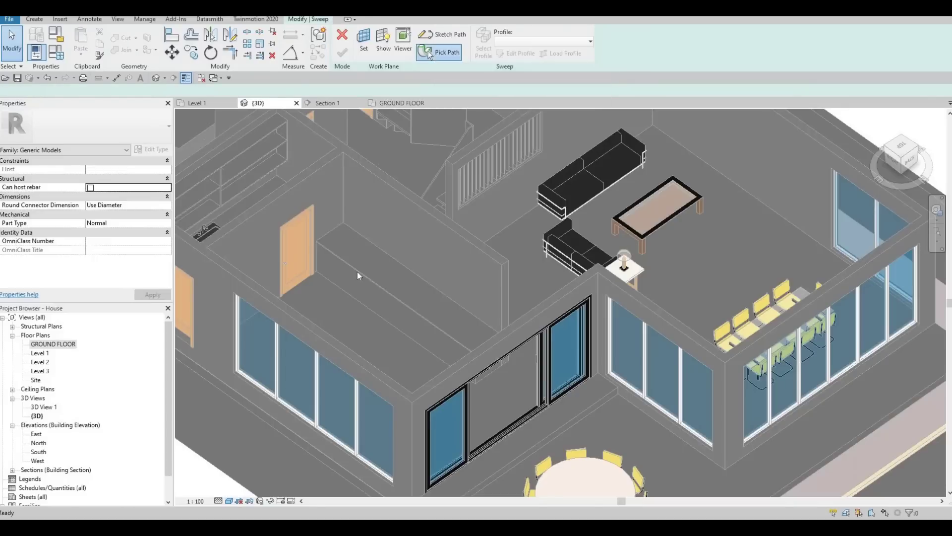
left_click(356, 299)
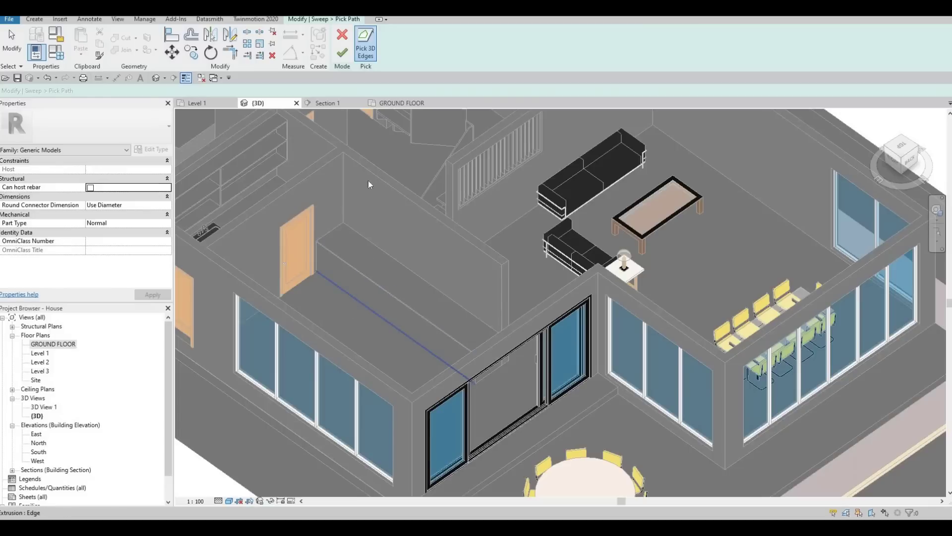
left_click(342, 53)
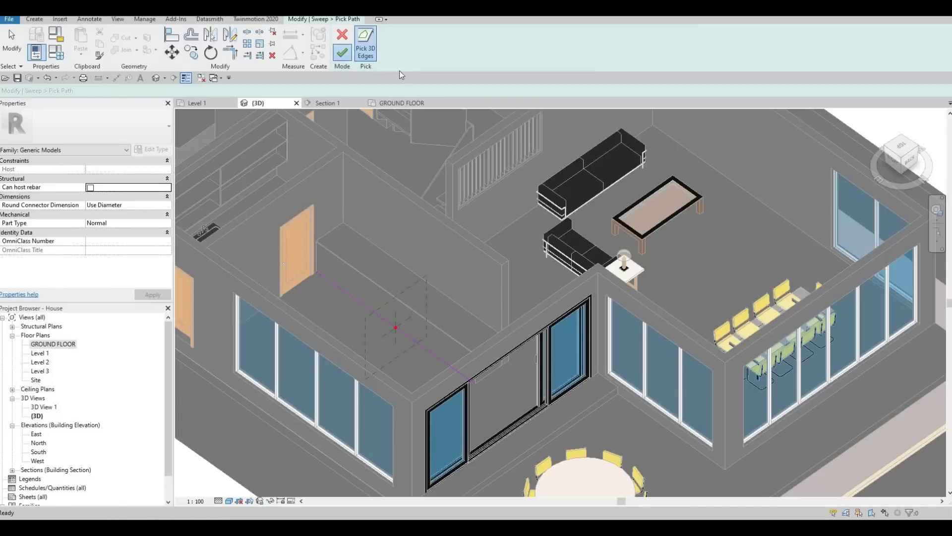
Sketch a rectangular sweep profile about 80 by 140 mm, rising into the wooden base from the path point
left_click(34, 20)
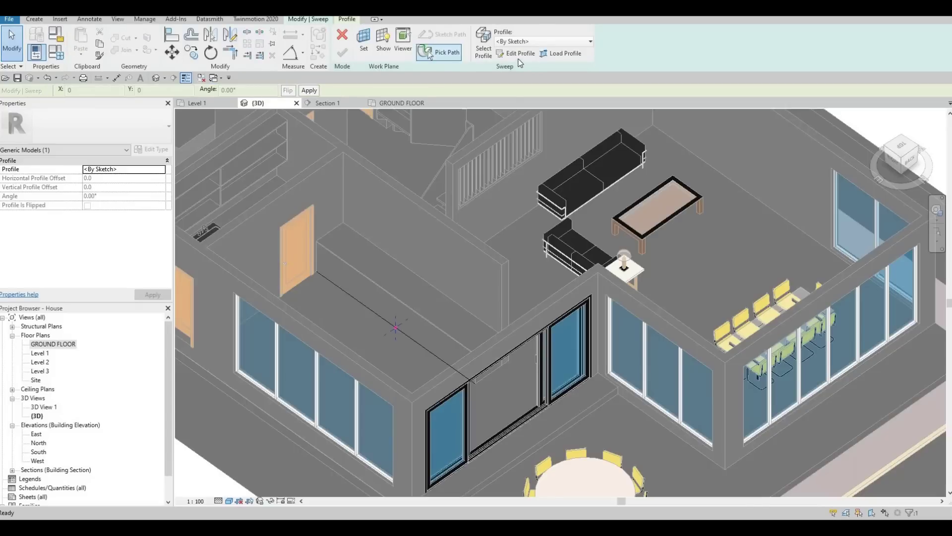
left_click(519, 57)
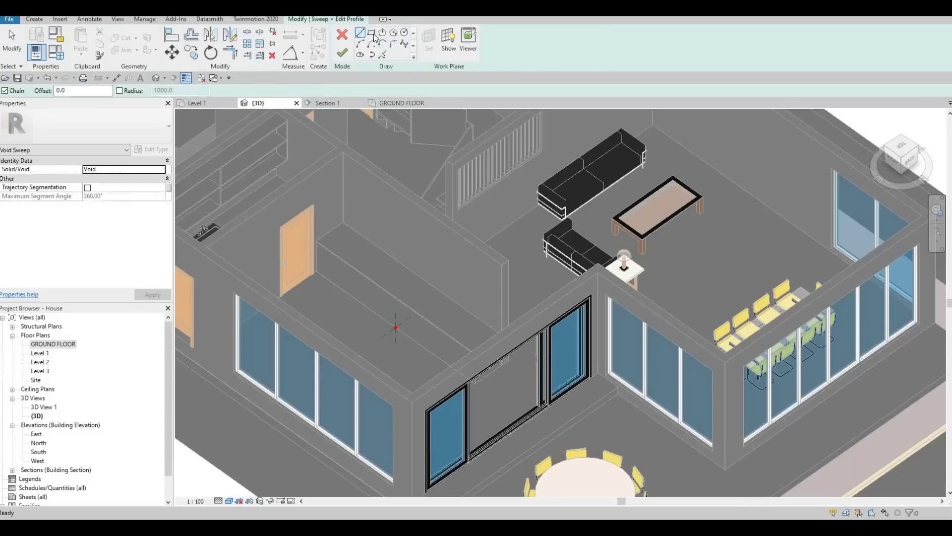
scroll(402, 314, "up", 6)
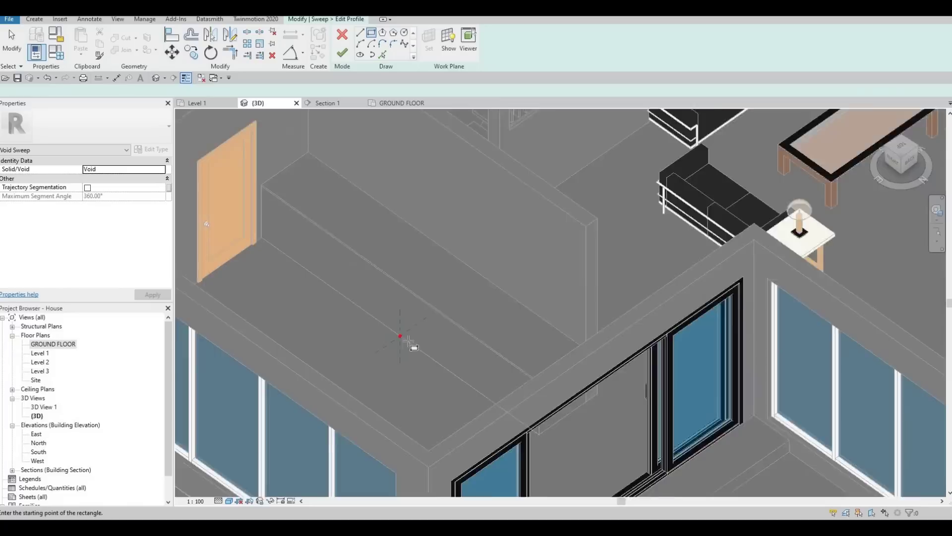
left_click(411, 319)
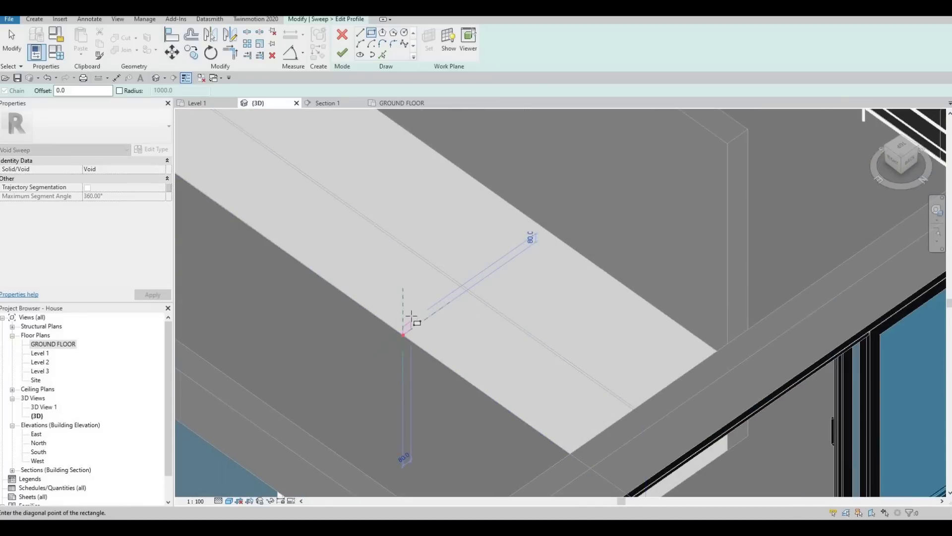
left_click(410, 339)
scroll(404, 337, "up", 4)
key("Escape")
key("Escape")
key("Escape")
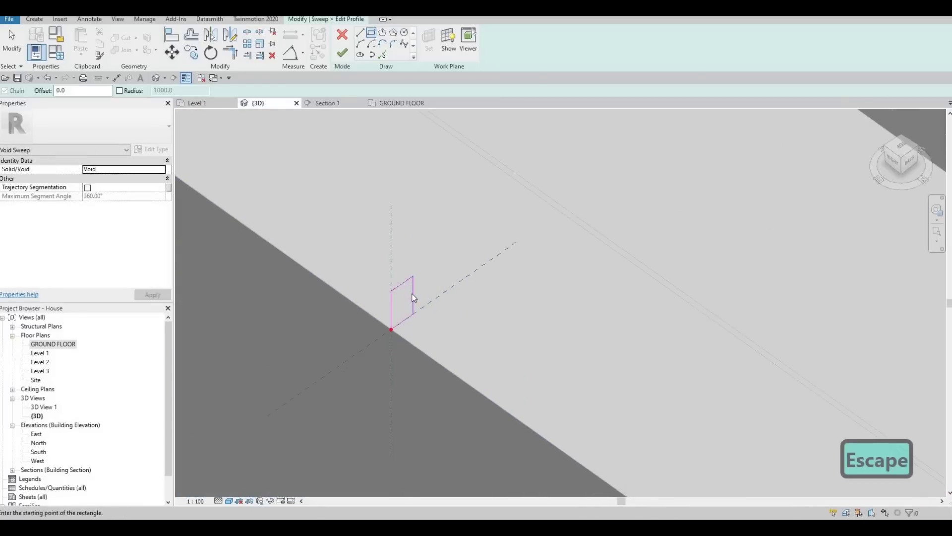
Set the void profile rectangle to 50 mm wide and 100 mm high
left_click(413, 300)
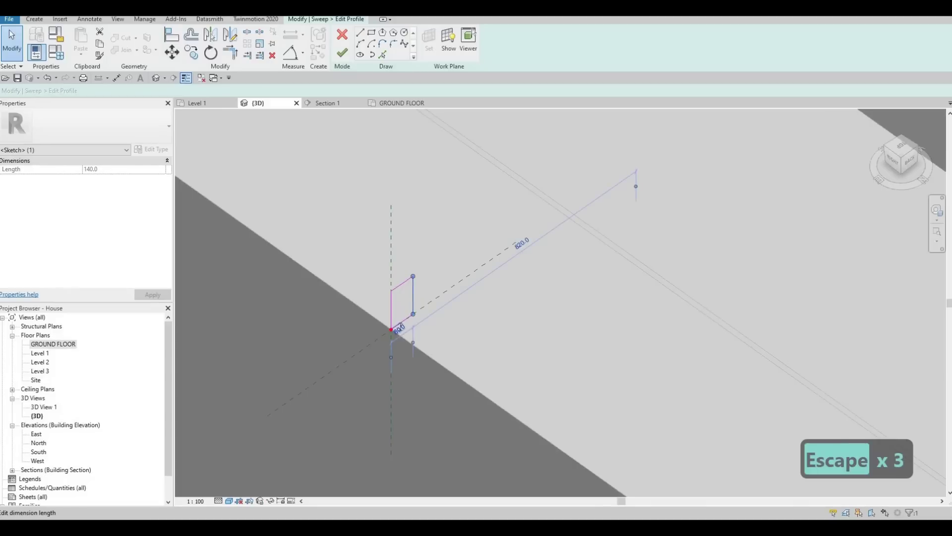
left_click(400, 326)
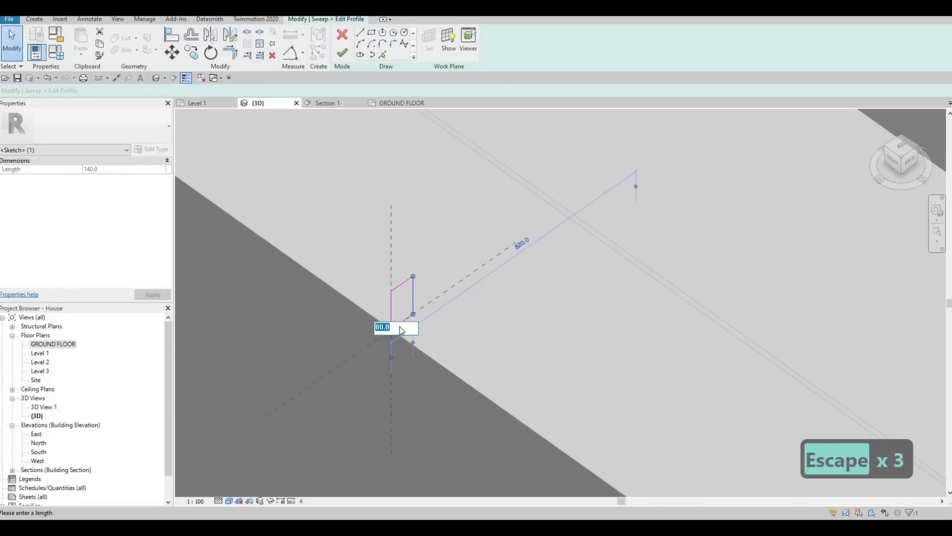
type("50")
key("Return")
key("Escape")
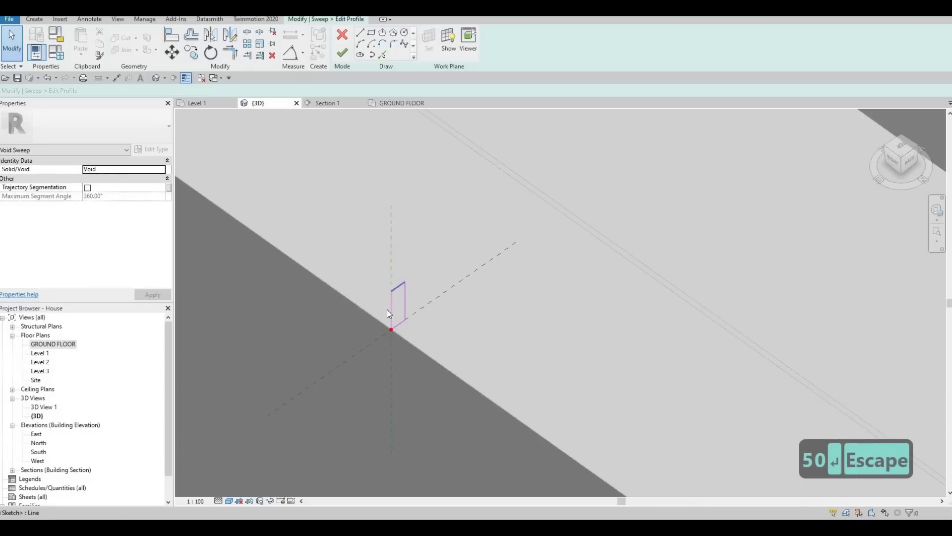
left_click(388, 312)
left_click(373, 318)
type("100")
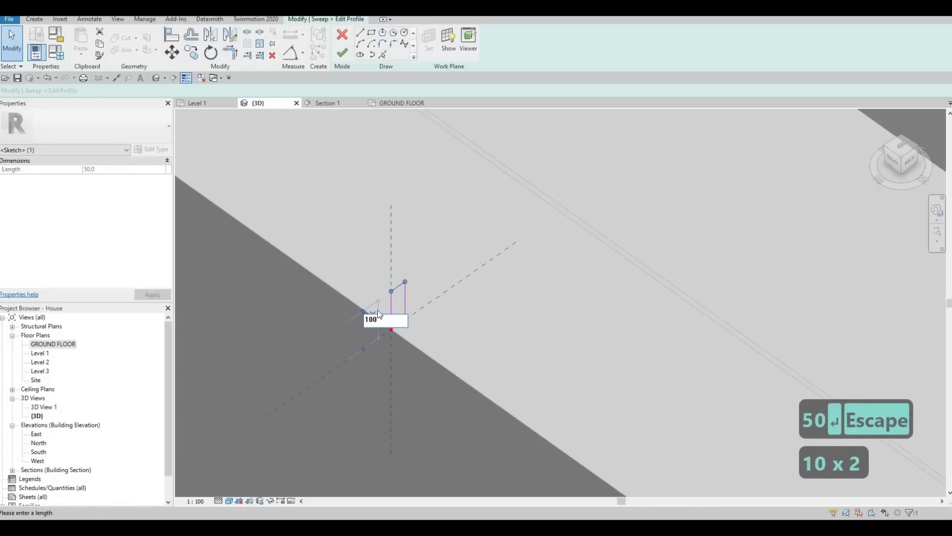
key("Return")
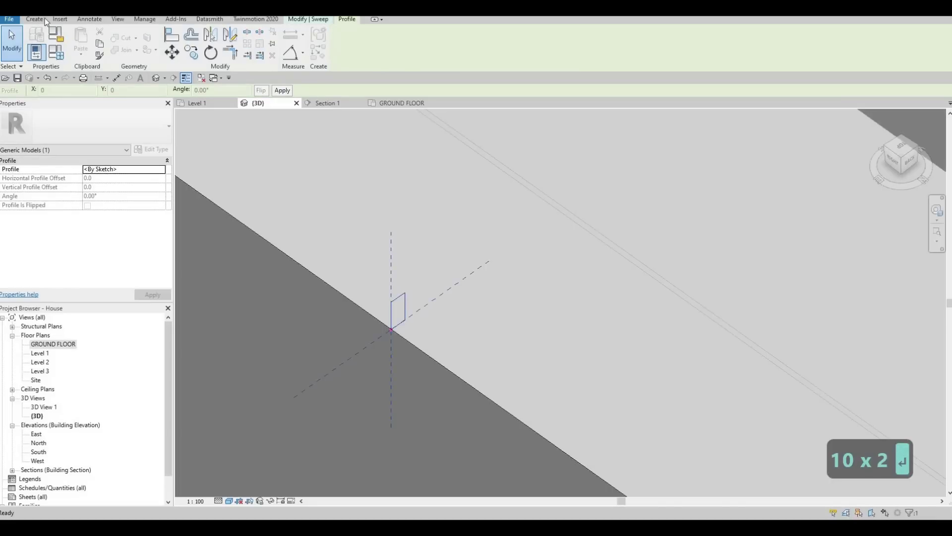
Finish the void sweep and cut it out of the wooden base to form the toe-kick recess
left_click(347, 21)
left_click(318, 21)
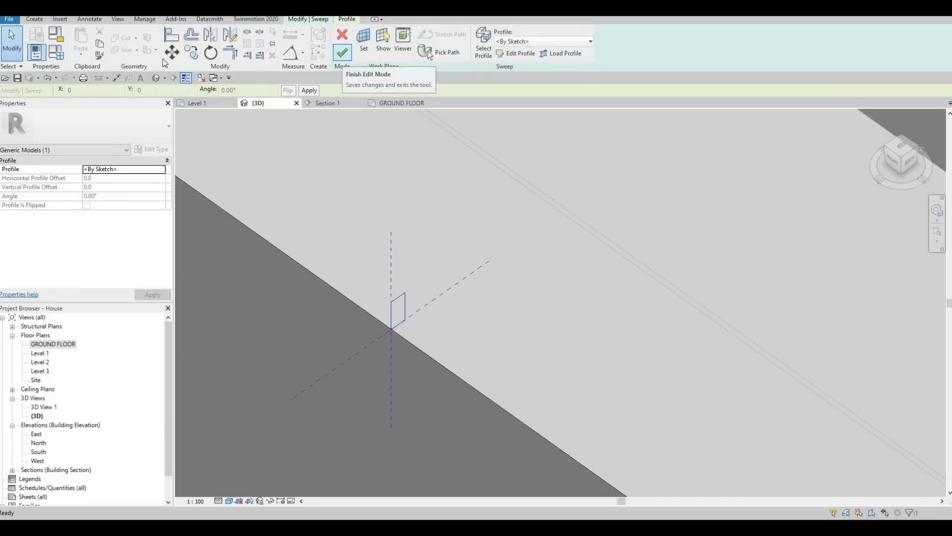
left_click(341, 54)
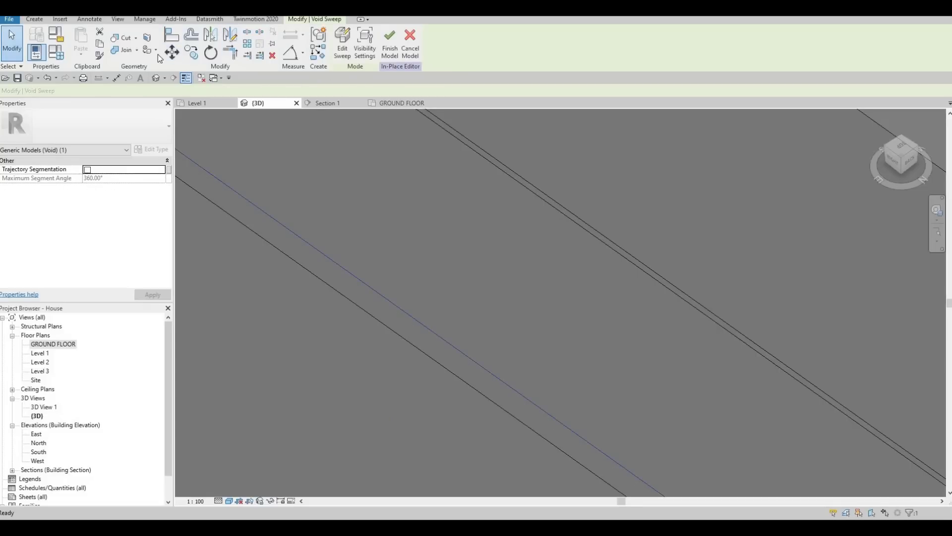
left_click(431, 319)
scroll(432, 318, "down", 4)
left_click(436, 305)
Check the recess along the counter's front and finish the in-place model
middle_click_drag(437, 305, 530, 273, "shift")
middle_click_drag(645, 281, 601, 345, "shift")
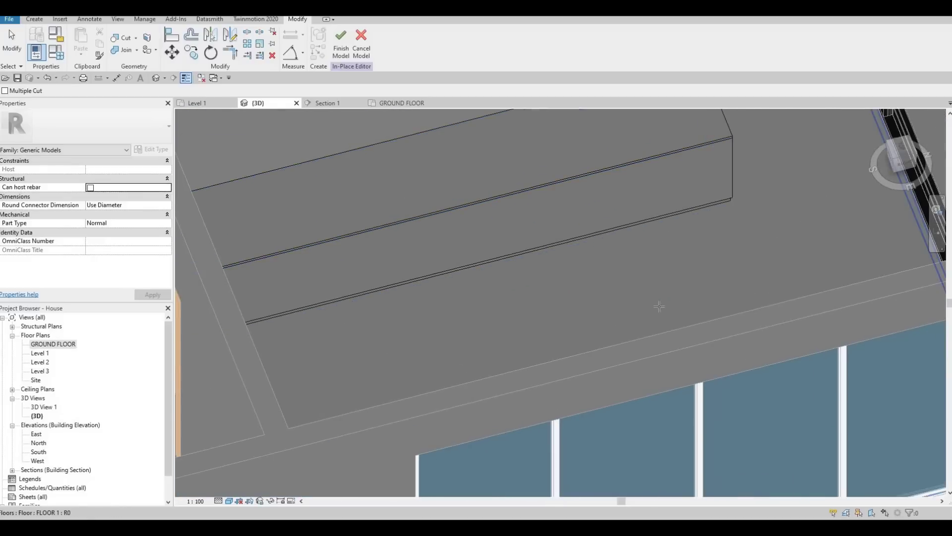
scroll(659, 306, "down", 2)
middle_click_drag(659, 306, 595, 360)
middle_click_drag(632, 285, 615, 284, "shift")
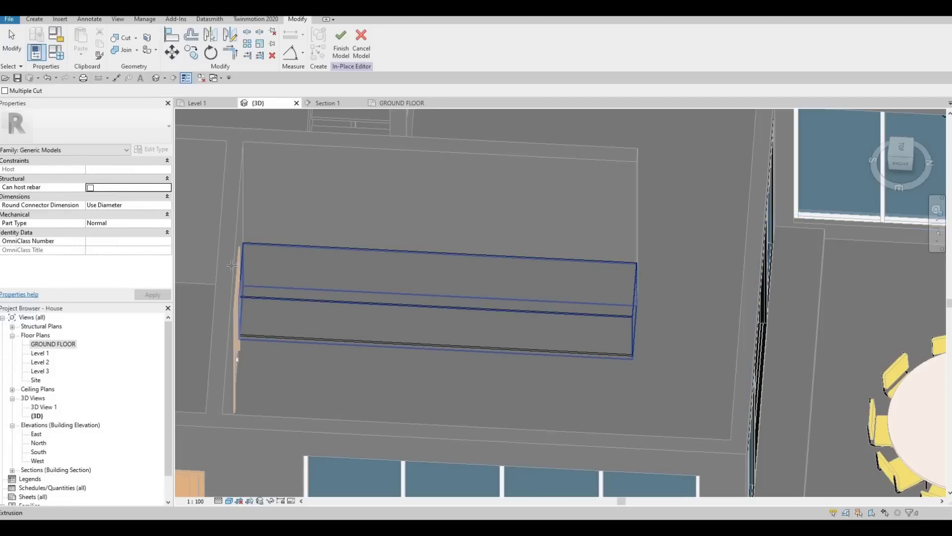
left_click(340, 52)
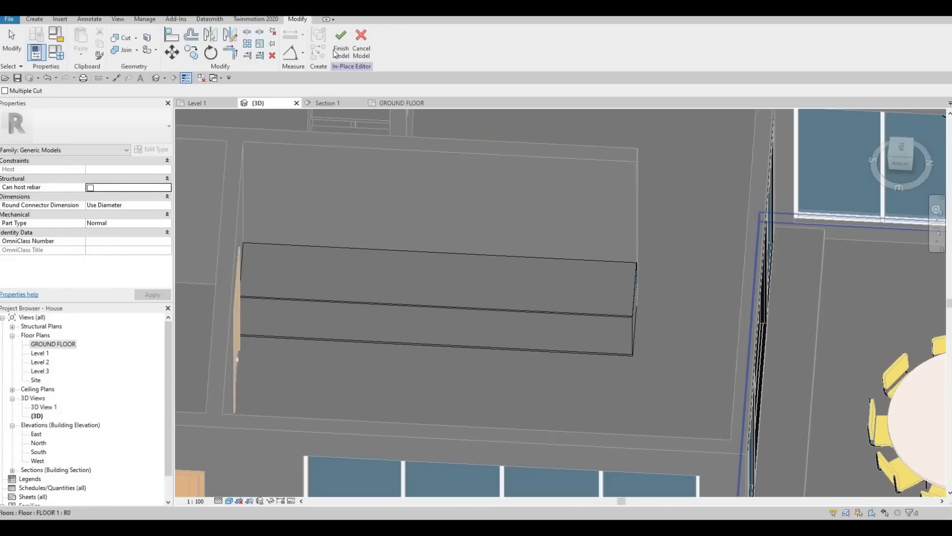
In the Level 1 plan, draw an INTERIOR WALL 1 segment about 860 mm long across the counter's free end, starting on grid 4
double_click(39, 353)
middle_click_drag(446, 410, 392, 514)
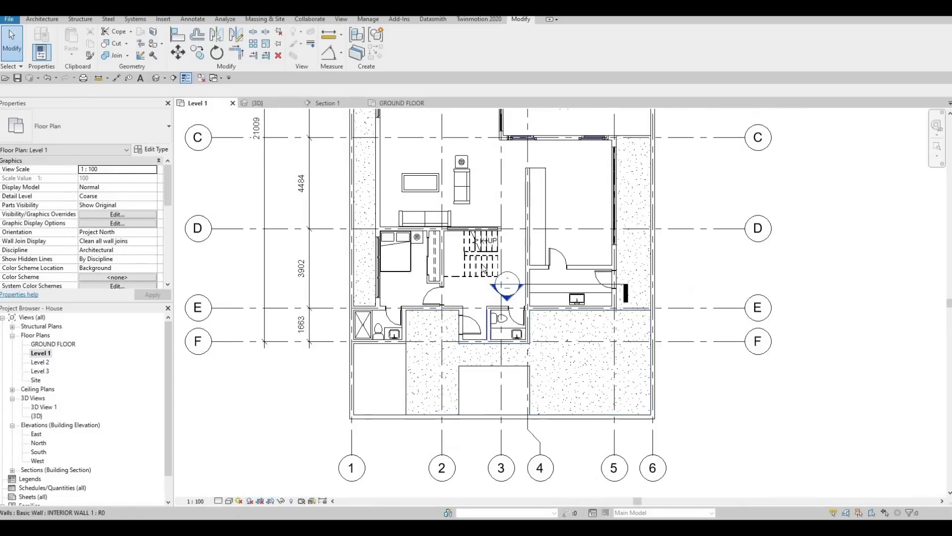
middle_click_drag(527, 159, 482, 238)
scroll(484, 268, "up", 3)
left_click(484, 268)
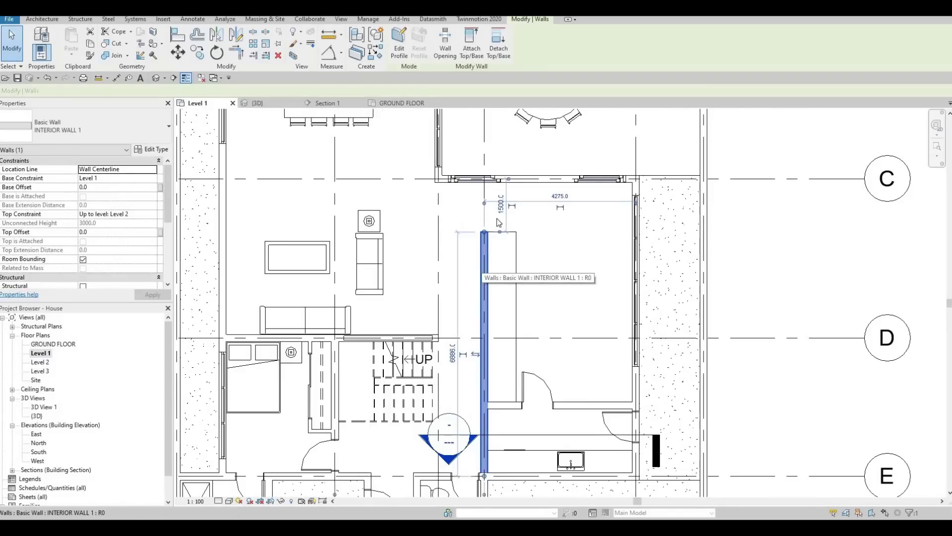
key("c")
key("s")
scroll(484, 232, "up", 5)
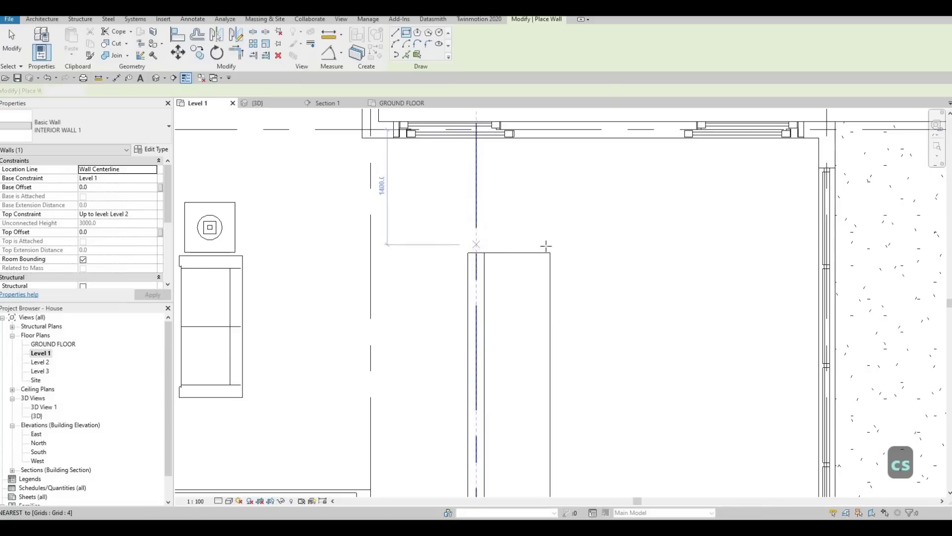
left_click(476, 243)
left_click(546, 243)
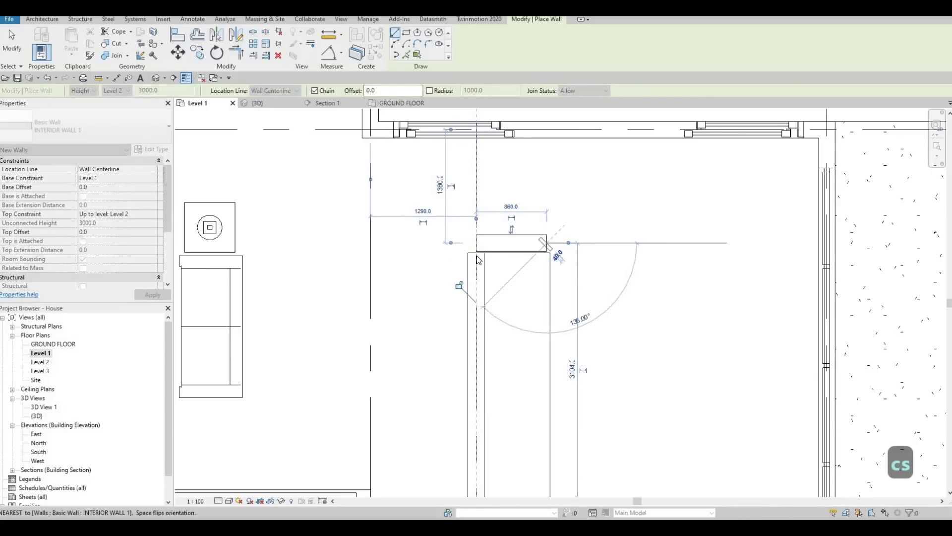
key("Escape")
key("Escape")
scroll(477, 255, "up", 2)
key("Escape")
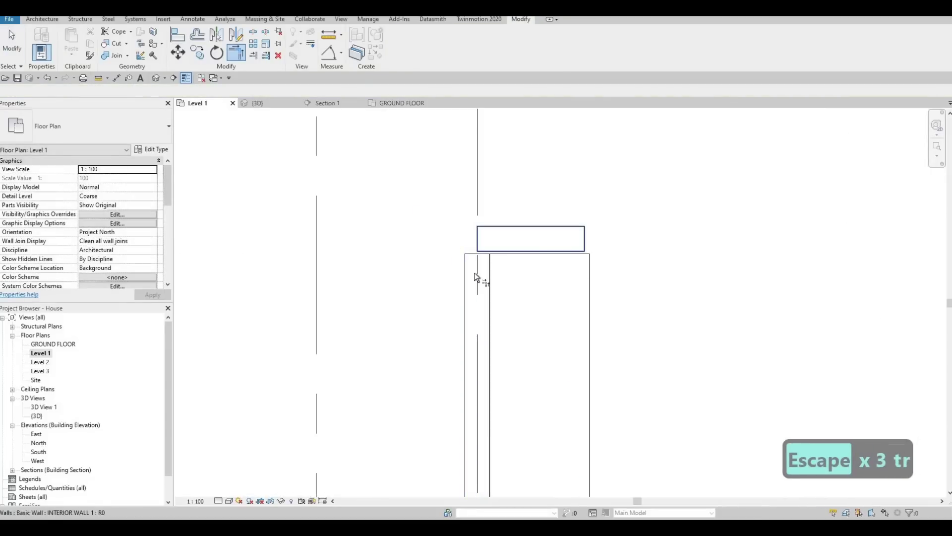
Trim the new short wall and the long interior wall to meet in a corner
left_click(475, 273)
key("Escape")
scroll(510, 275, "up", 2)
key("Escape")
key("Escape")
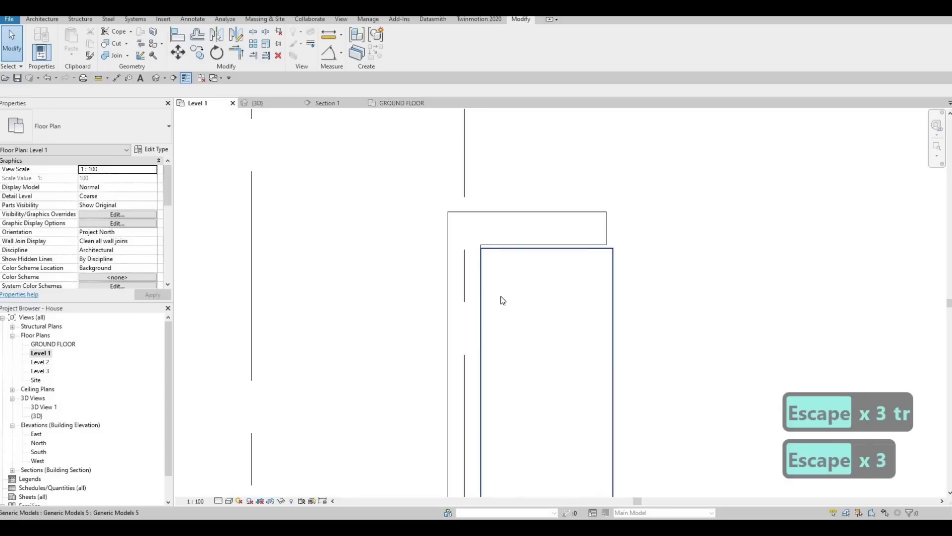
Align the short wall's inner face to the counter's end and its free end to the counter's front edge
key("a")
key("l")
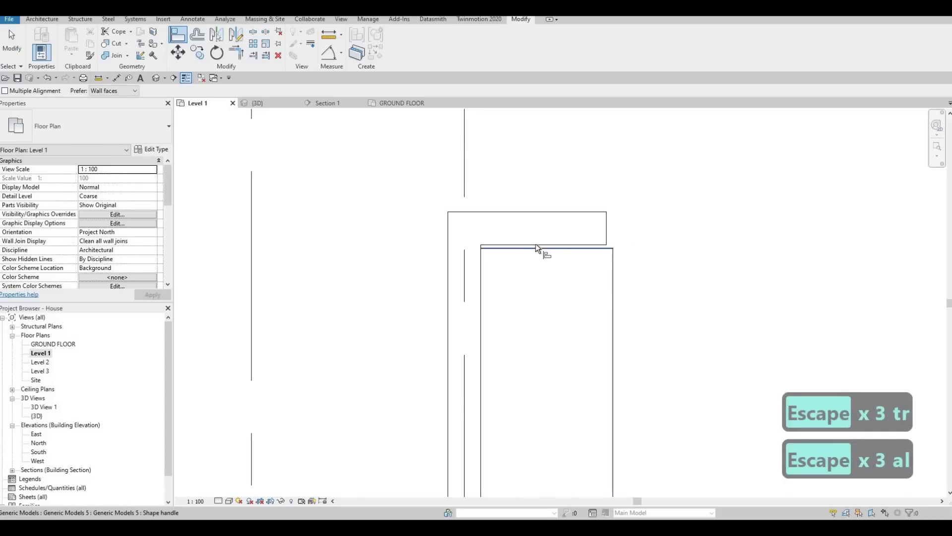
left_click(535, 247)
left_click(536, 244)
left_click(613, 260)
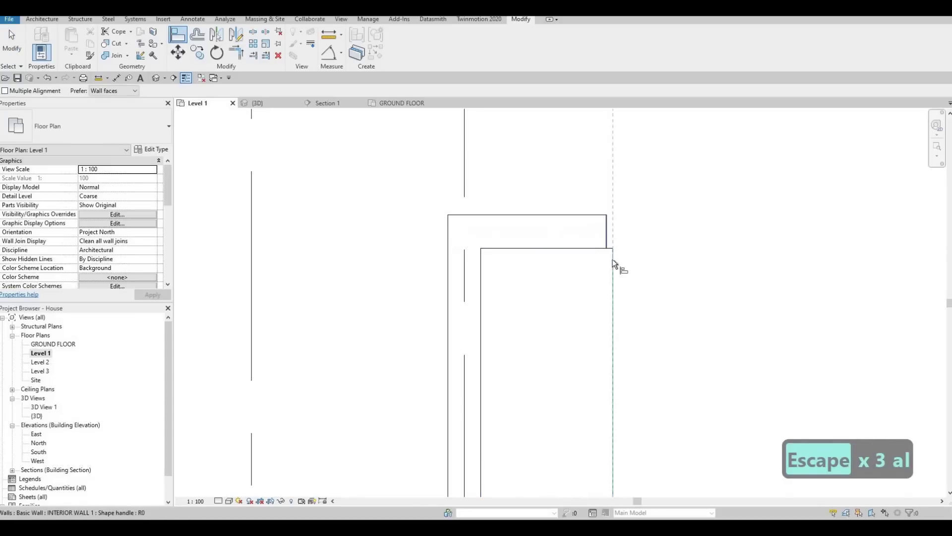
left_click(606, 235)
scroll(462, 236, "down", 2)
middle_click_drag(463, 236, 385, 202)
key("Escape")
key("Escape")
Examine the counter's recess and end wall in the {3D} view and return to the Level 1 plan
left_click(269, 105)
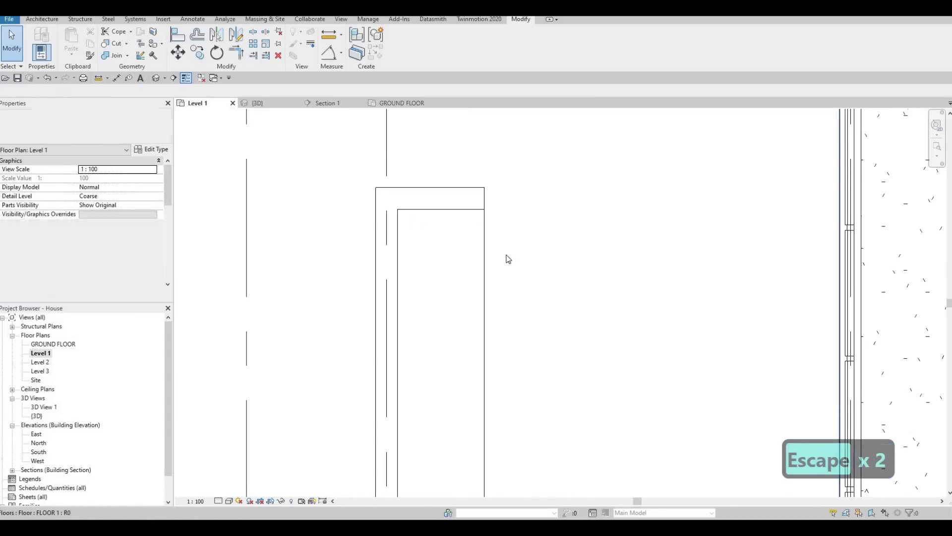
middle_click_drag(594, 283, 529, 304, "shift")
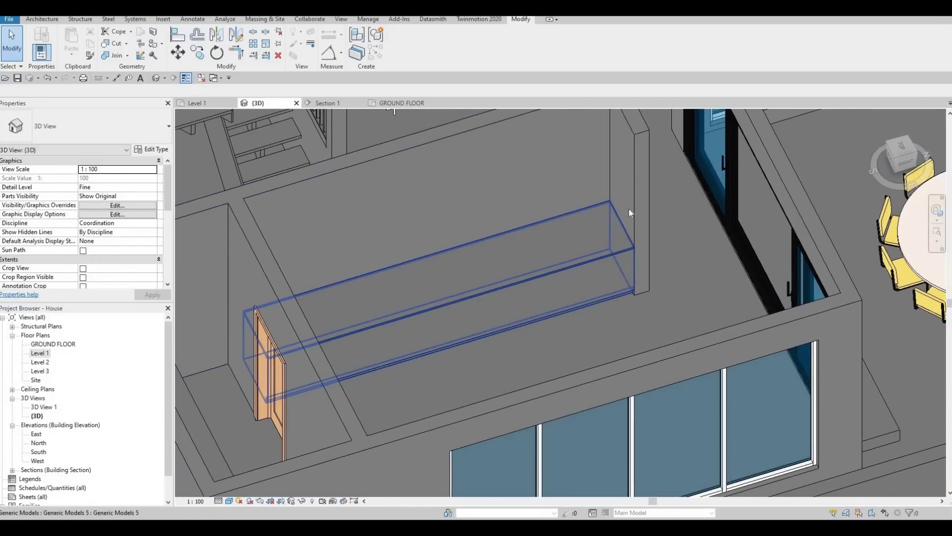
scroll(628, 210, "up", 5)
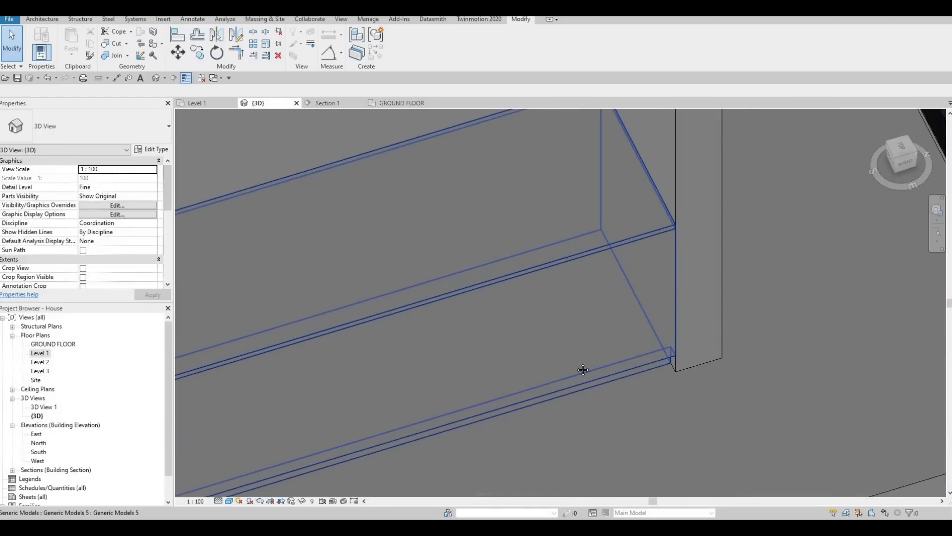
key("Escape")
key("Escape")
scroll(653, 353, "down", 2)
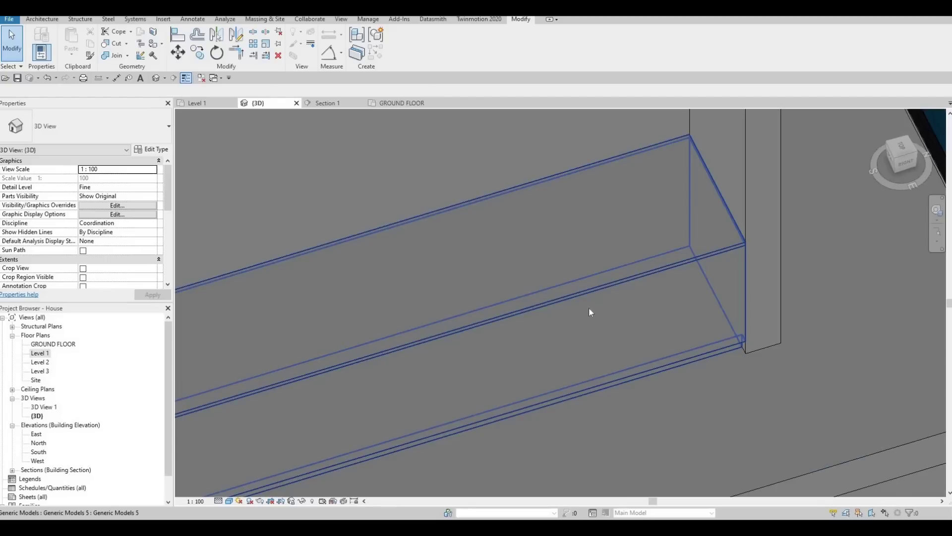
double_click(44, 354)
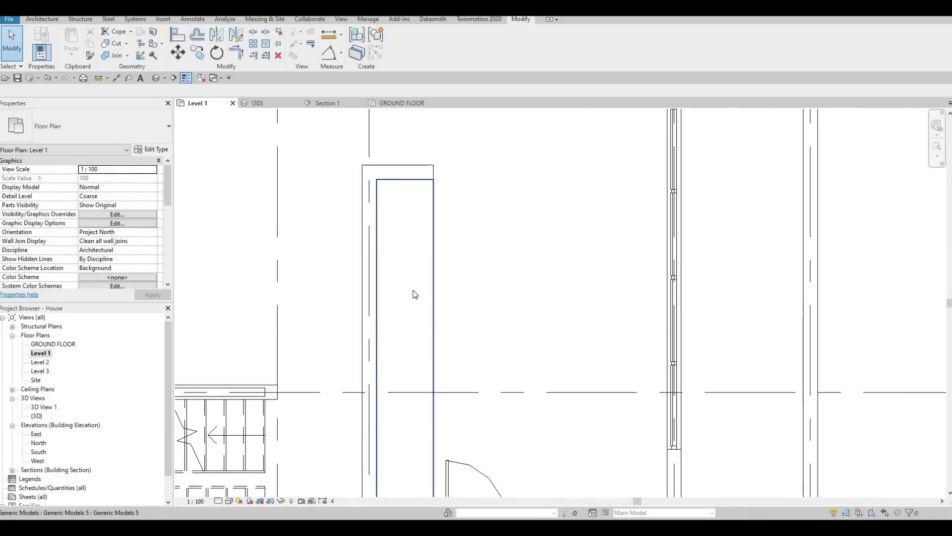
scroll(415, 295, "down", 2)
left_click(415, 295)
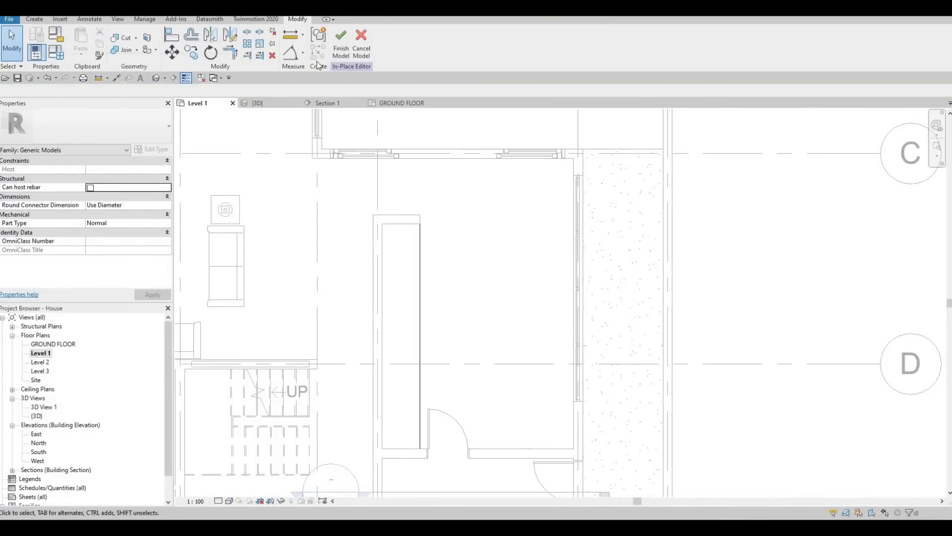
left_click(361, 45)
key("Escape")
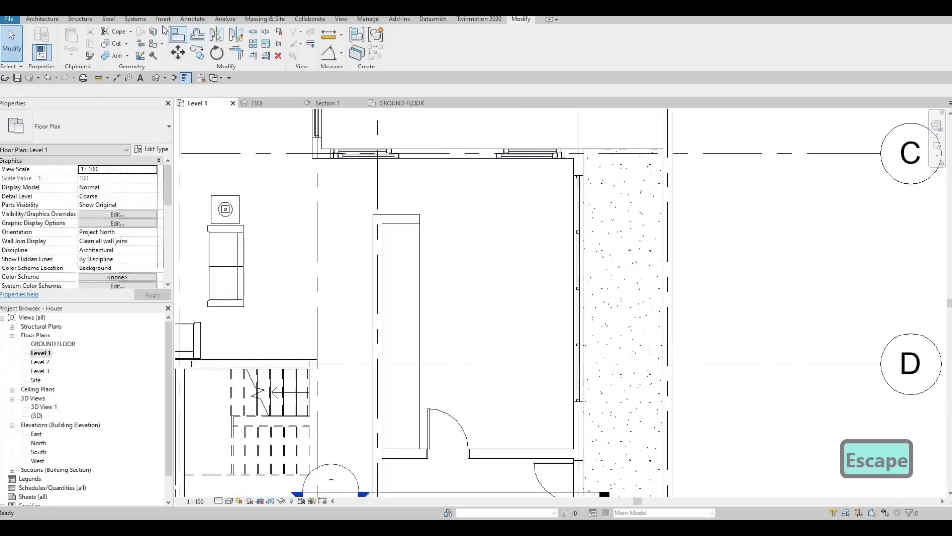
Start loading a family and browse the metric library to Plumbing > Architectural > Fixtures > Sinks
left_click(165, 21)
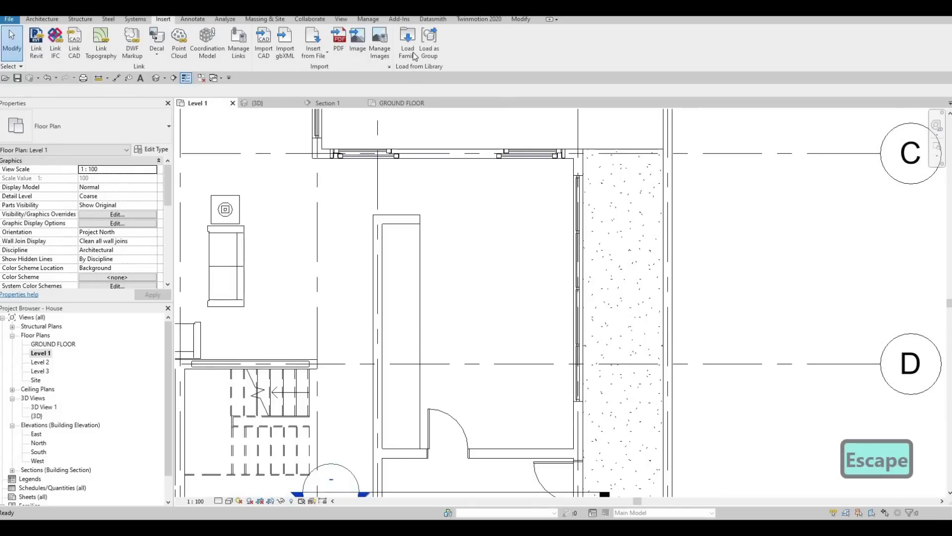
left_click(415, 56)
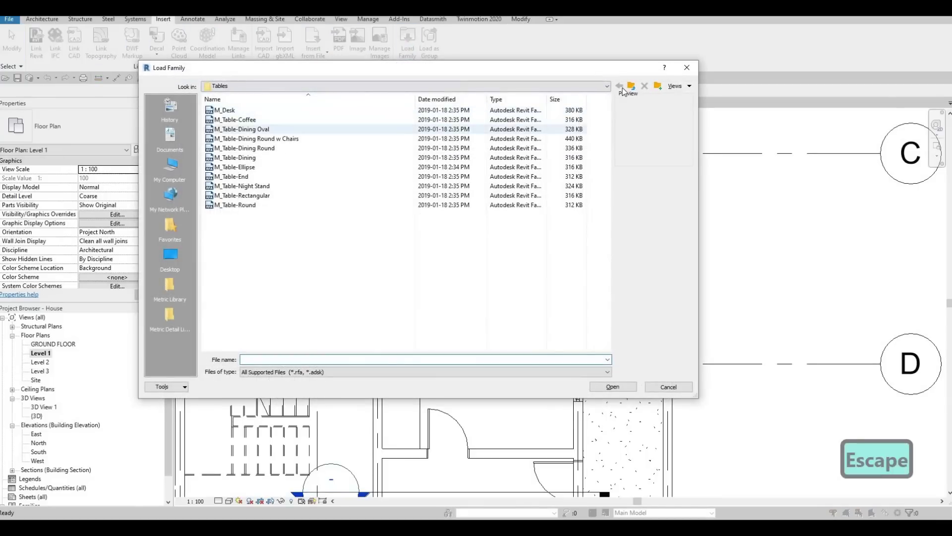
left_click(631, 86)
left_click(632, 86)
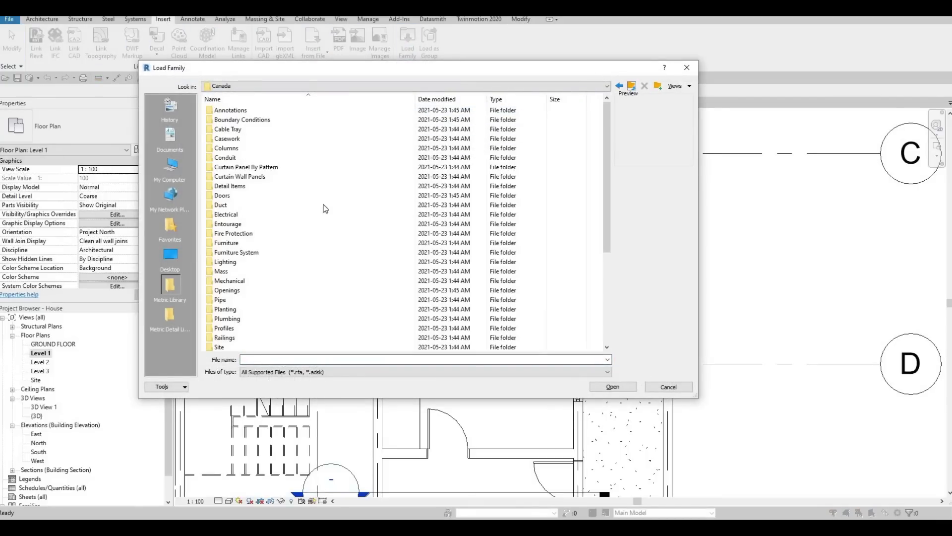
scroll(301, 229, "down", 2)
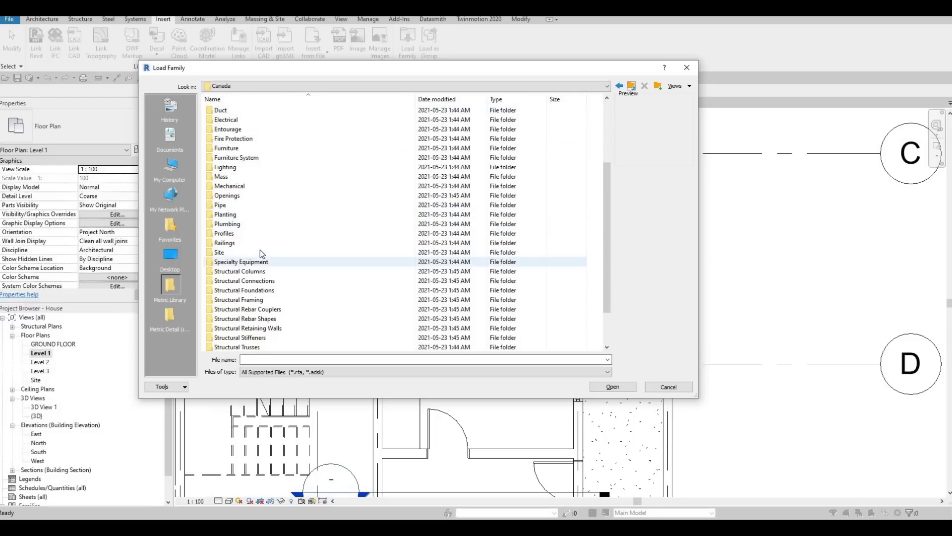
left_click(236, 225)
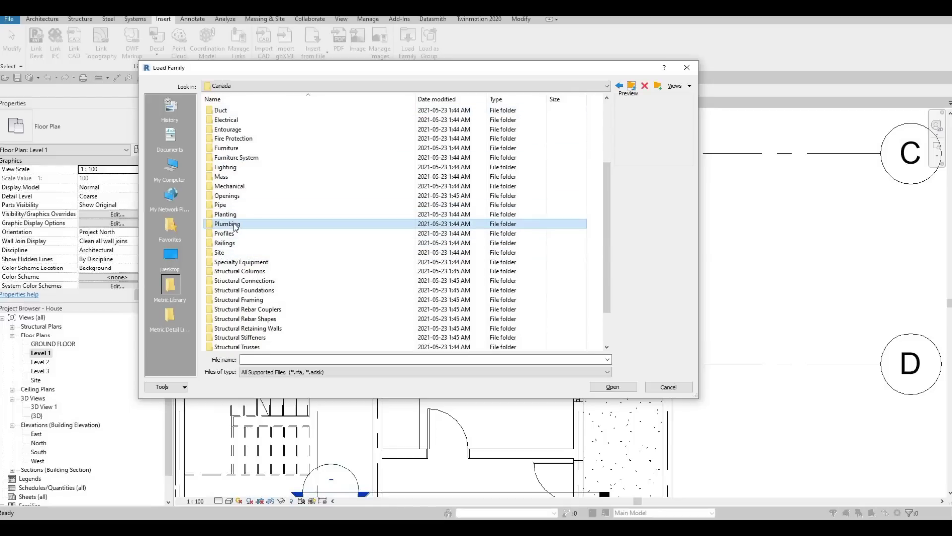
double_click(228, 224)
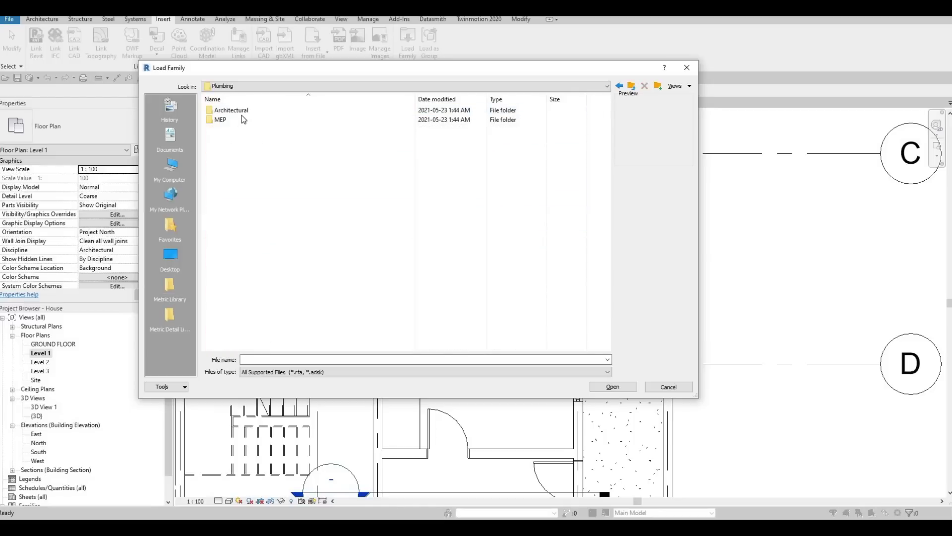
double_click(240, 112)
left_click(224, 120)
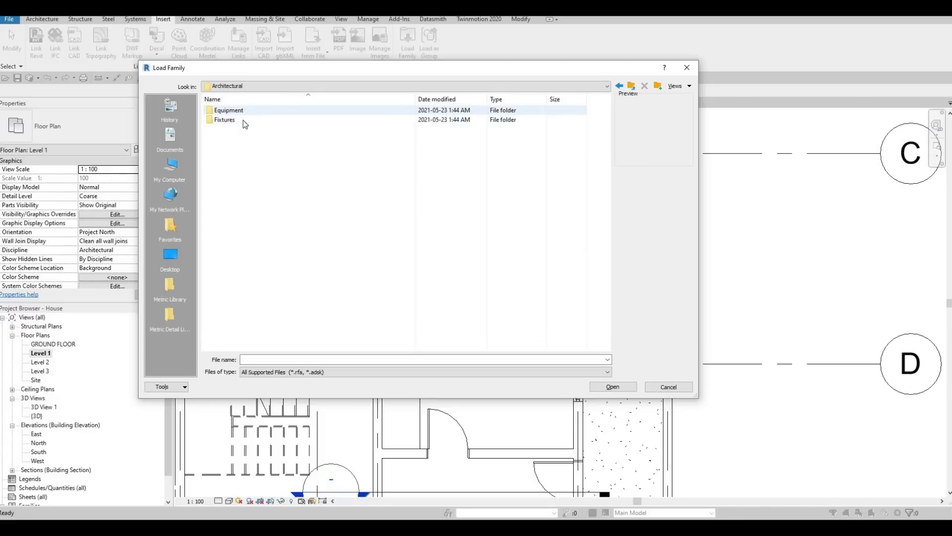
double_click(251, 120)
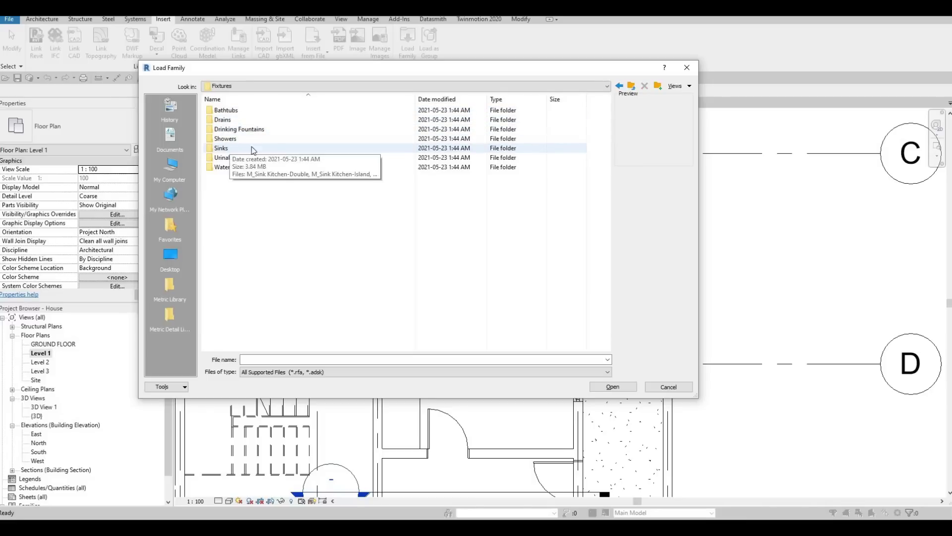
double_click(272, 143)
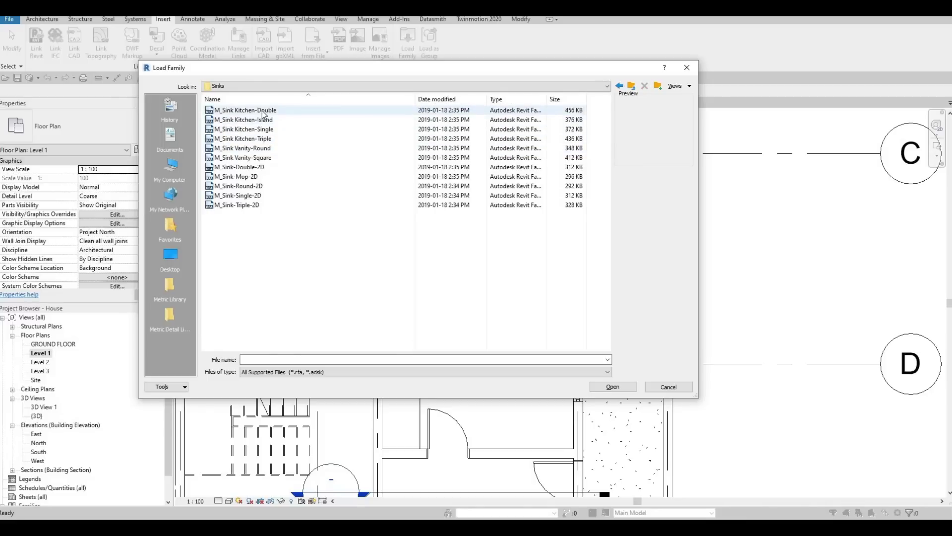
Preview the kitchen sink families and load M_Sink Kitchen-Triple into the project
left_click(262, 111)
key("Down")
key("Down")
key("Down")
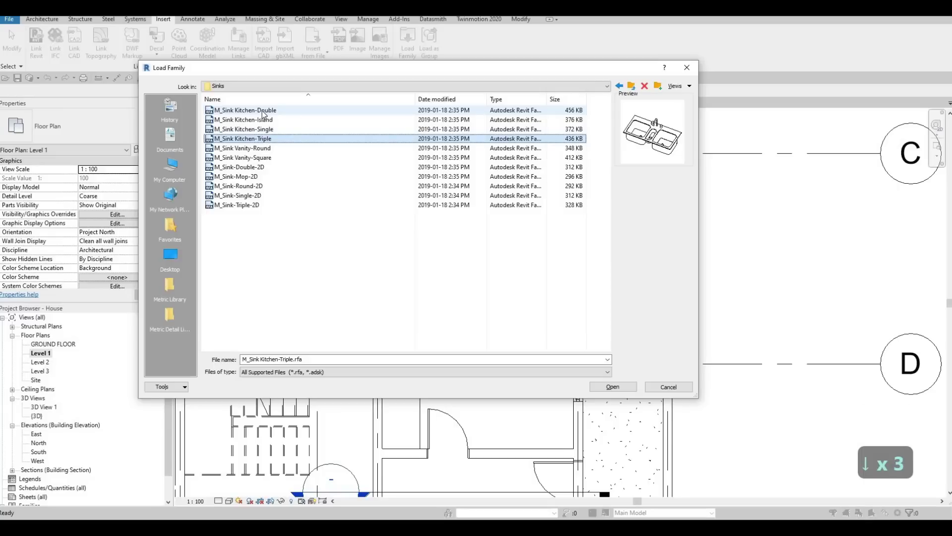
key("Down")
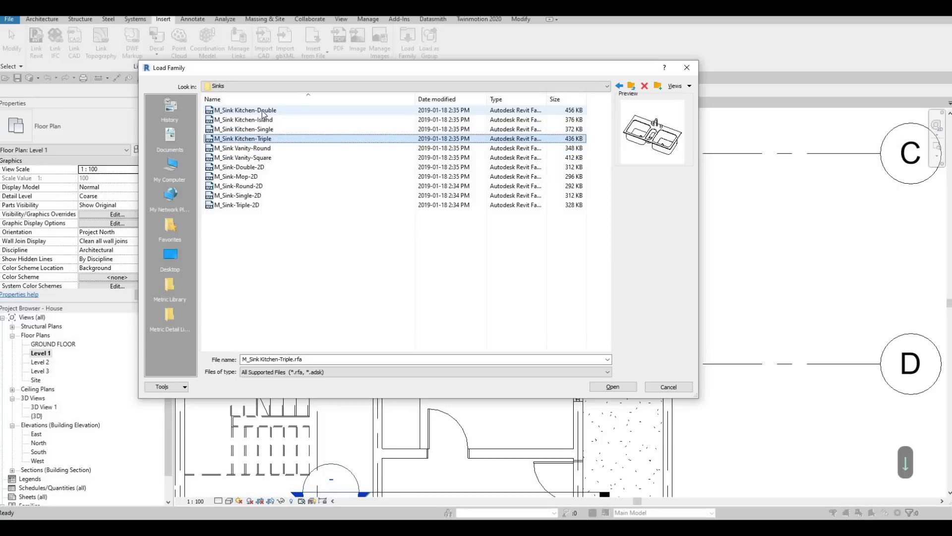
left_click(616, 388)
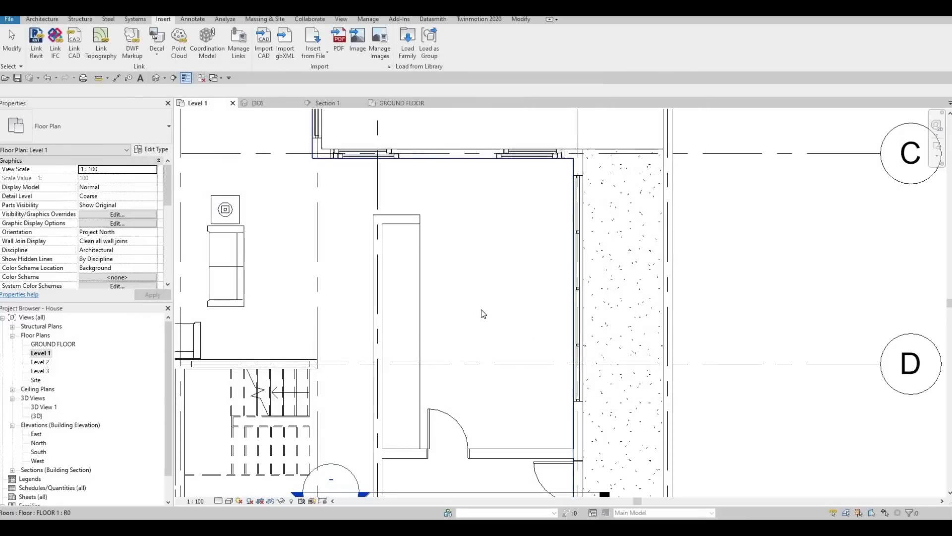
Place the 1100 x 535mm M_Sink Kitchen-Triple on the counter, rotated lengthwise, about 1200 mm from the short end wall
key("c")
key("m")
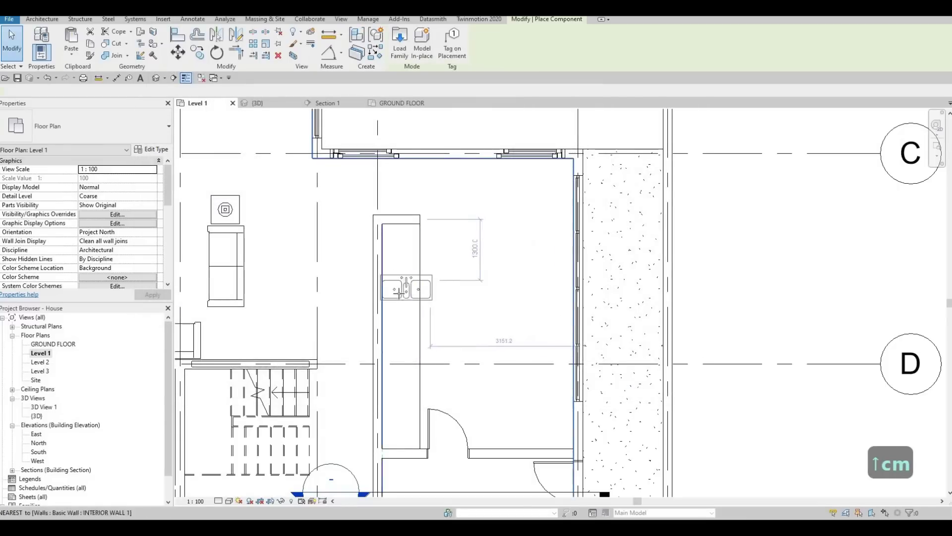
key("space")
scroll(404, 312, "up", 3)
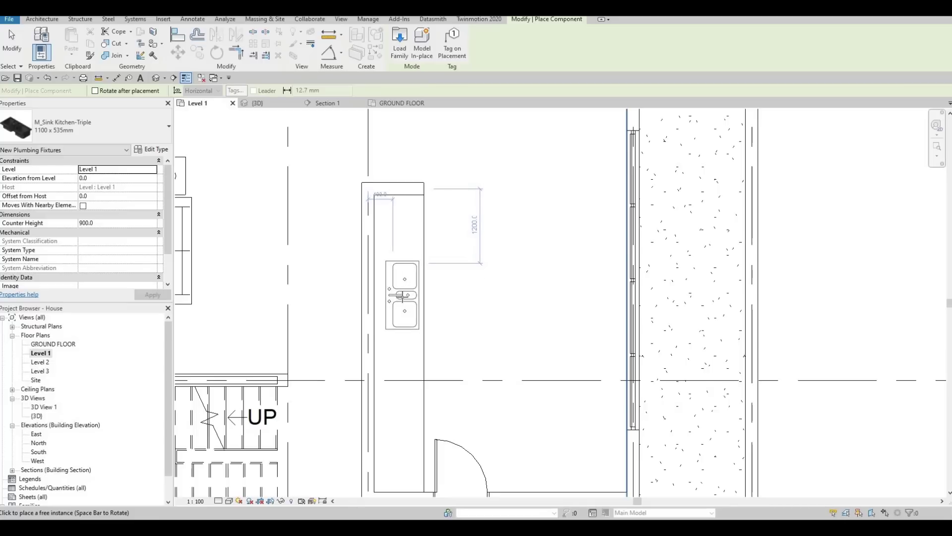
left_click(407, 382)
key("Escape")
key("Escape")
key("Escape")
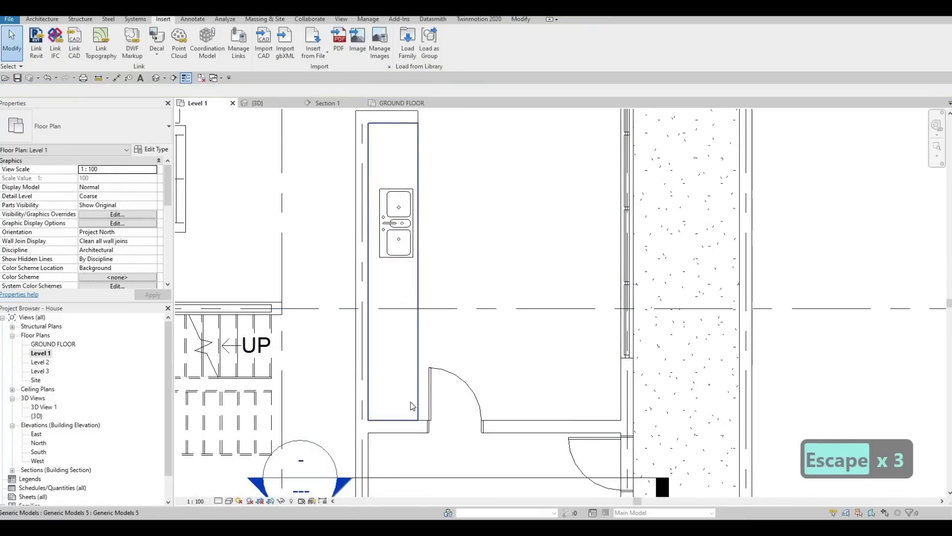
middle_click_drag(405, 300, 409, 372)
key("Escape")
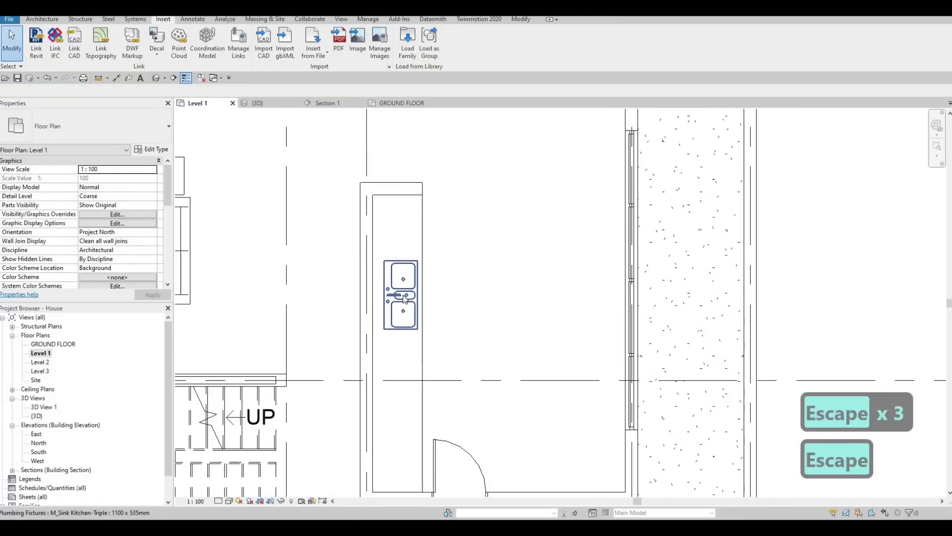
Nudge the sink along the counter away from the short end wall and slightly closer to the long wall behind it
left_click(402, 295)
key("Down")
key("Down")
key("Down")
key("Down")
key("Down")
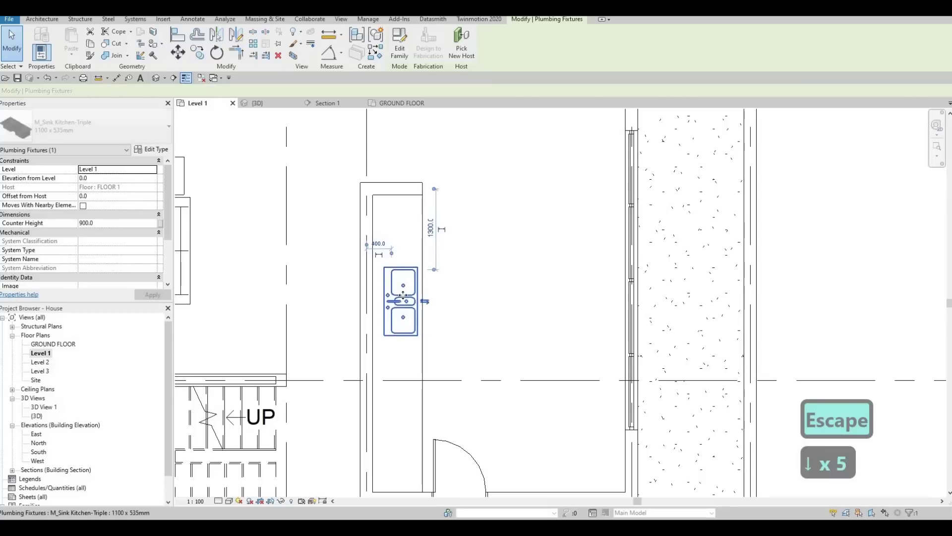
key("Return")
key("Down")
key("Down")
key("Left")
key("Down")
key("Down")
key("Down")
key("Down")
key("Down")
key("Down")
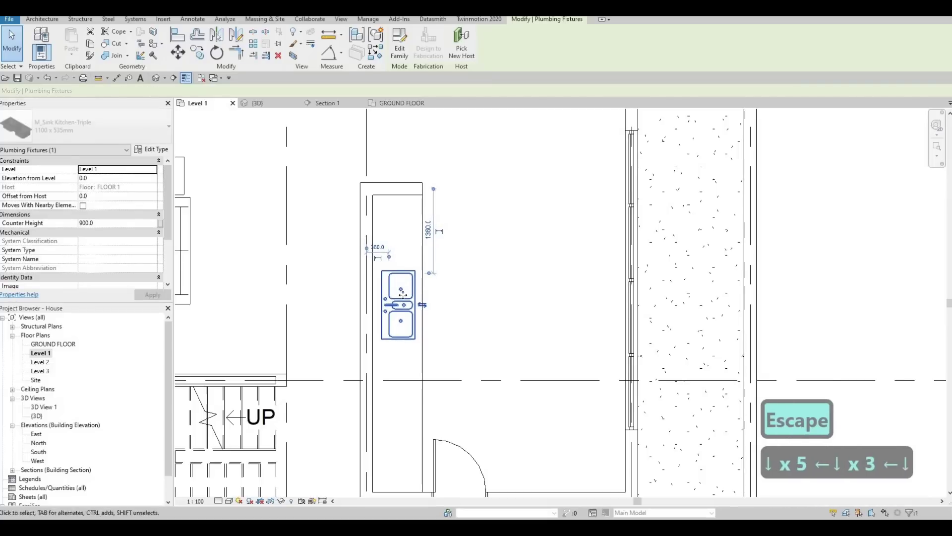
key("Escape")
key("Escape")
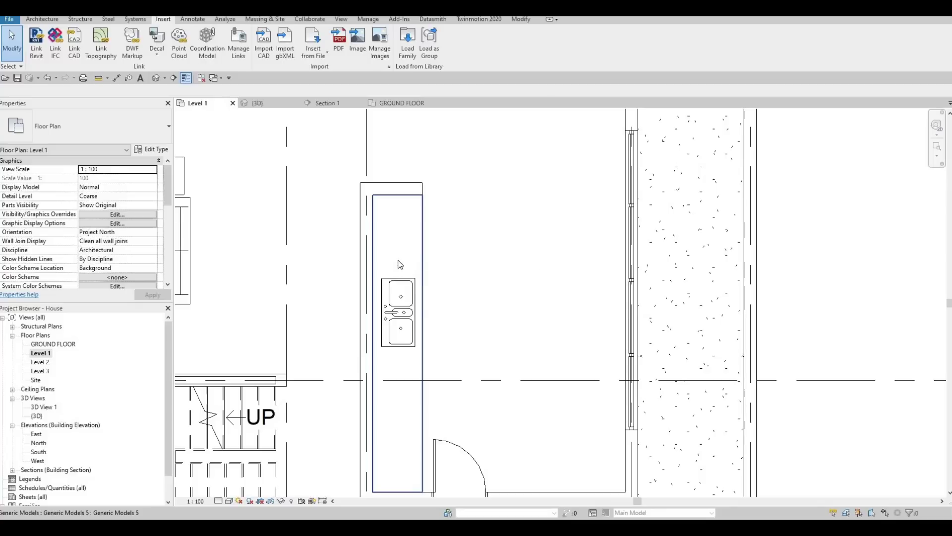
Shorten the counter's base and countertop at the short end wall, leaving an open gap between that wall and the sink
left_click(403, 199)
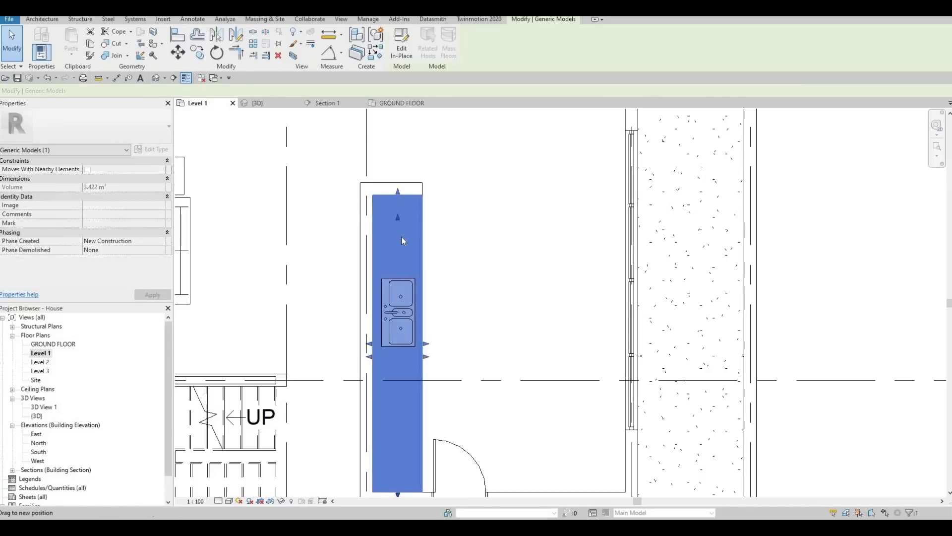
key("Escape")
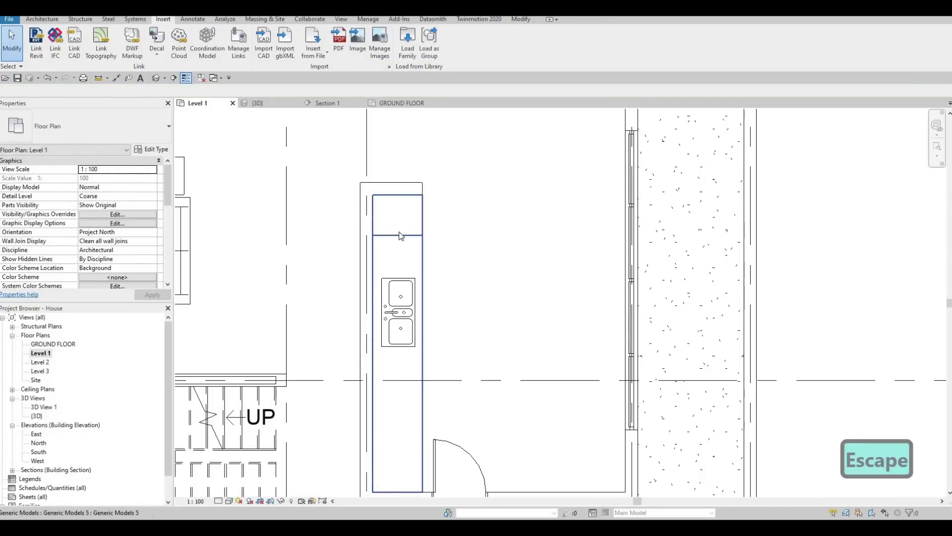
left_click(397, 248)
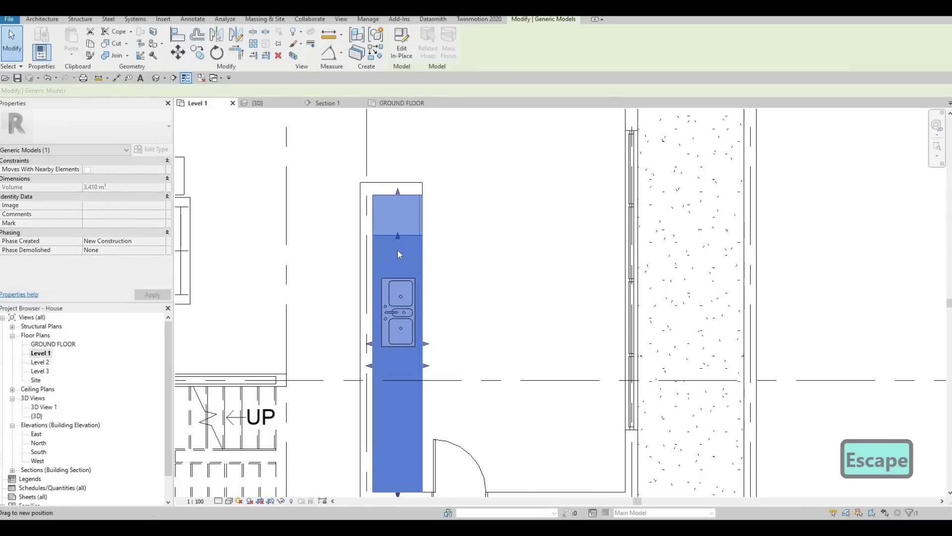
mouse_move(403, 248)
left_mouse_down()
mouse_move(384, 251)
mouse_move(392, 249)
left_mouse_up()
key("Escape")
key("Escape")
left_click(399, 212)
scroll(423, 246, "up", 6)
key("Escape")
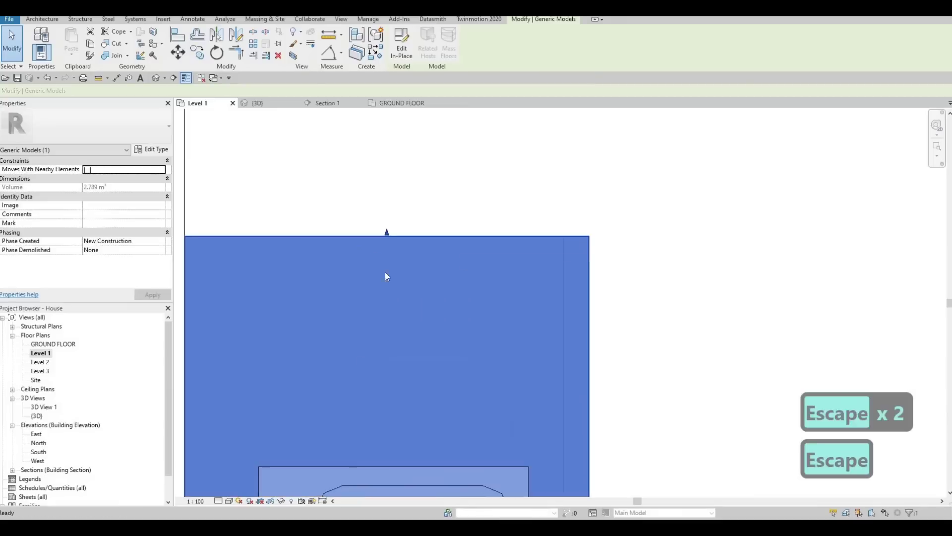
scroll(442, 282, "down", 6)
key("Escape")
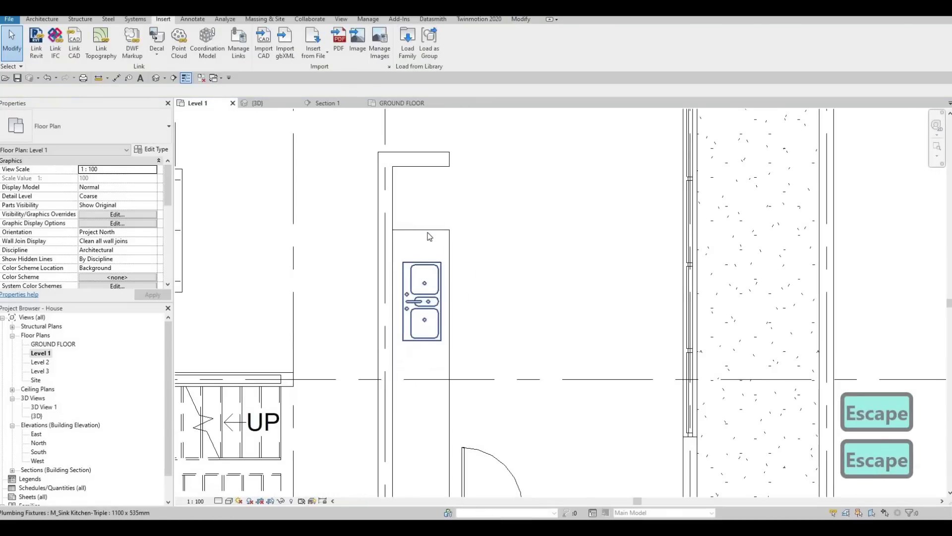
Pull both counter bodies' free ends slightly closer to the sink to widen the gap at the short wall
left_click(425, 235)
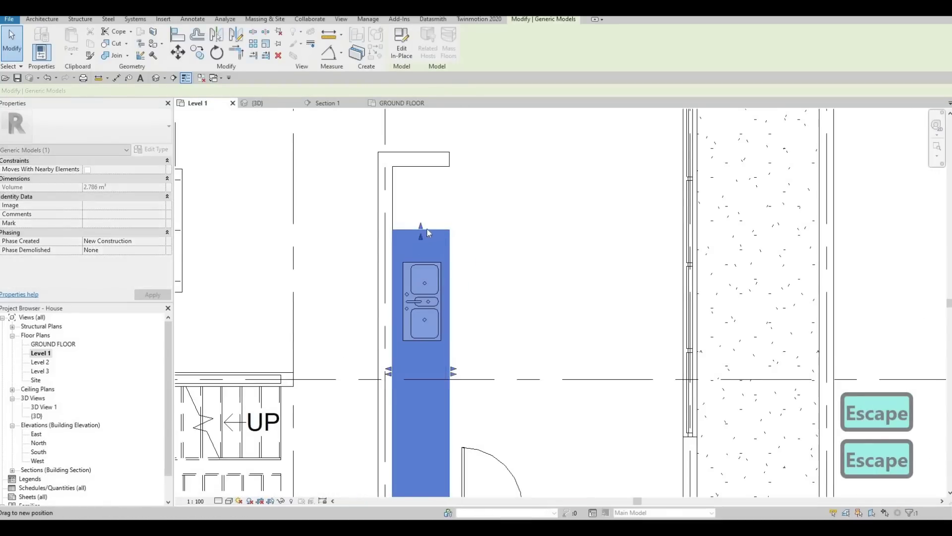
key("Escape")
left_click(421, 239)
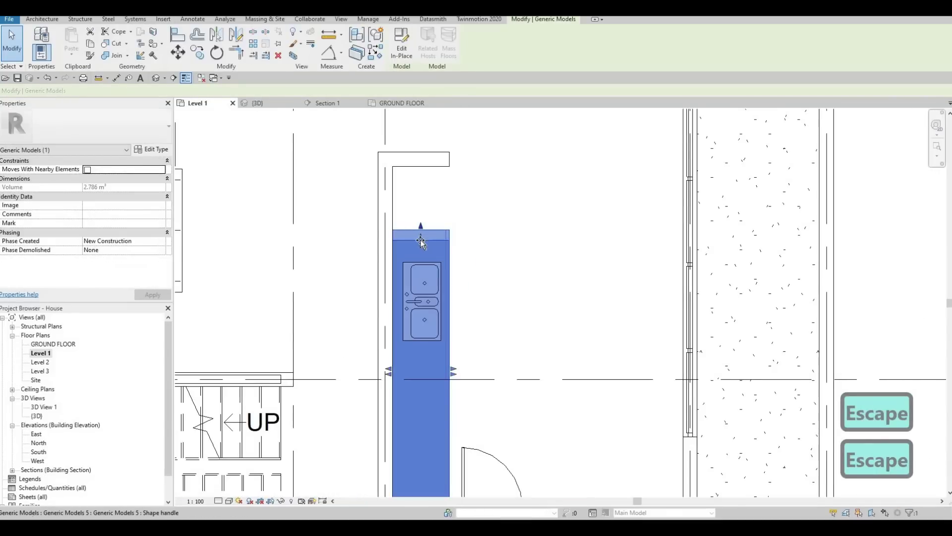
key("Escape")
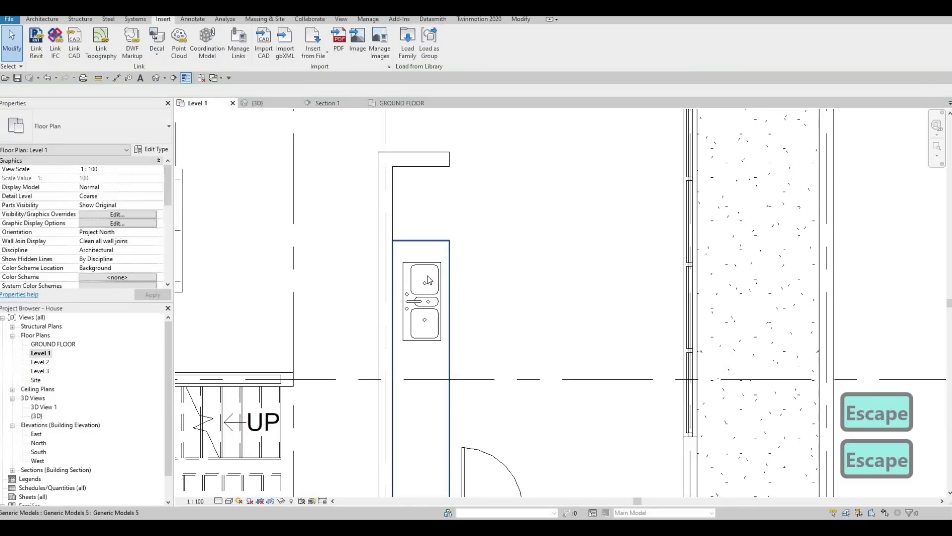
Nudge the sink farther along the shortened counter, away from its free end
middle_click_drag(430, 280, 435, 260)
scroll(430, 270, "down", 1)
key("Escape")
left_click(436, 261)
key("Down")
key("Down")
key("Down")
key("Down")
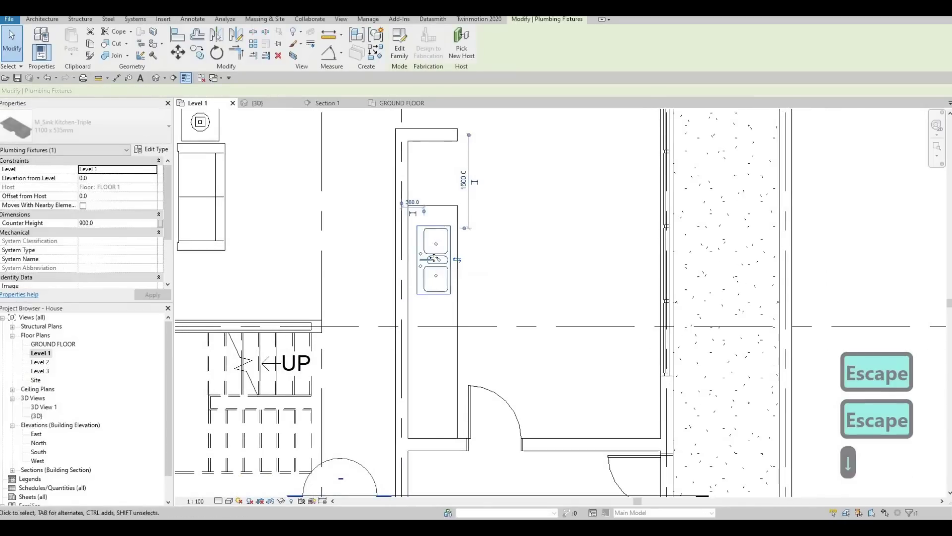
key("Down")
key("Down")
key("Escape")
key("Escape")
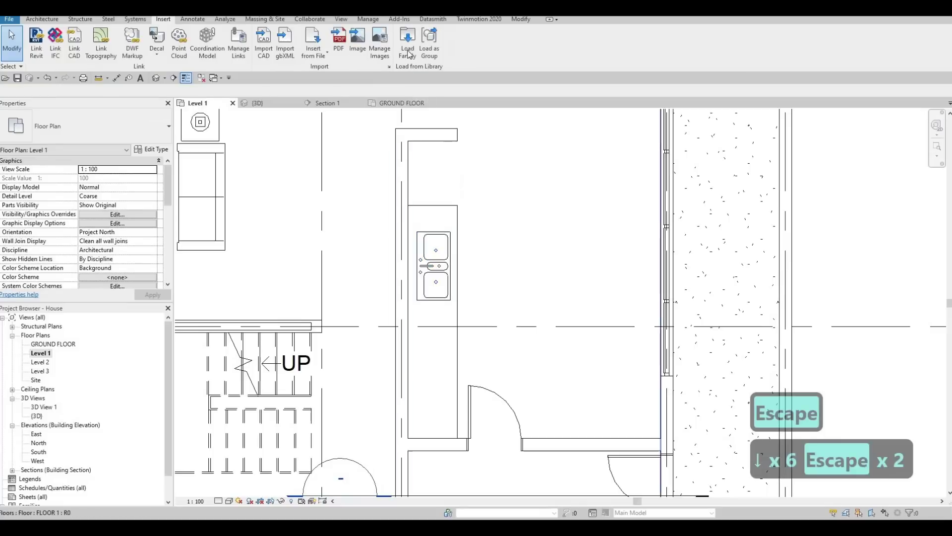
Browse the family library for loading to the High-End folder under Specialty Equipment, Domestic
left_click(407, 43)
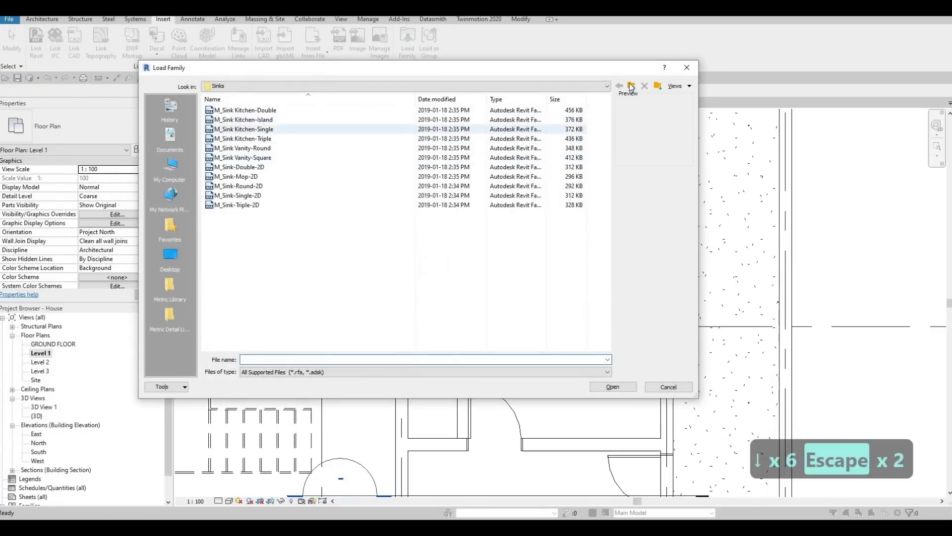
left_click(631, 86)
left_click(631, 86)
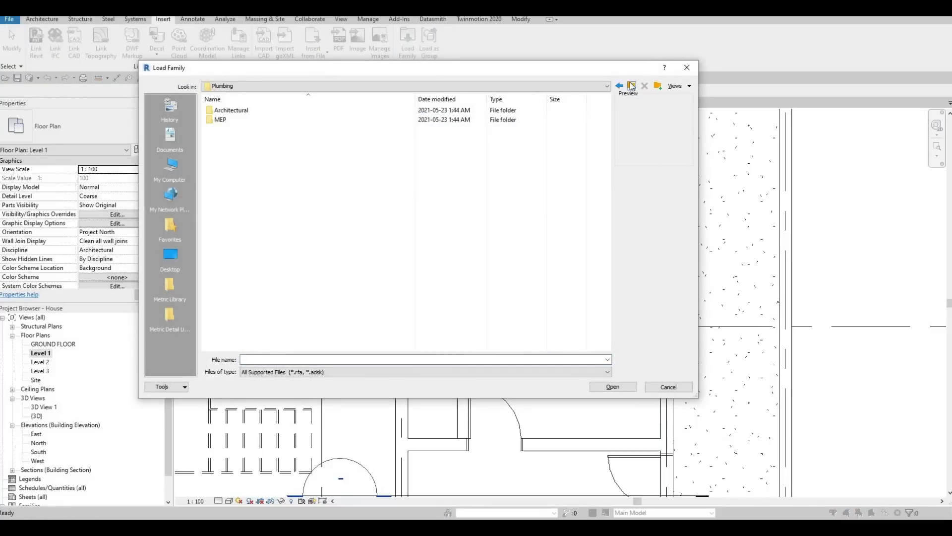
left_click(632, 86)
scroll(321, 276, "down", 5)
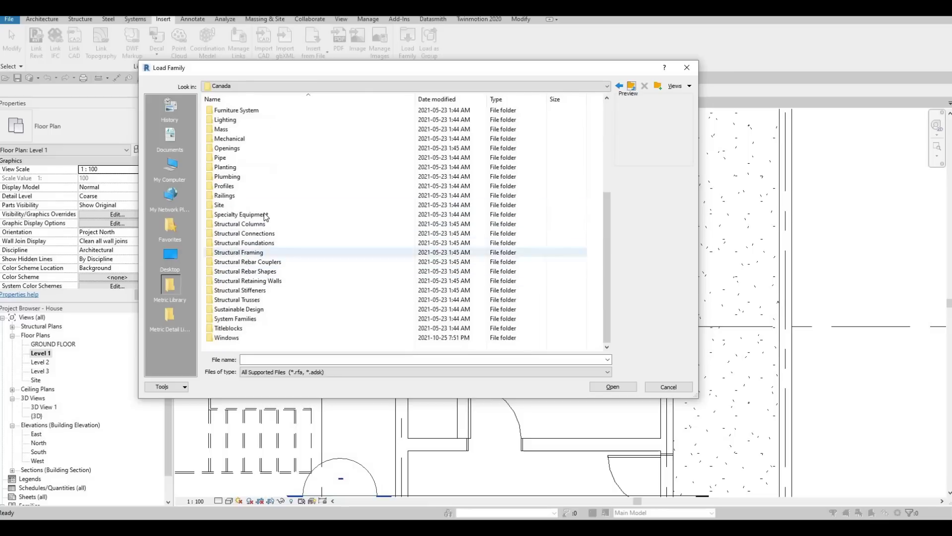
double_click(238, 214)
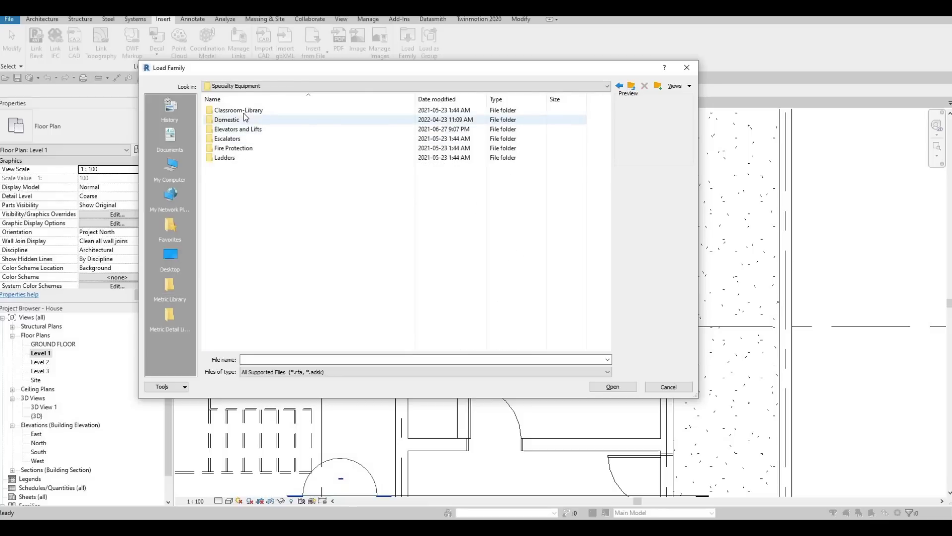
left_click(240, 110)
double_click(243, 120)
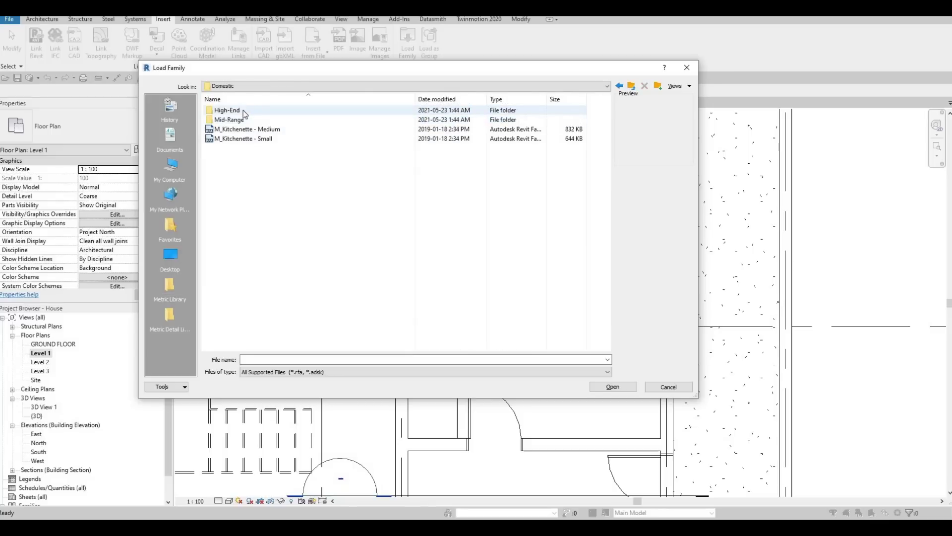
left_click(243, 110)
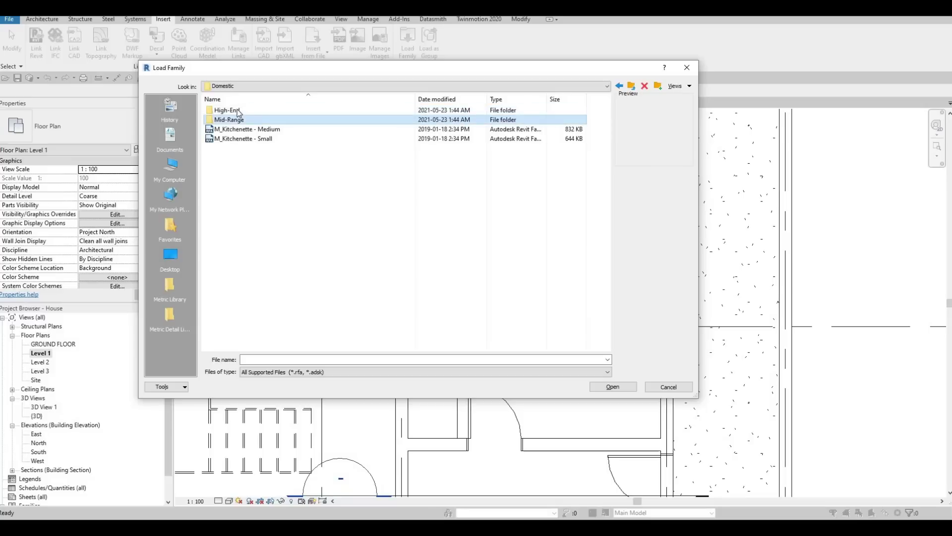
left_click(241, 129)
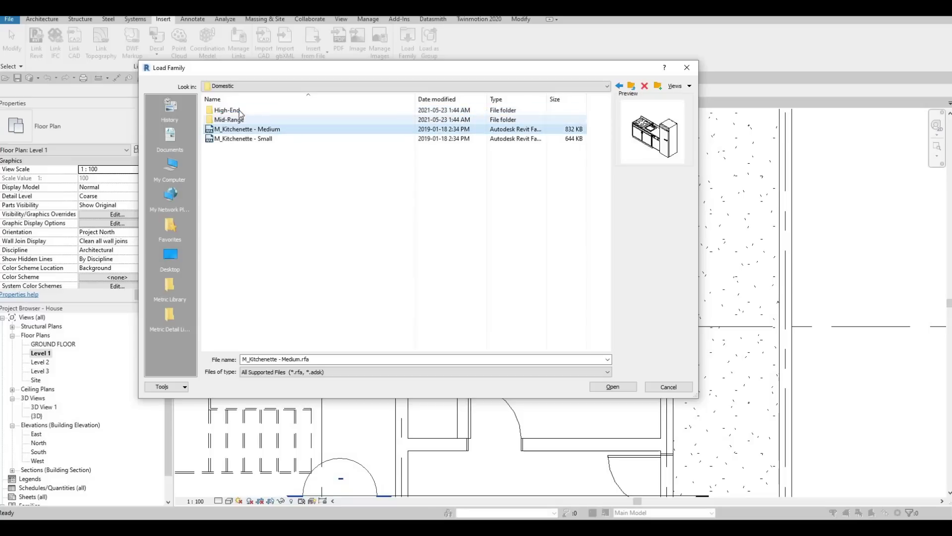
double_click(239, 111)
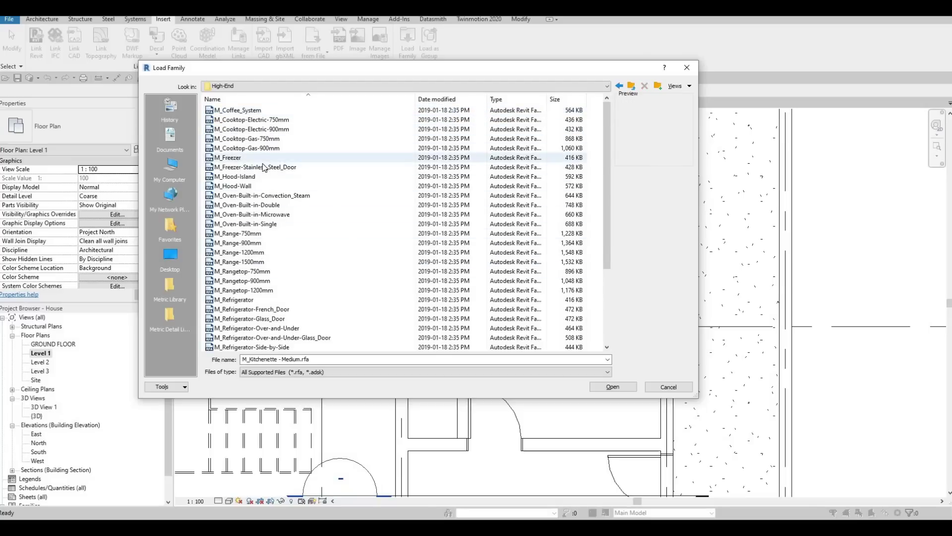
Preview the high-end appliance families and load M_Refrigerator-French_Door into the project
left_click(241, 157)
left_click(263, 167)
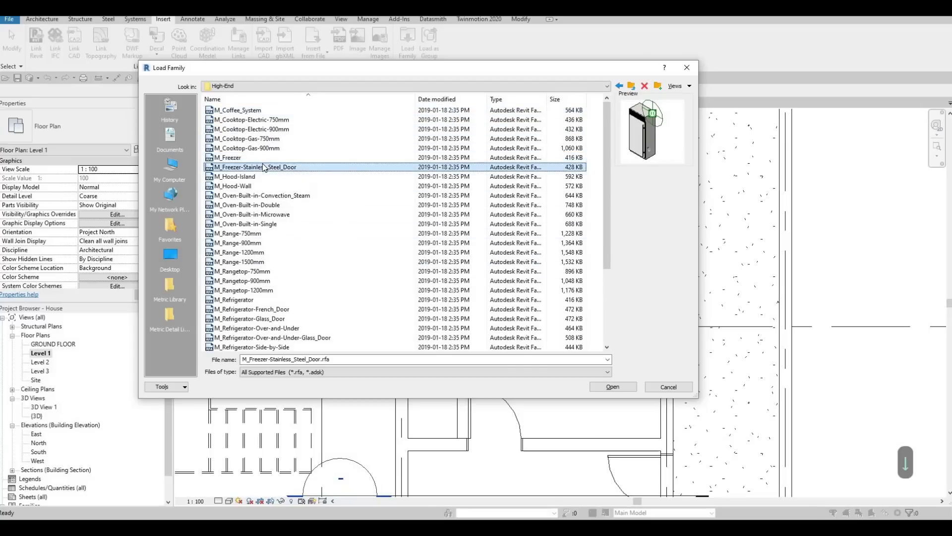
key("Down")
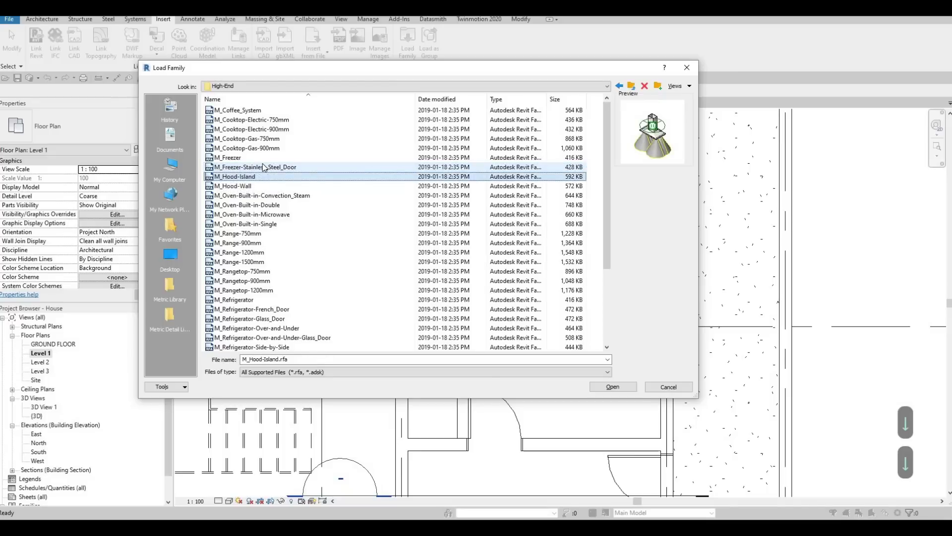
left_click(264, 167)
key("Down")
key("Down")
key("Down")
key("Down")
key("Down")
key("Down")
key("Down")
key("Down")
key("Down")
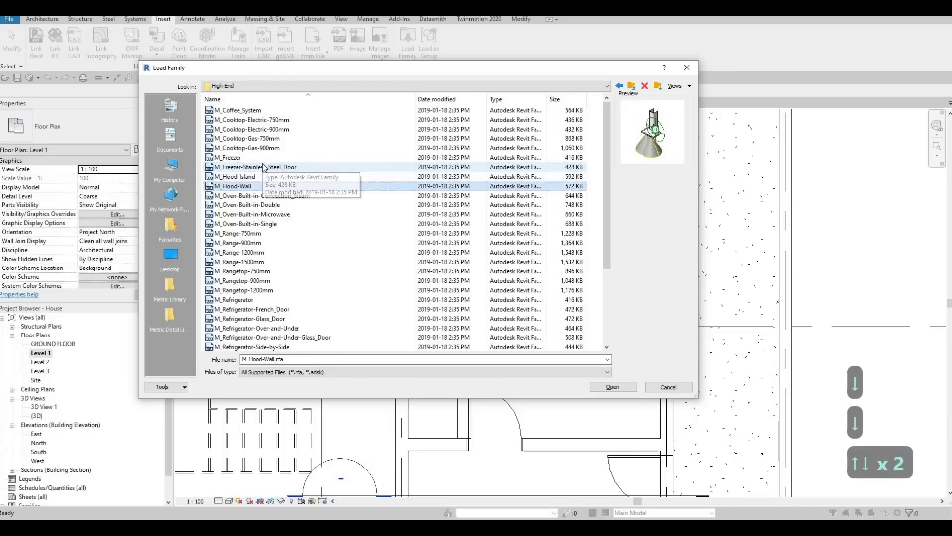
key("Down")
key("Down")
key("Down")
key("Down")
key("Down")
key("Down")
key("Down")
key("Down")
key("Down")
key("Up")
key("Up")
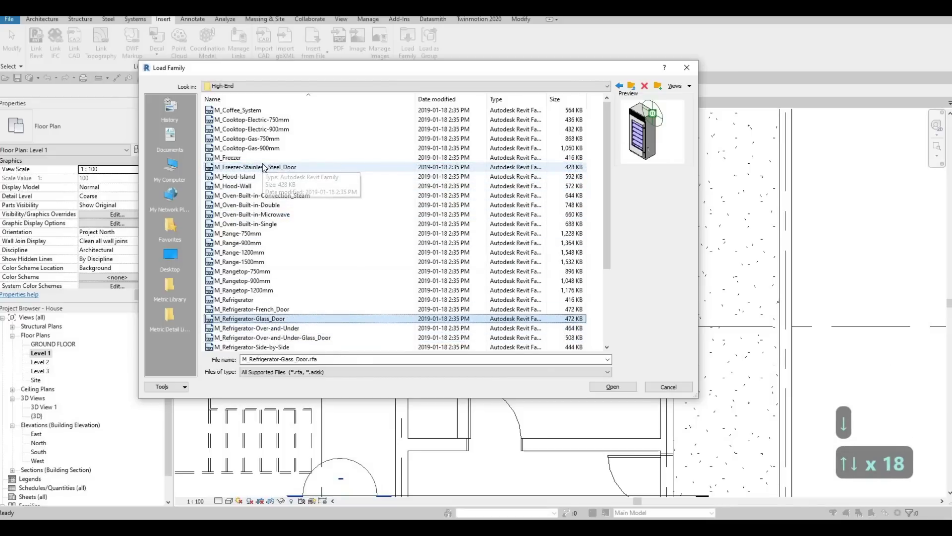
key("Up")
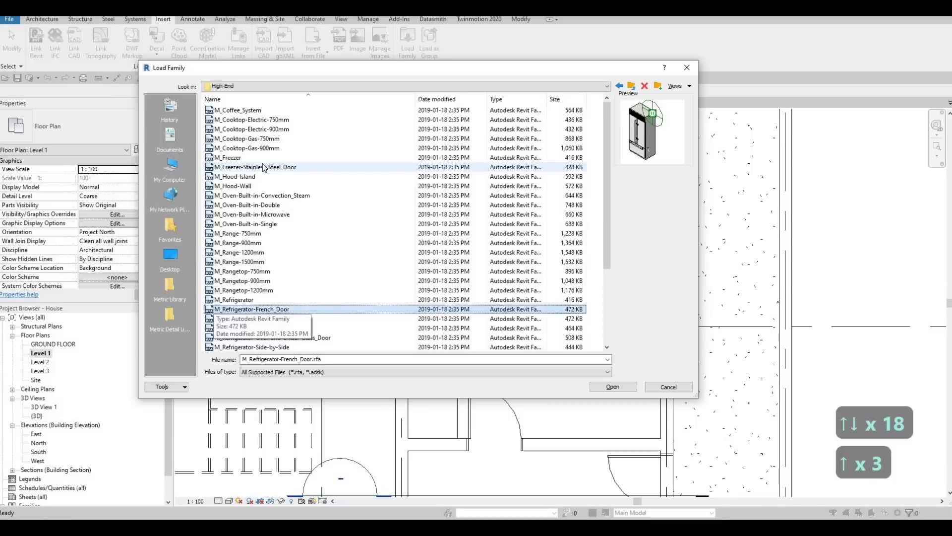
left_click(619, 389)
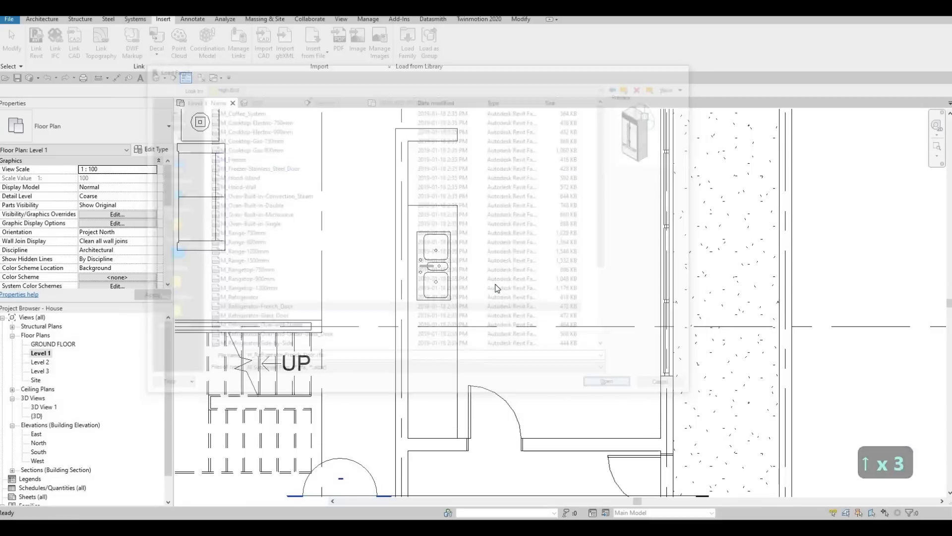
Place the 900mm French-door refrigerator in the gap between the short wall and the counter, rotated to face the room
key("c")
key("m")
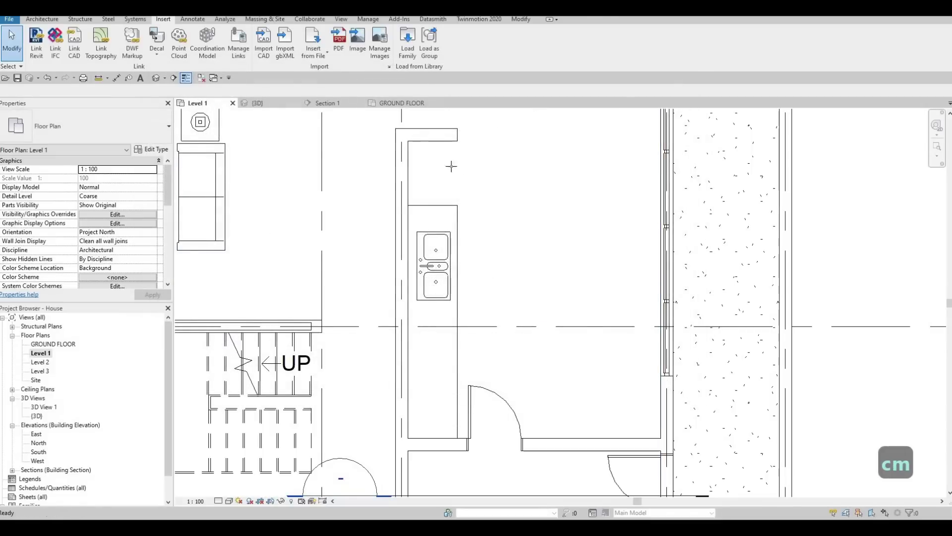
key("space")
key("space")
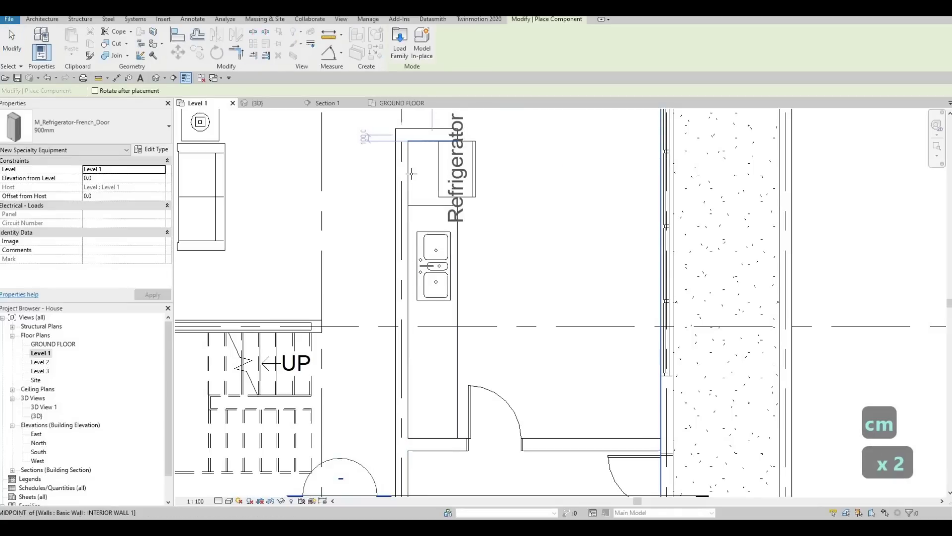
scroll(411, 178, "up", 2)
scroll(411, 178, "up", 2)
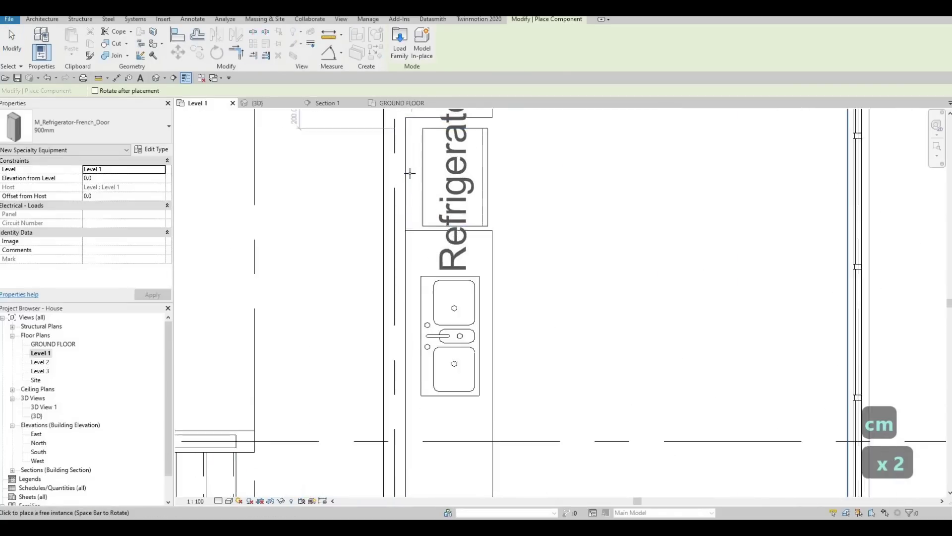
left_click(426, 165)
middle_click_drag(437, 168, 419, 240)
key("Escape")
key("Escape")
key("Escape")
Nudge the refrigerator away from the long wall until its door front projects slightly past the short wall's end
left_click(476, 232)
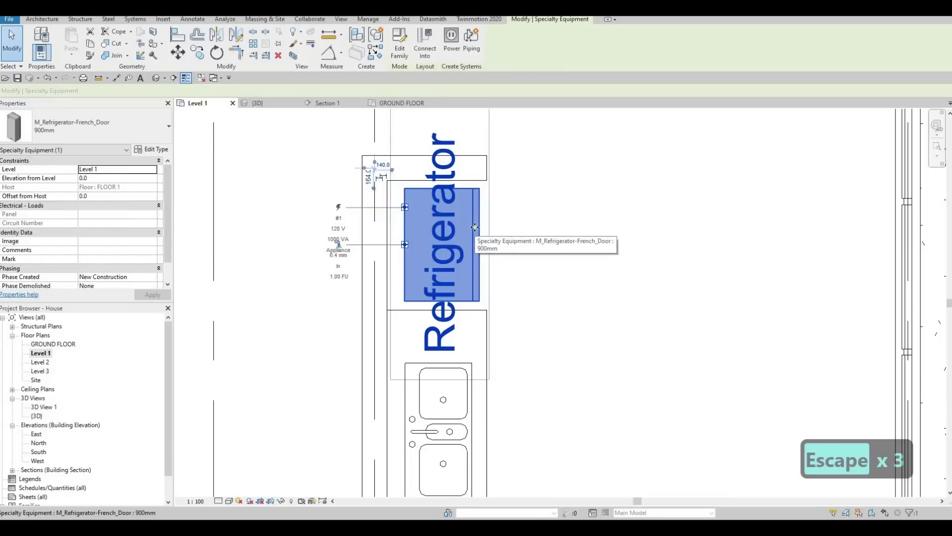
key("Right")
key("Right")
key("Right")
key("Right")
key("Right")
key("Right")
key("Right")
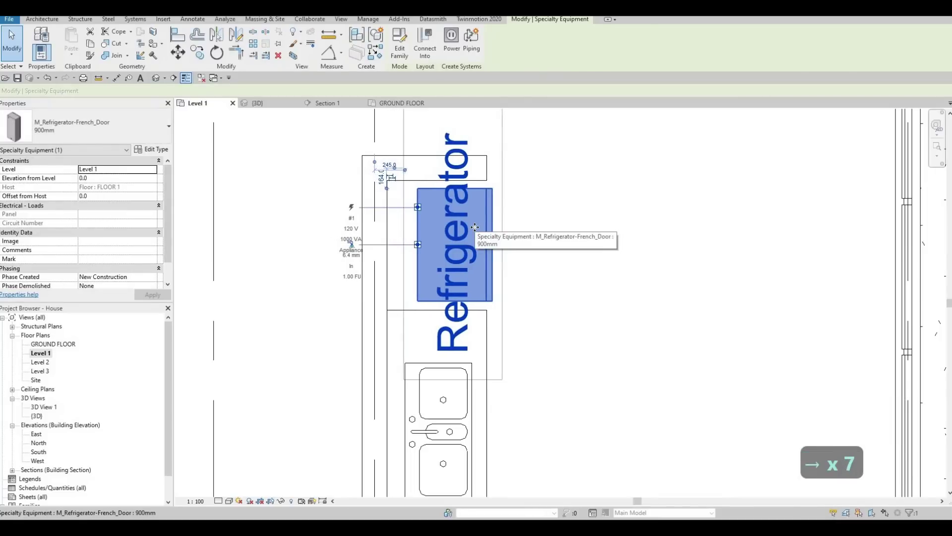
Try the refrigerator slightly closer to the long wall, and move it back out by the same amount
key("Left")
key("Left")
key("Left")
key("Left")
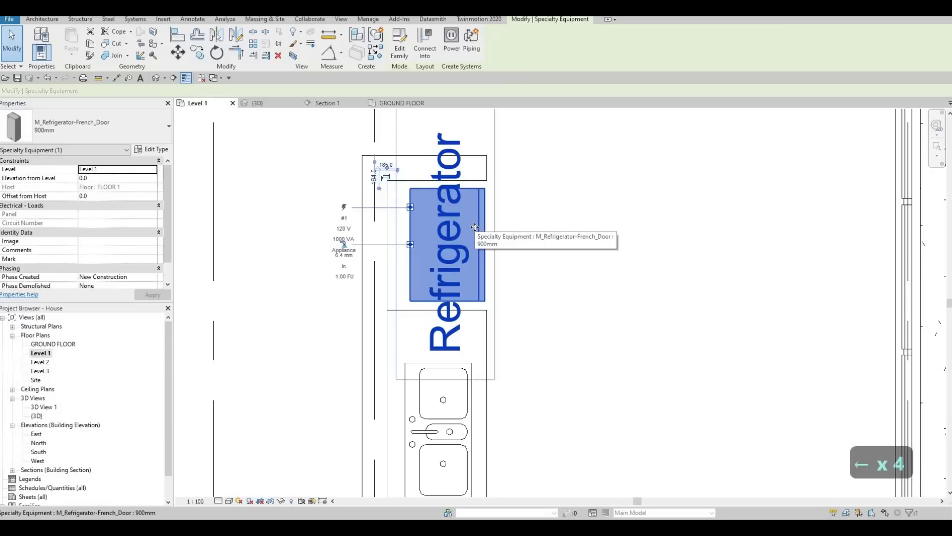
key("Right")
key("Right")
key("Right")
key("Right")
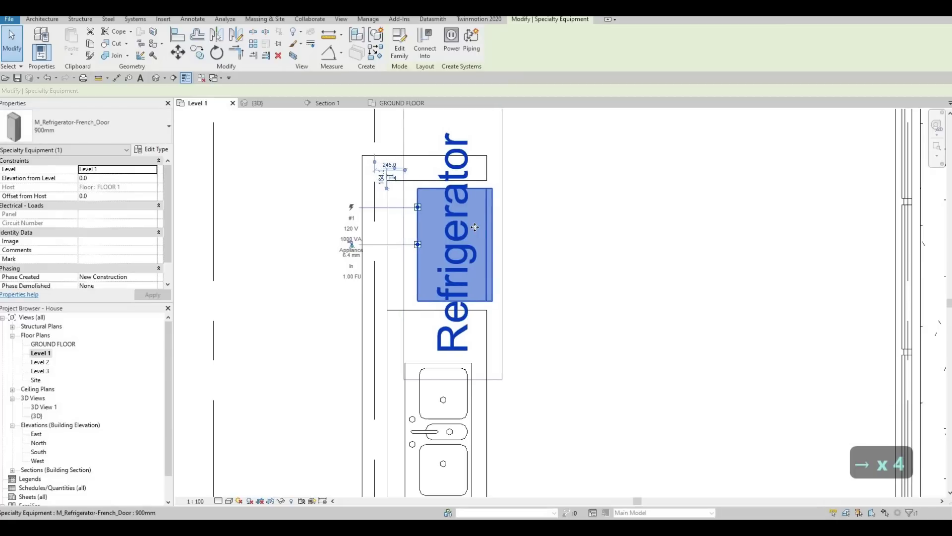
key("Escape")
key("Escape")
key("Escape")
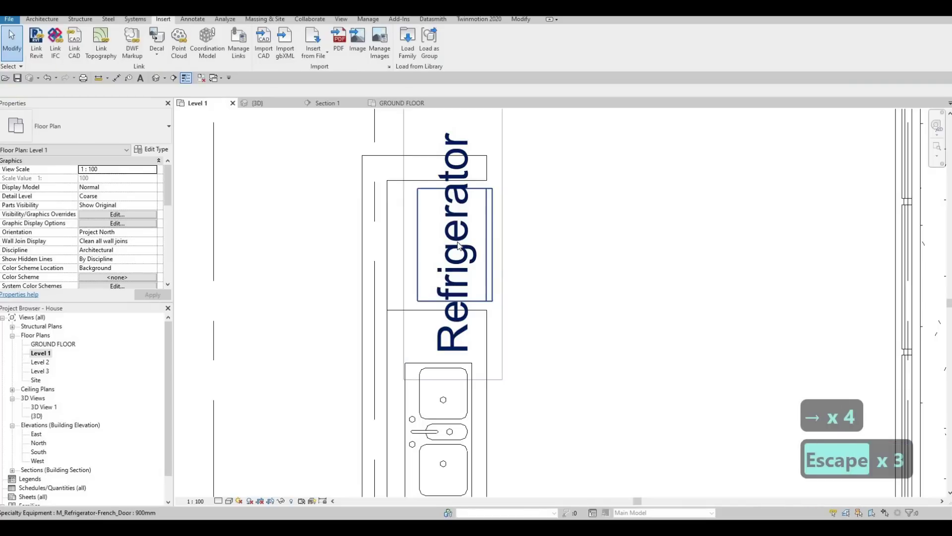
key("a")
key("l")
scroll(486, 164, "up", 2)
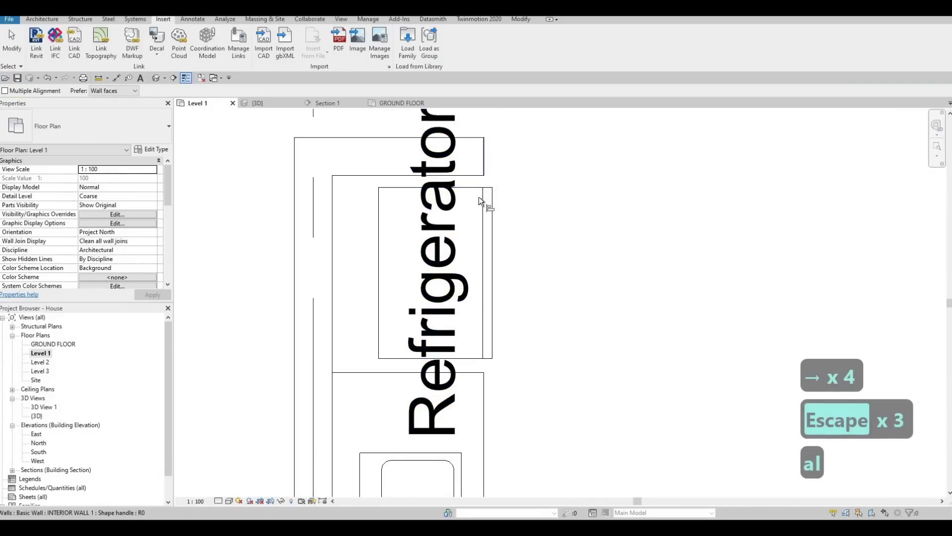
key("Escape")
key("Escape")
Nudge the refrigerator one small increment farther out from the long wall
left_click(485, 246)
key("Right")
key("Escape")
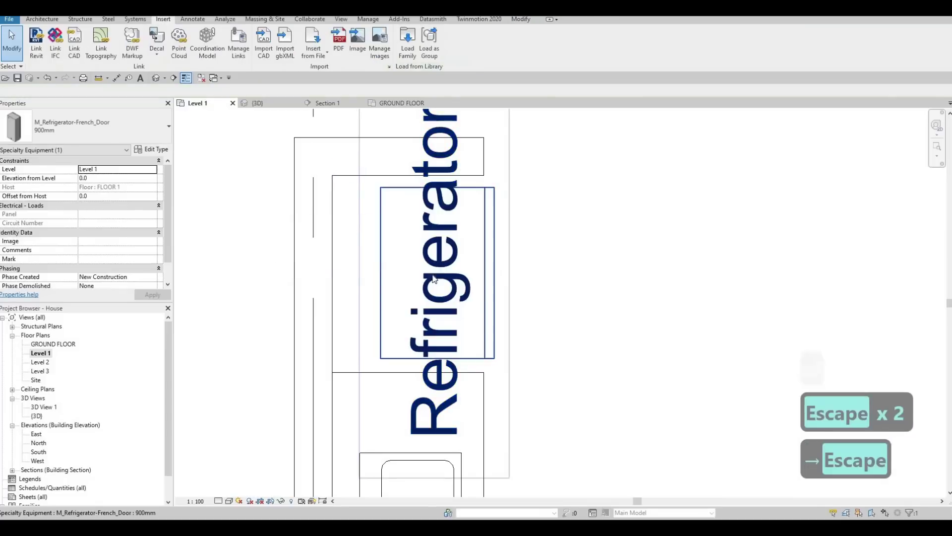
key("Escape")
Turn off Show Label in the refrigerator's type properties
left_click(388, 248)
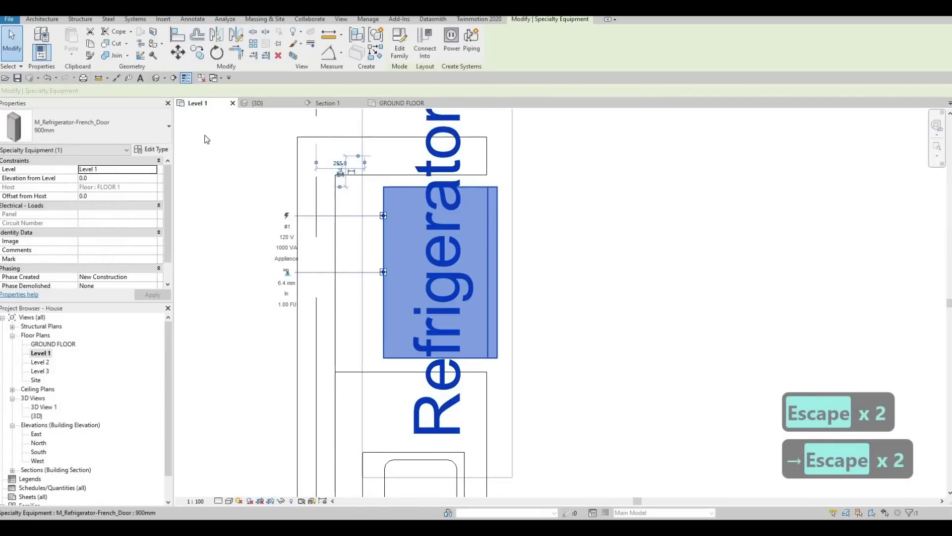
left_click(151, 148)
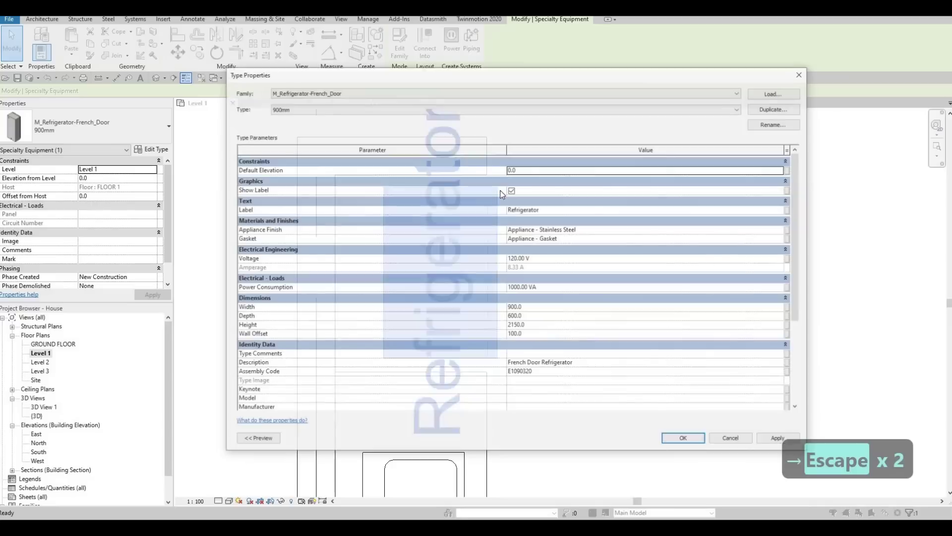
left_click(511, 190)
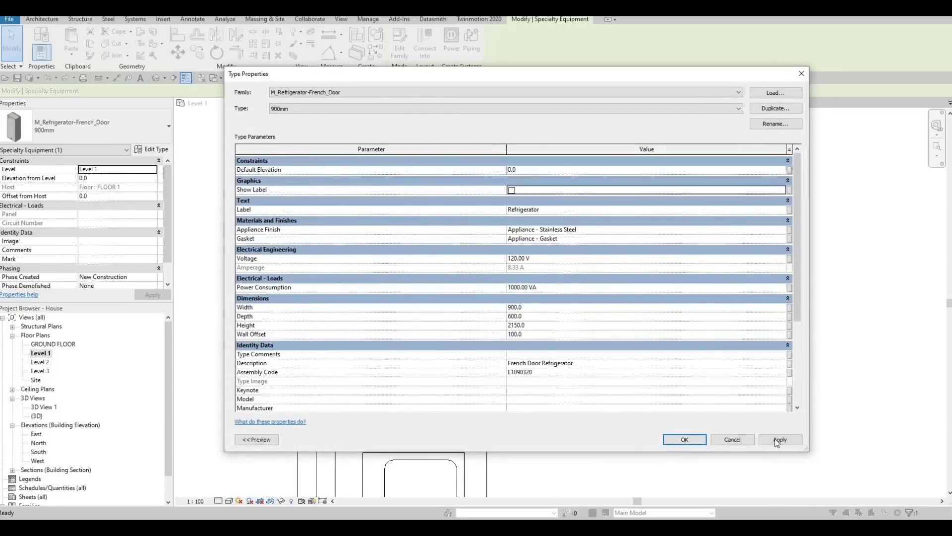
left_click(685, 440)
key("Escape")
key("Escape")
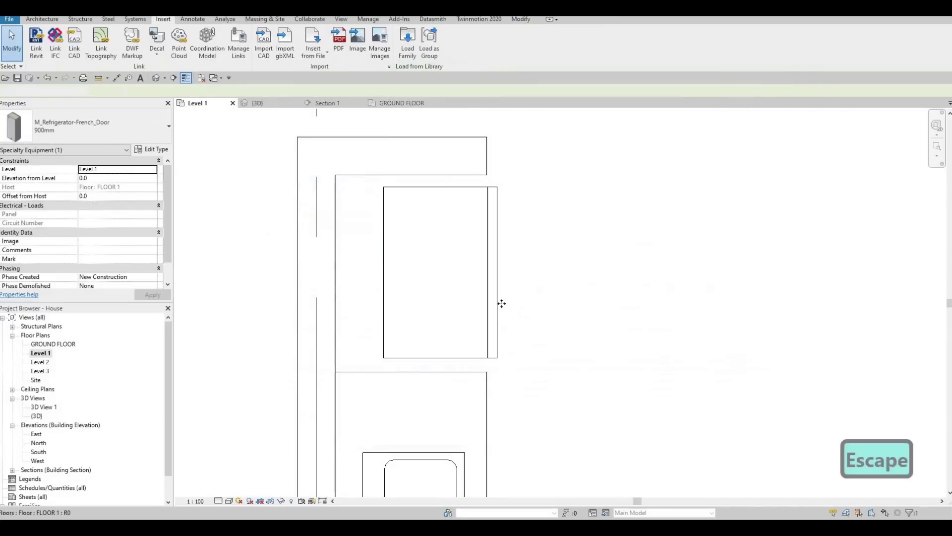
left_click(496, 303)
key("Escape")
left_click(494, 299)
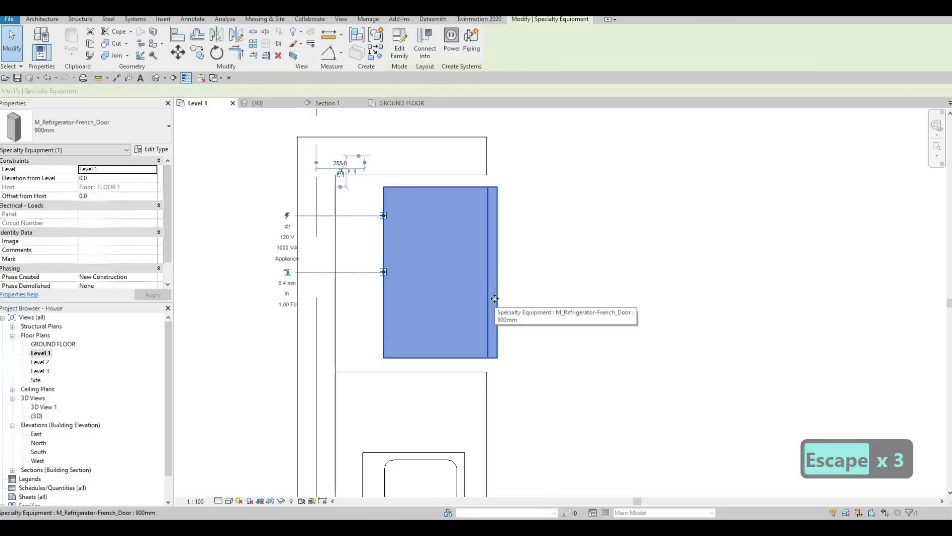
scroll(462, 288, "up", 2)
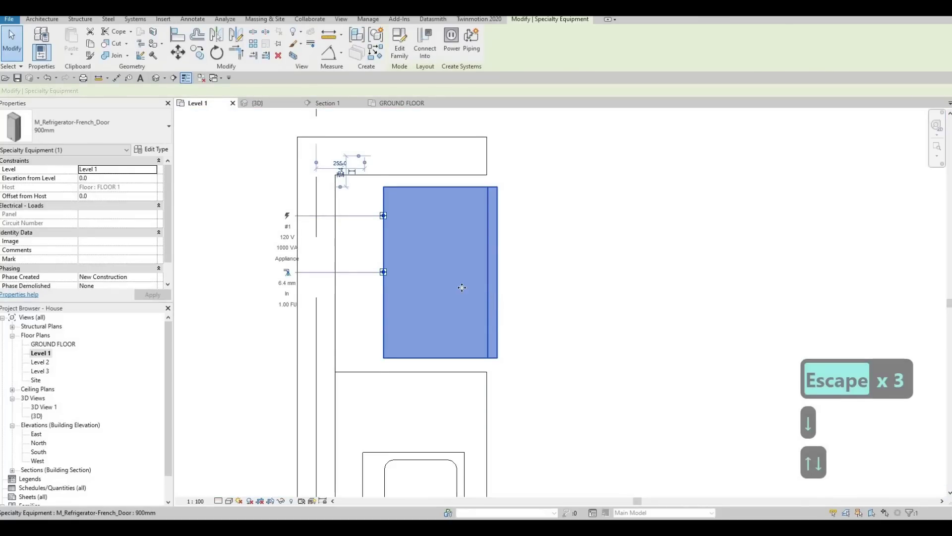
scroll(461, 288, "up", 2)
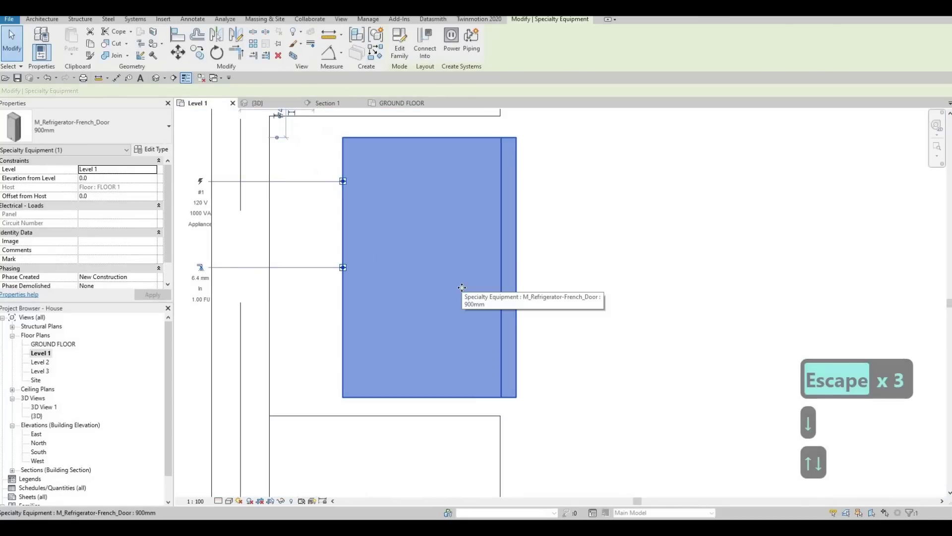
key("Escape")
key("Escape")
scroll(469, 272, "down", 5)
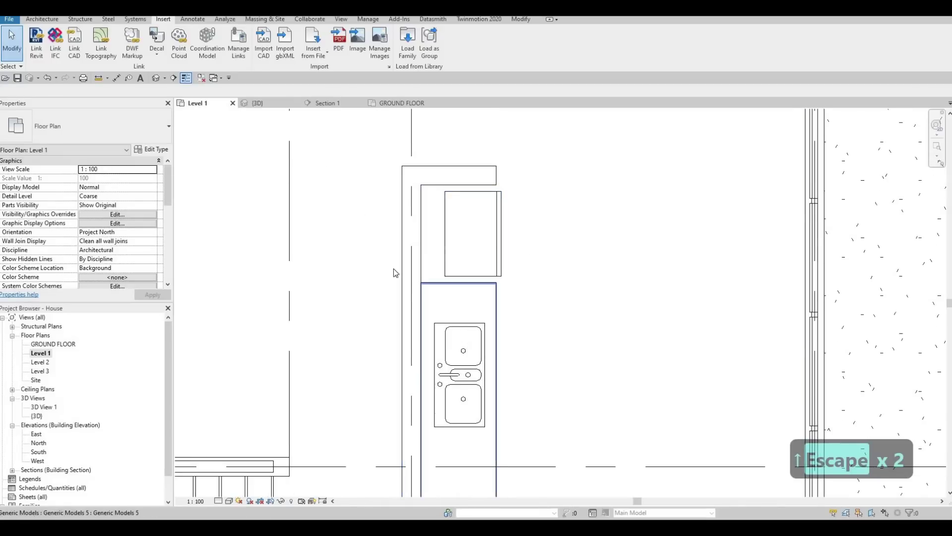
key("ctrl+Tab")
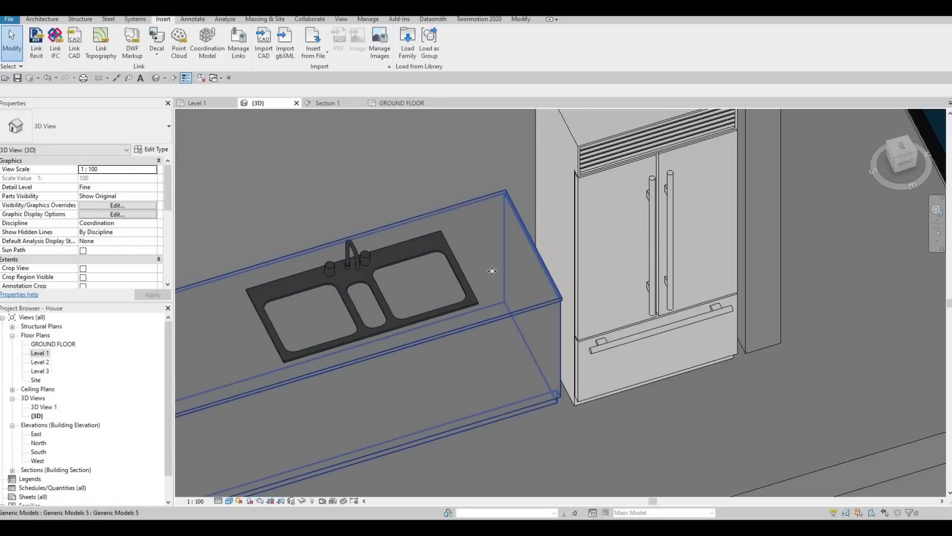
left_click(533, 276)
middle_click_drag(424, 242, 390, 130, "shift")
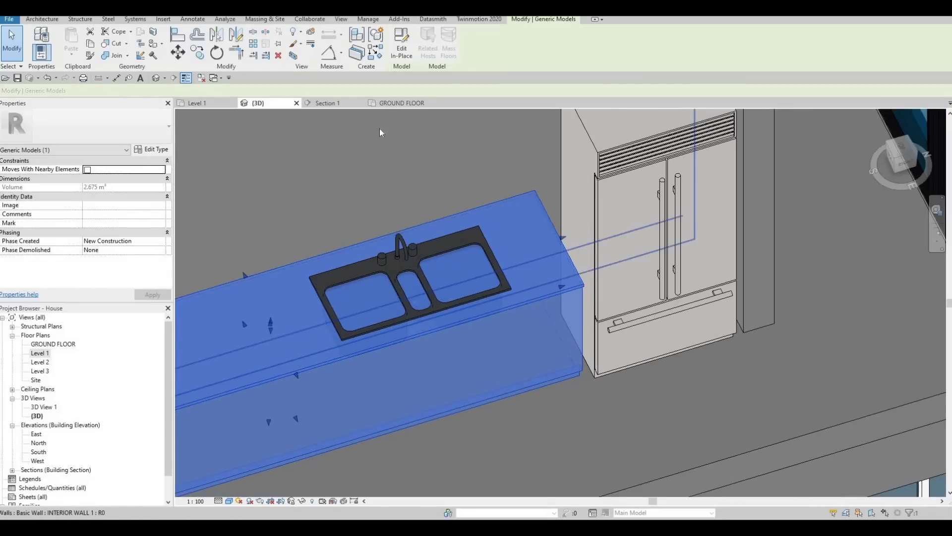
double_click(39, 353)
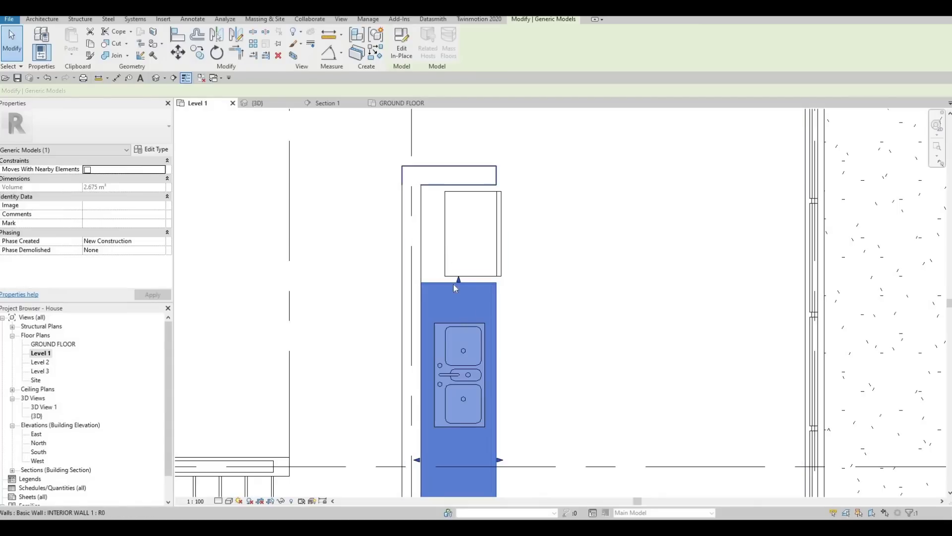
scroll(463, 281, "up", 5)
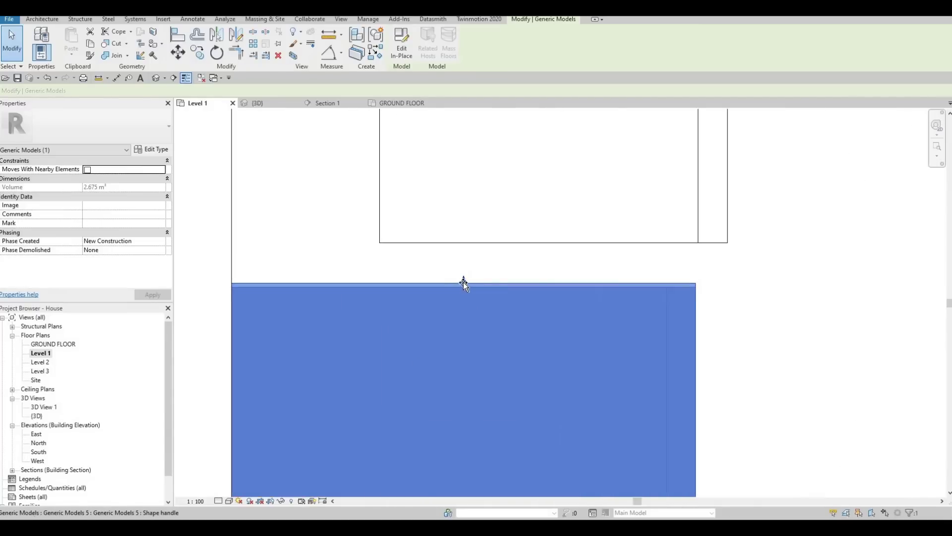
left_click_drag(463, 283, 292, 110)
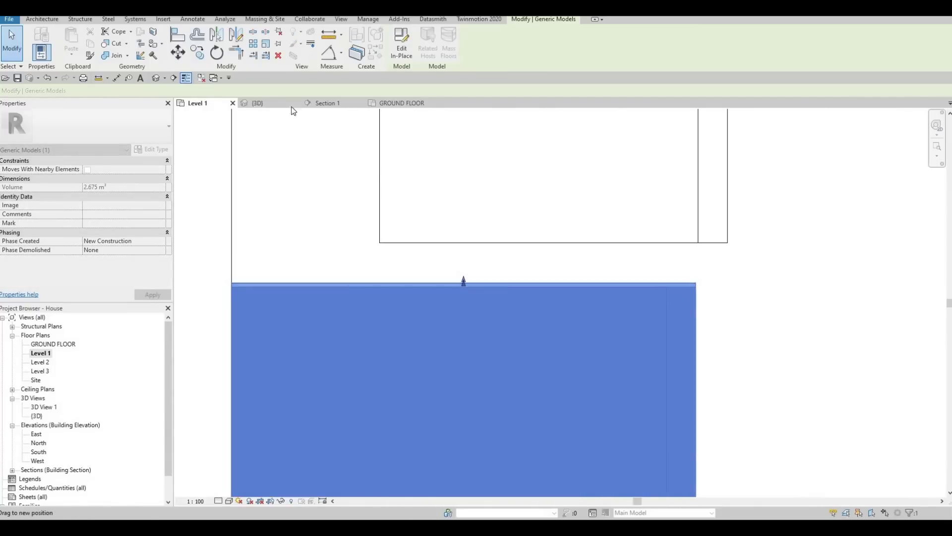
key("Escape")
Align the countertop's refrigerator-side end flush with the end face of the cabinet below it
key("ctrl+Tab")
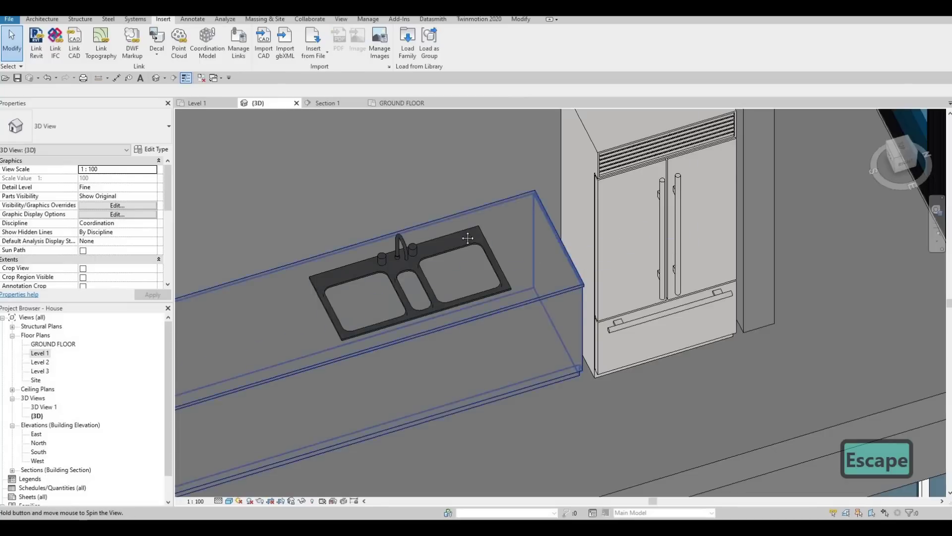
scroll(486, 335, "up", 6)
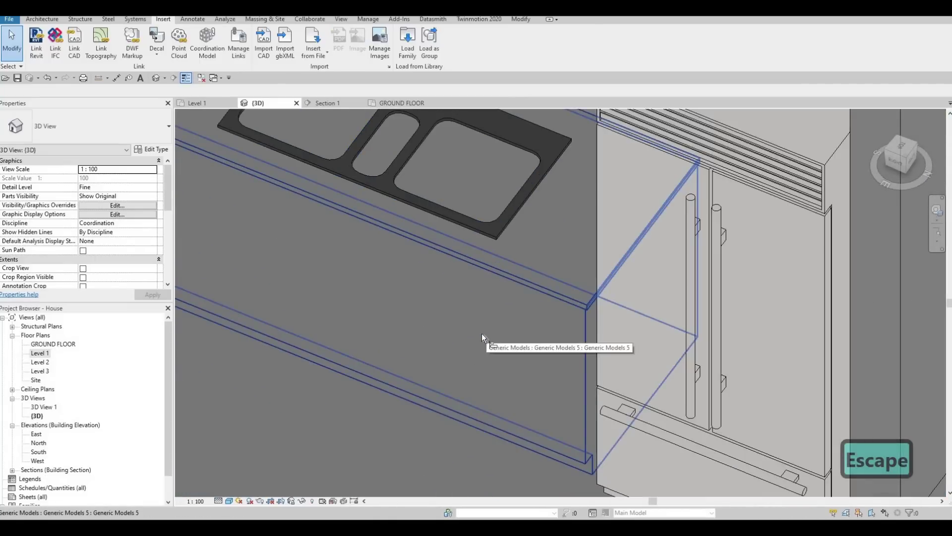
key("a")
key("l")
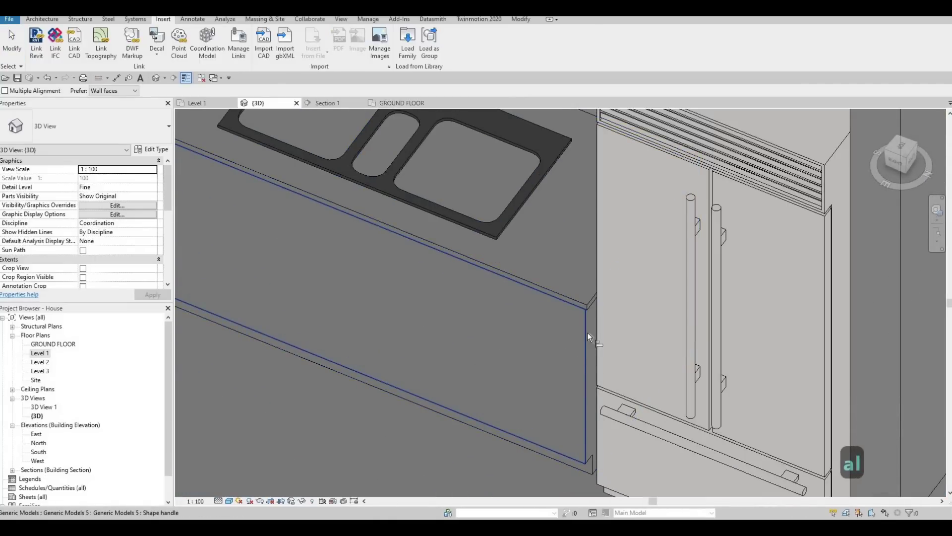
left_click(593, 302)
key("Escape")
scroll(587, 347, "down", 2)
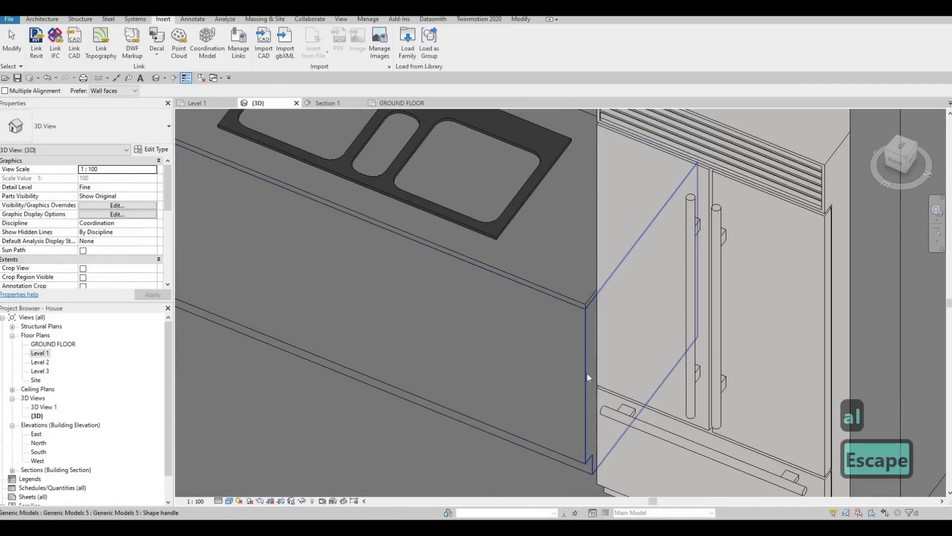
key("Escape")
scroll(505, 285, "down", 3)
left_click(896, 161)
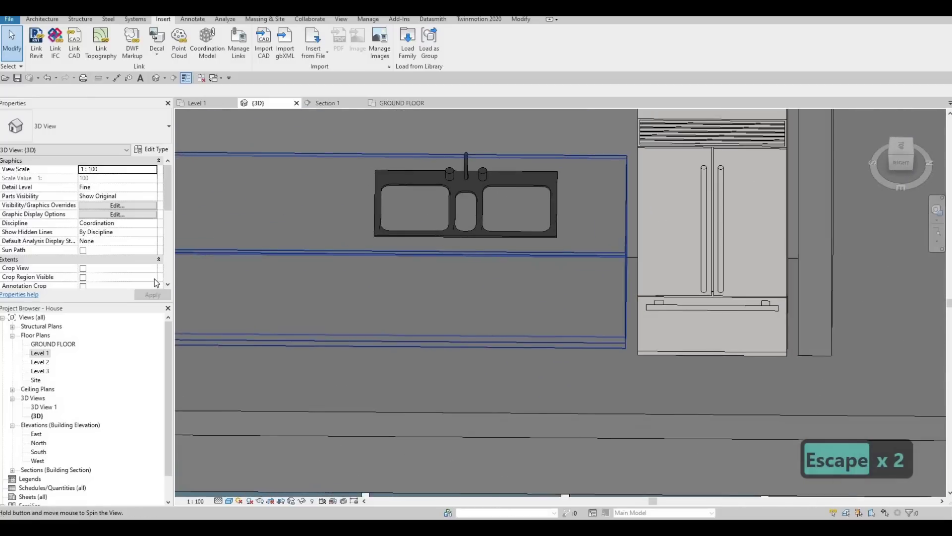
Open the kitchen counter for in-place editing in the Level 1 floor plan
double_click(42, 356)
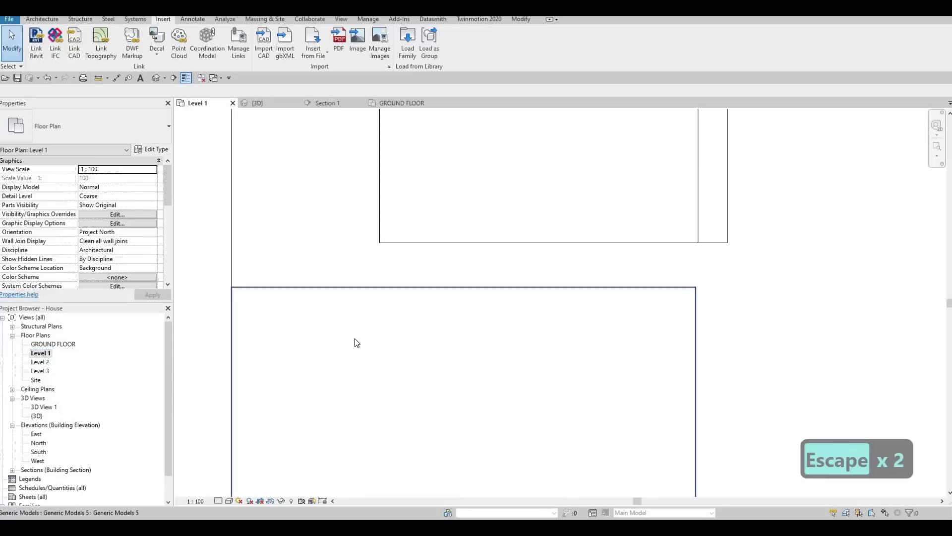
scroll(355, 338, "down", 4)
scroll(493, 305, "down", 1)
key("Escape")
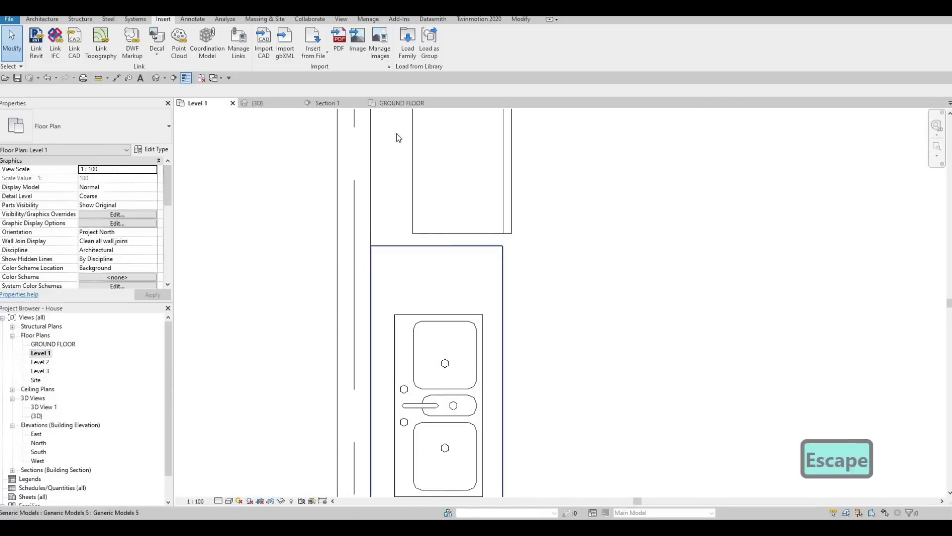
left_click(496, 300)
left_click(402, 52)
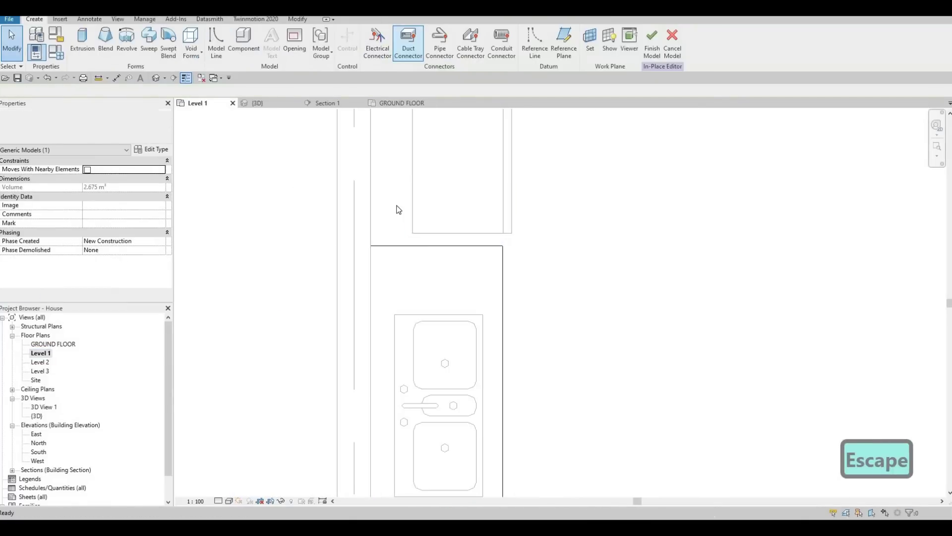
Create a void extrusion from a rectangle drawn around the sink's bowls, just inside the sink's outer edge
left_click(191, 44)
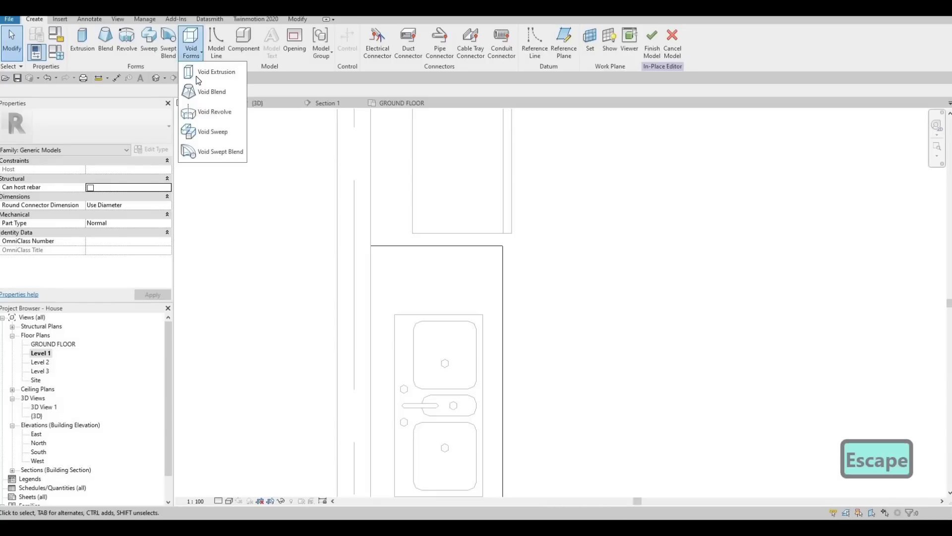
left_click(211, 74)
scroll(356, 149, "down", 2)
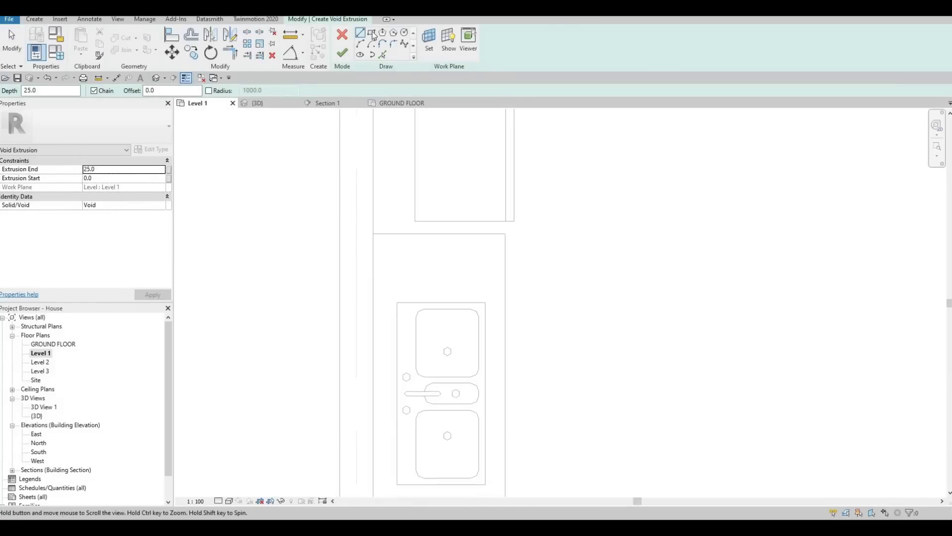
scroll(393, 190, "up", 3)
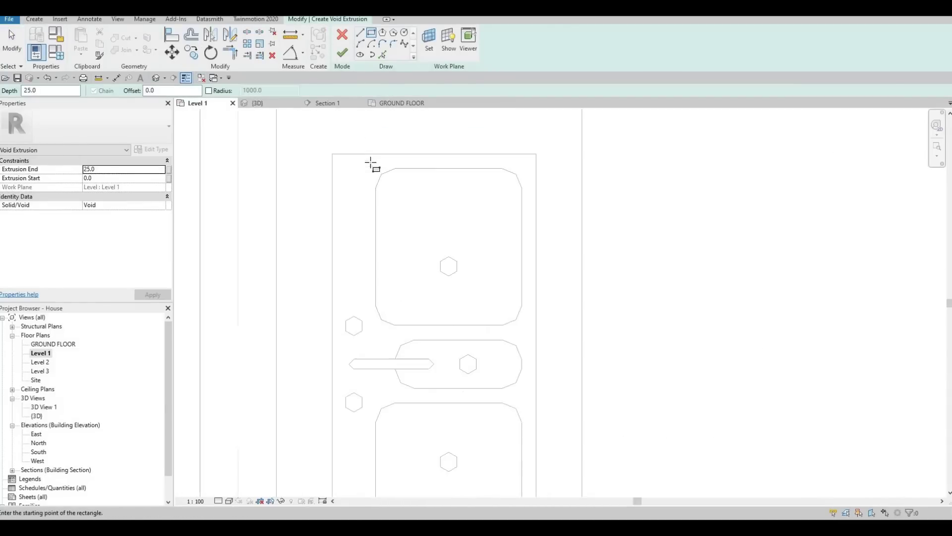
scroll(471, 374, "down", 2)
scroll(496, 365, "up", 2)
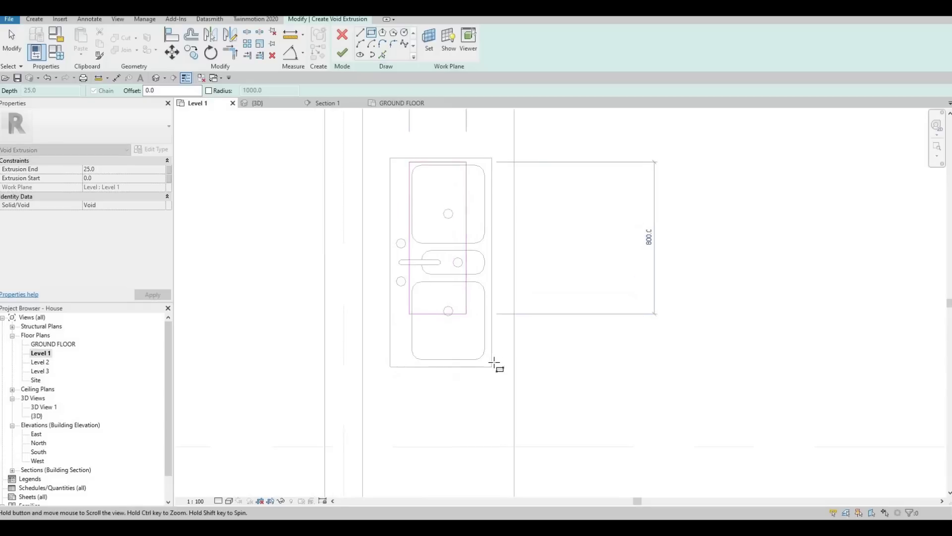
left_click(490, 363)
key("Escape")
scroll(467, 274, "down", 3)
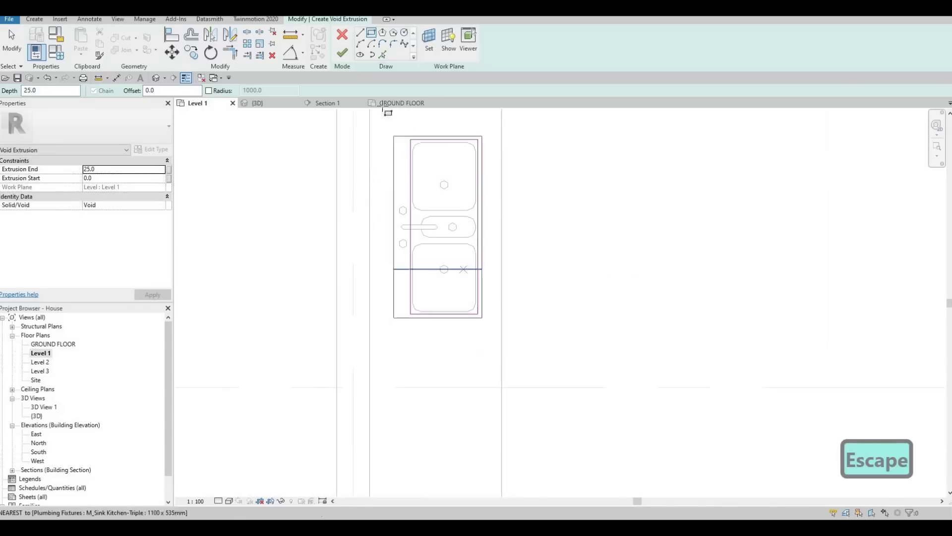
middle_click_drag(465, 270, 445, 293)
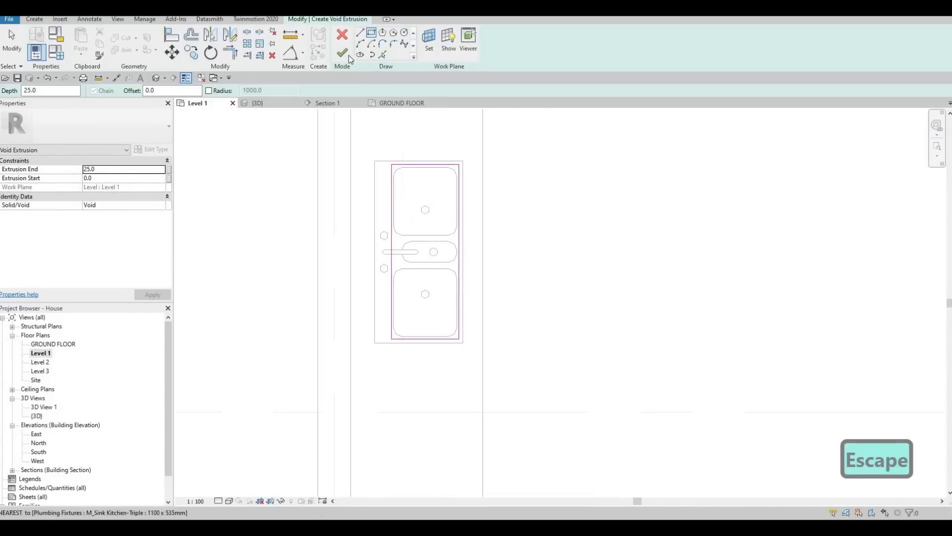
In the 3D view, stretch the void vertically through the counter, from extrusion start 170.4 to extrusion end 1183.3
left_click(266, 102)
middle_click_drag(489, 269, 483, 179, "shift")
left_click_drag(483, 180, 468, 275)
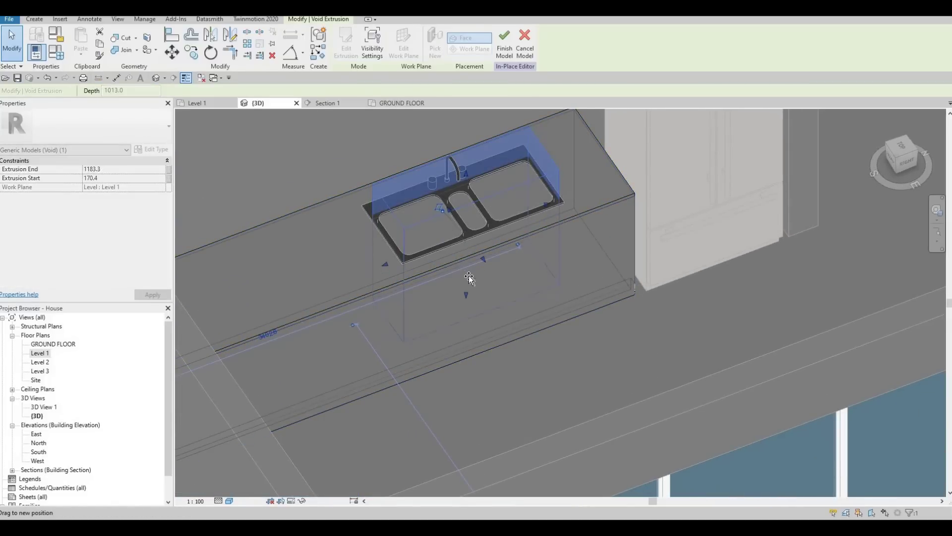
Cut the counter's cabinet body under the sink with the void and finish the in-place model
left_click(121, 39)
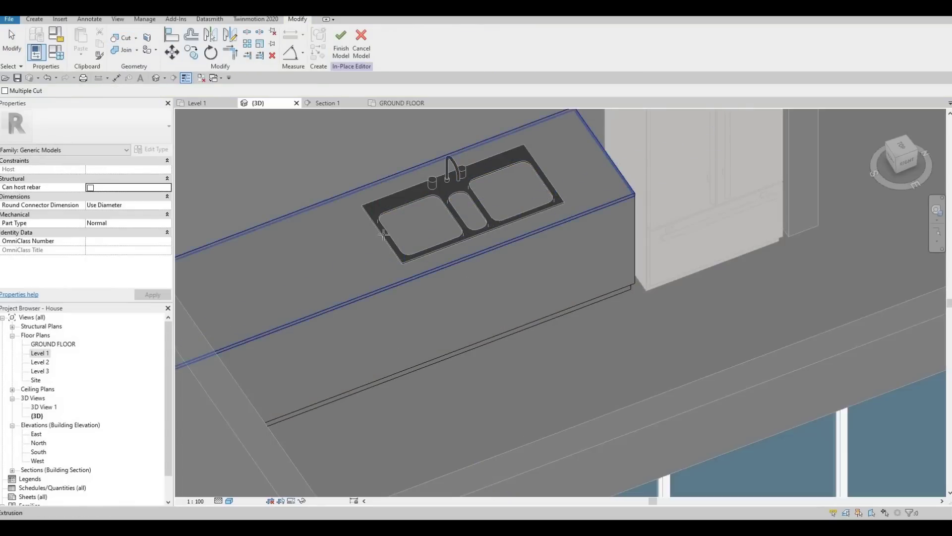
left_click(359, 235)
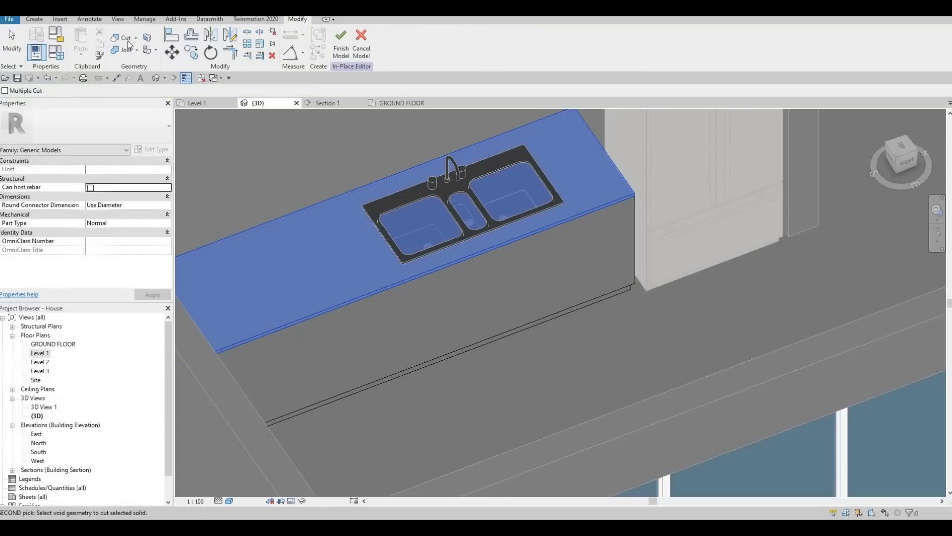
left_click(438, 293)
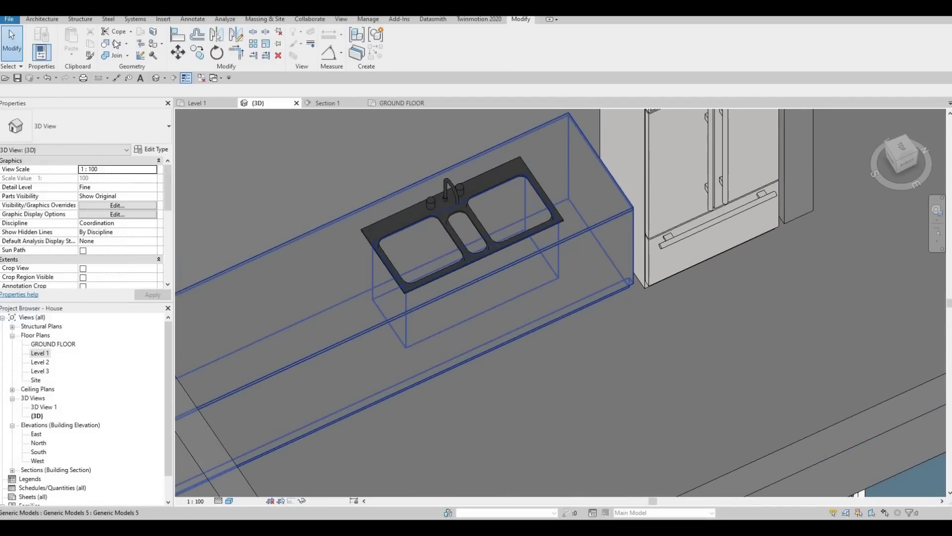
left_click(112, 44)
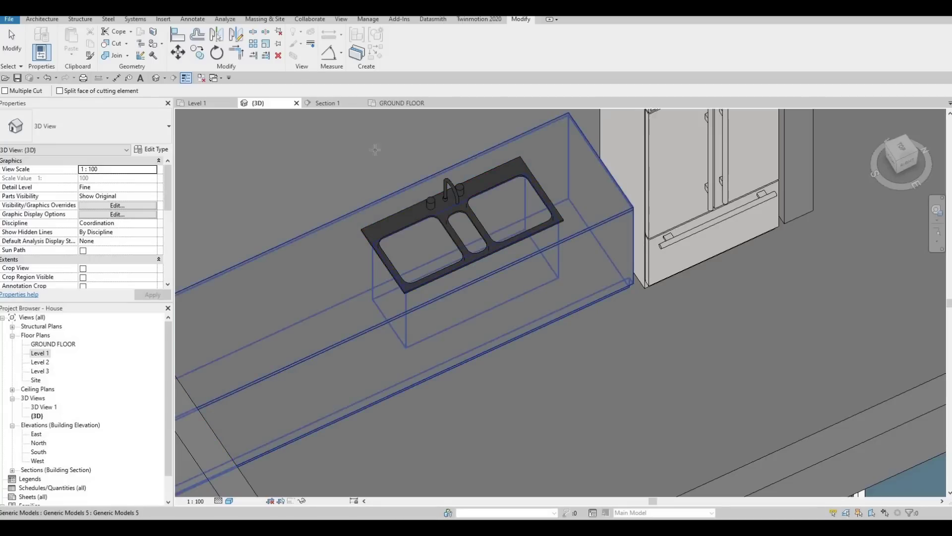
key("Escape")
key("Escape")
Reopen the counter in place, cut the countertop with the void under the sink, and finish the model
left_click(600, 230)
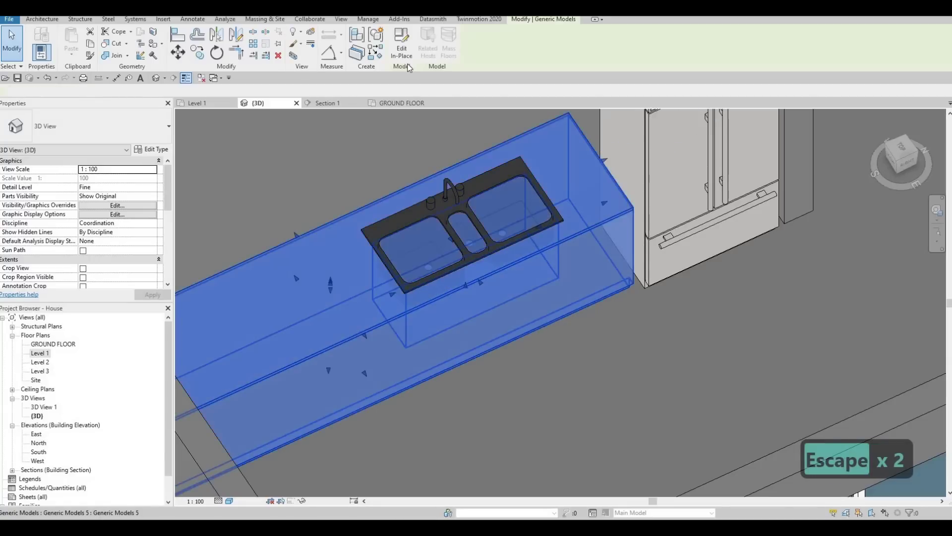
left_click(402, 42)
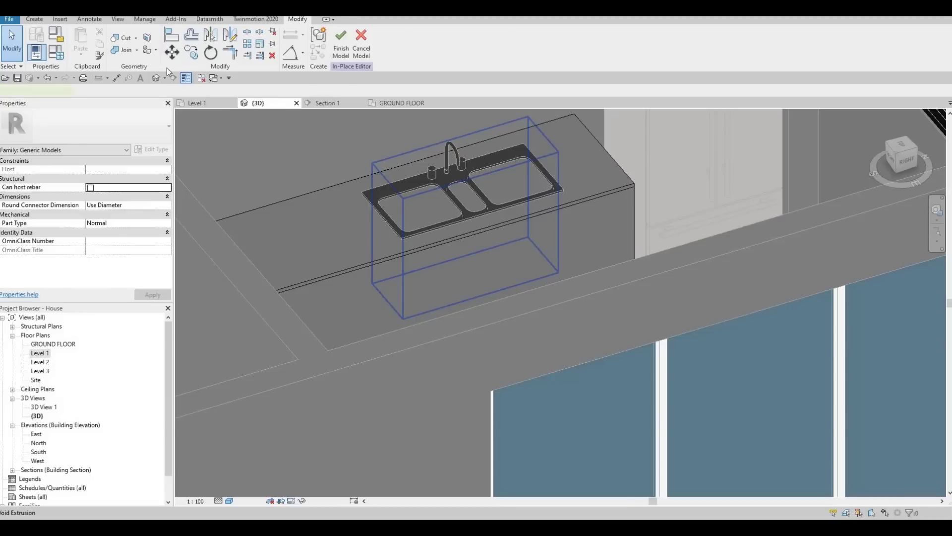
left_click(125, 42)
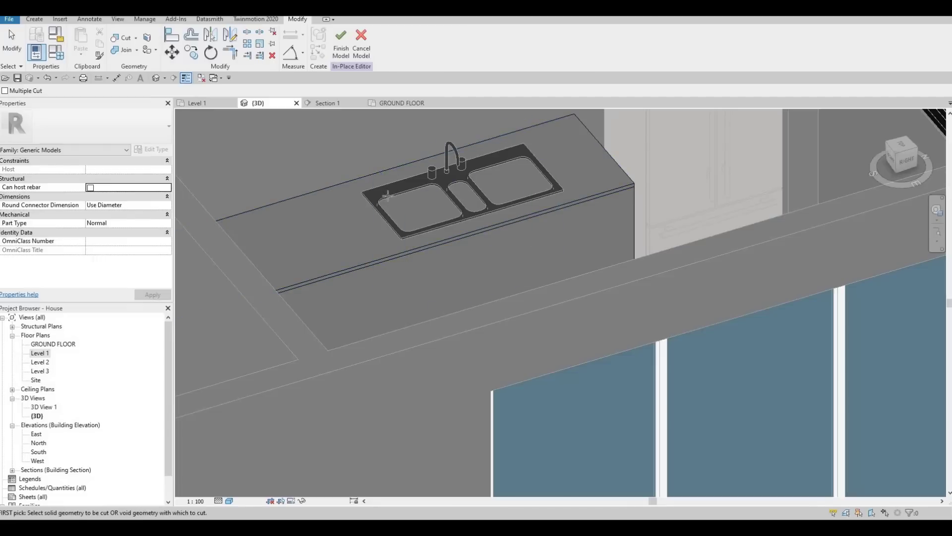
left_click(391, 199)
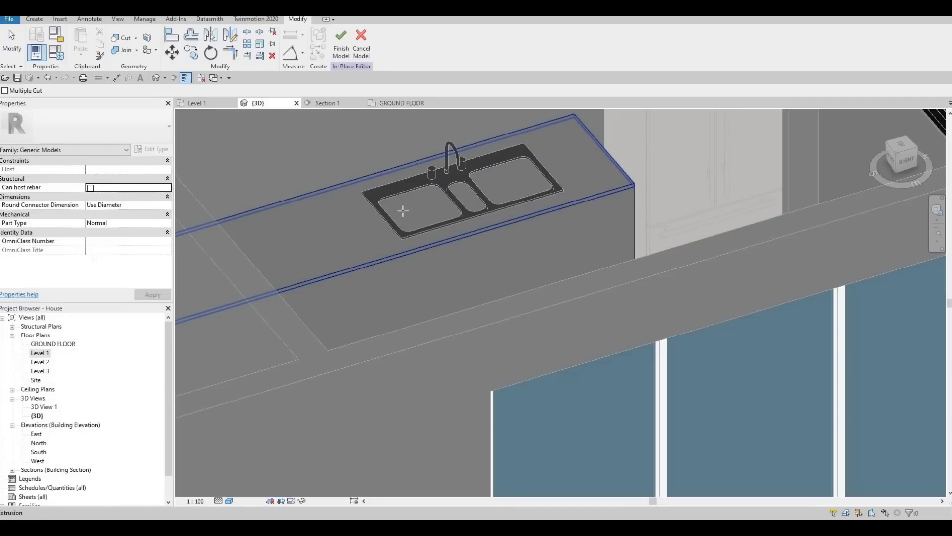
left_click(407, 247)
middle_click_drag(464, 339, 440, 302, "shift")
key("Escape")
middle_click_drag(344, 237, 341, 252, "shift")
key("Escape")
scroll(341, 258, "down", 1)
middle_click_drag(405, 244, 411, 271)
scroll(413, 241, "down", 1)
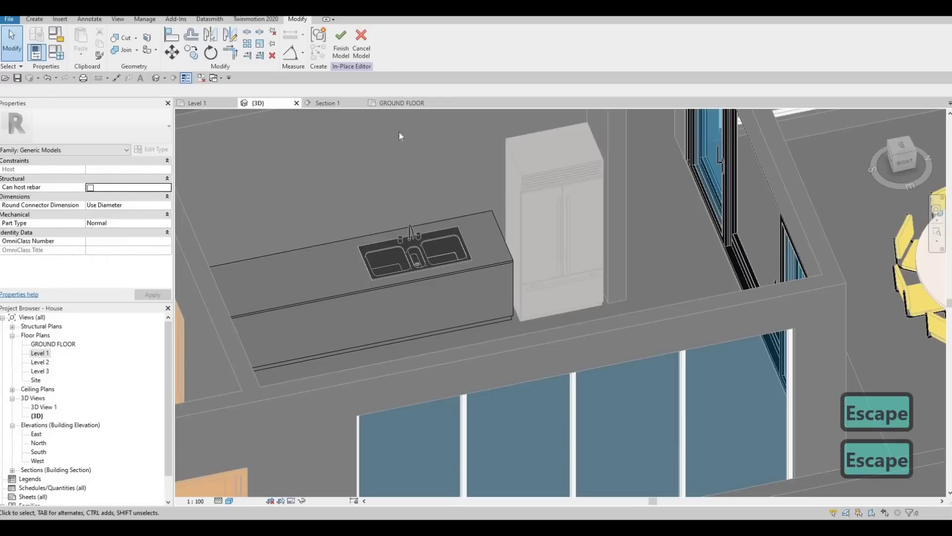
left_click(341, 53)
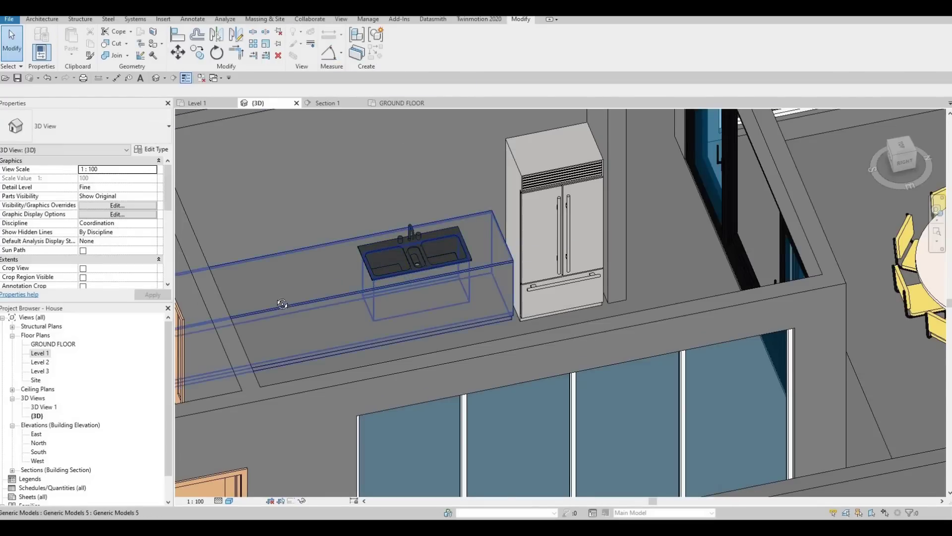
In the Level 1 plan, delete the existing section line running through the small sink room next to the kitchen
middle_click_drag(283, 304, 330, 316, "shift")
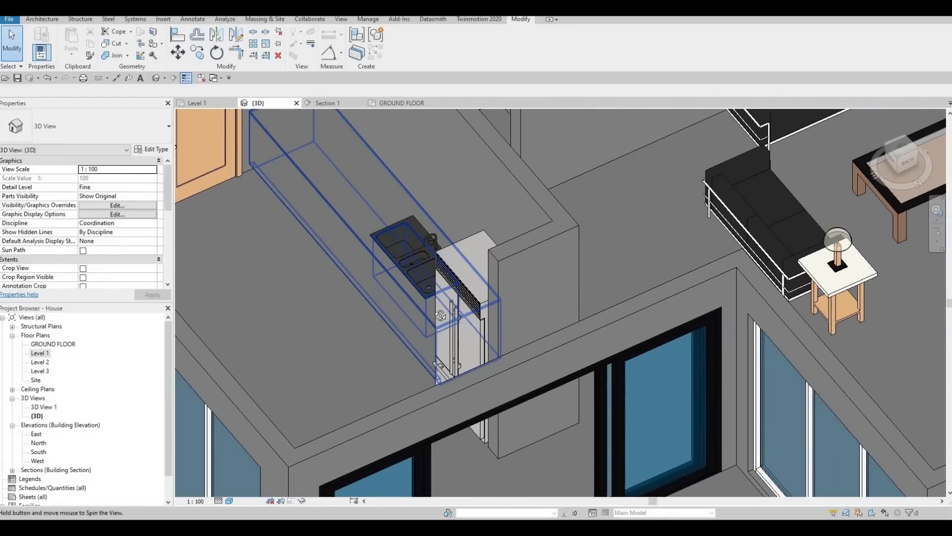
middle_click_drag(440, 316, 531, 170, "shift")
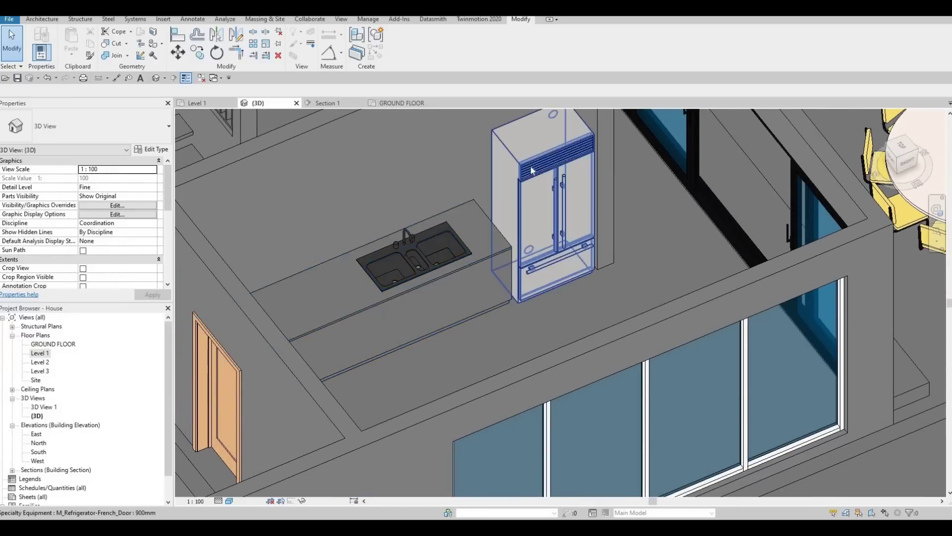
double_click(41, 353)
scroll(424, 354, "down", 4)
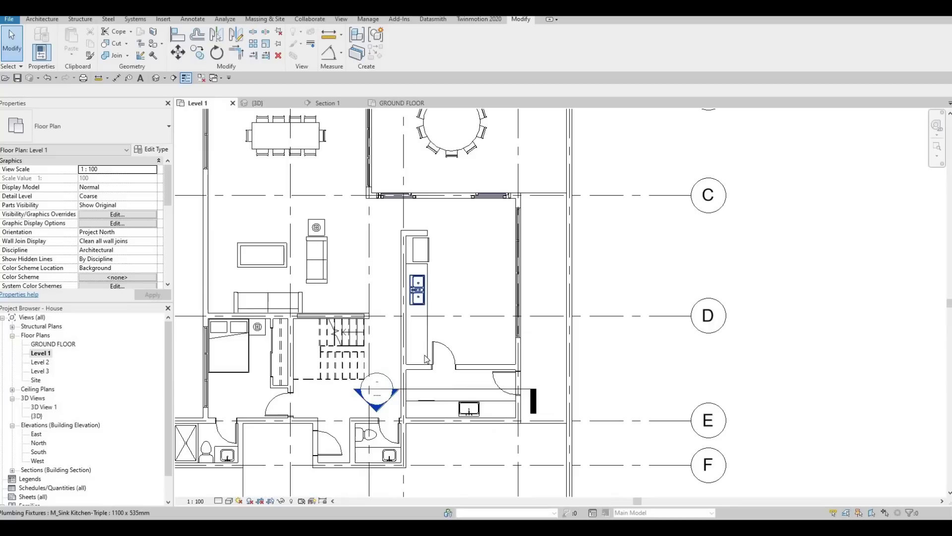
key("Escape")
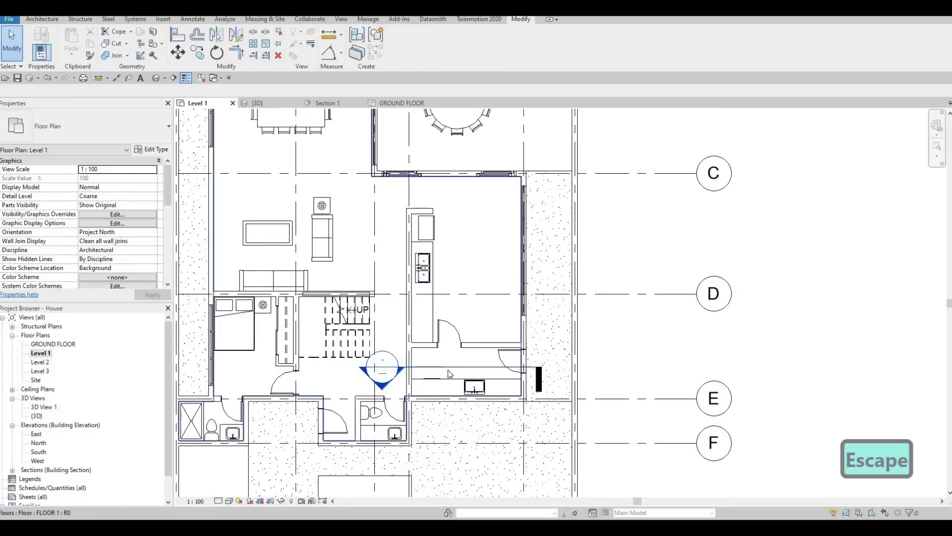
left_click(449, 369)
key("Escape")
left_click(446, 370)
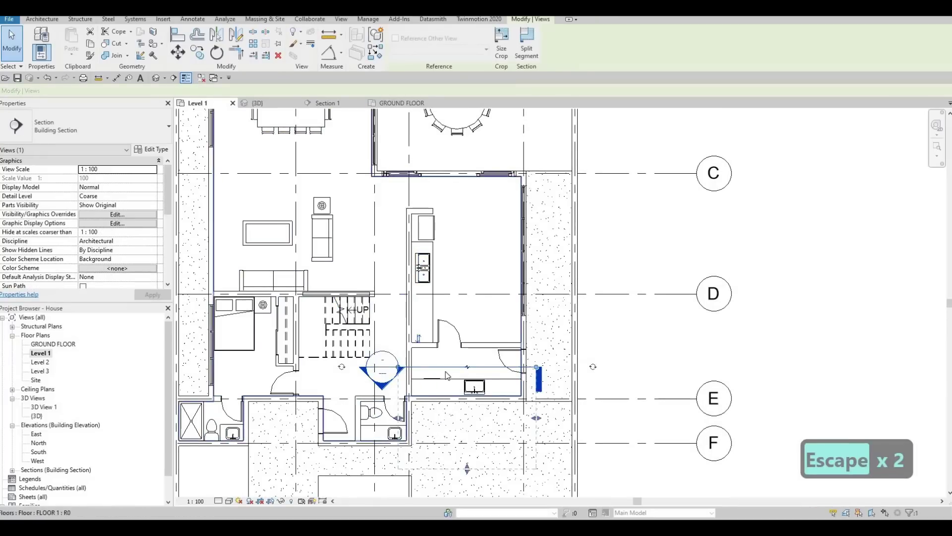
key("Delete")
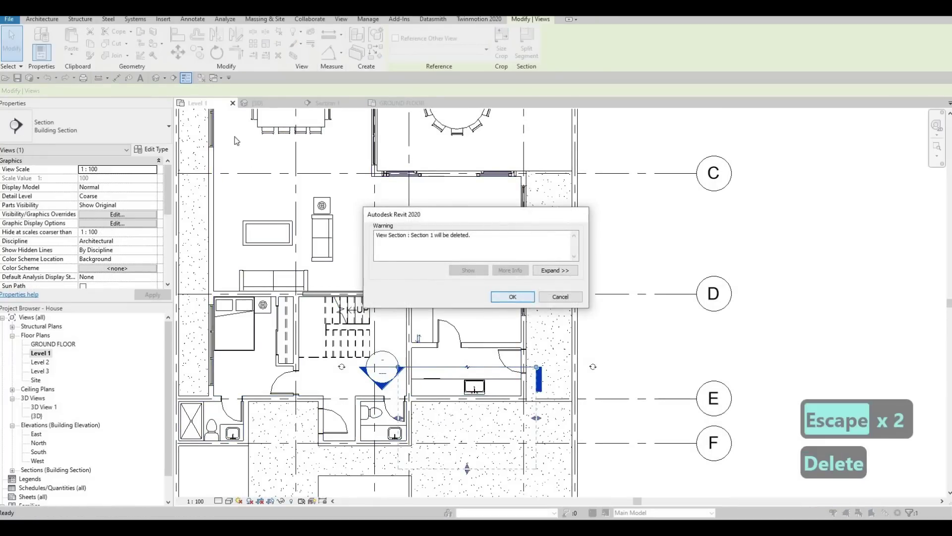
key("Return")
Draw a vertical section line through the kitchen in front of the counter, from the kitchen's upper wall into the small sink room
left_click(173, 77)
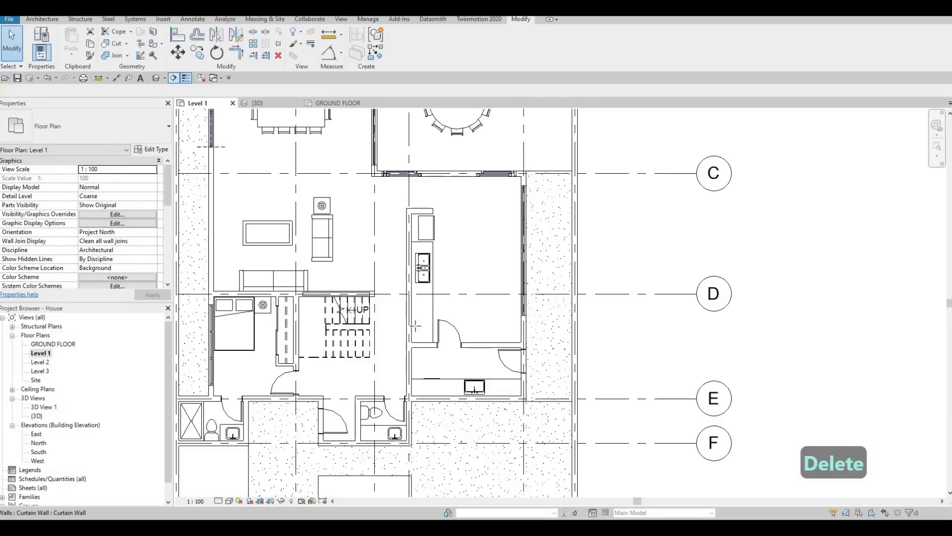
left_click(456, 193)
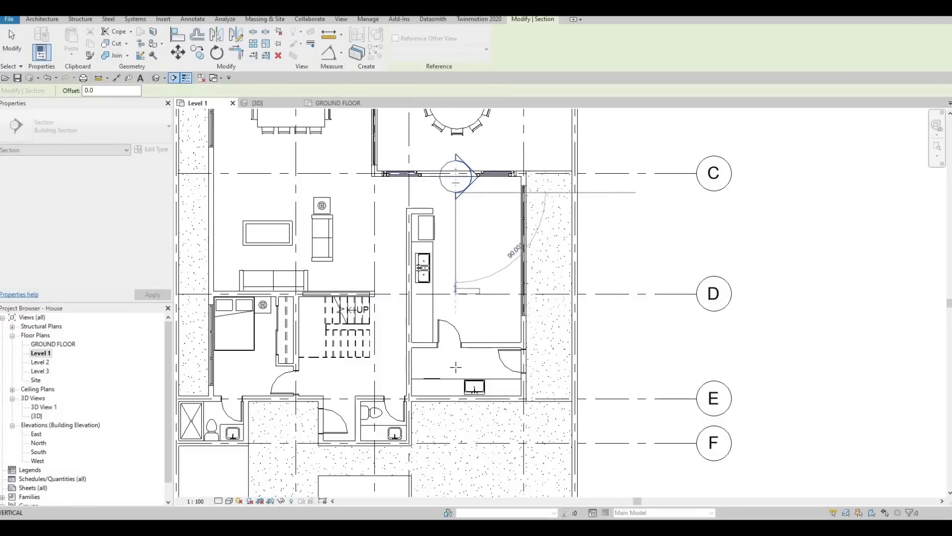
left_click(455, 365)
key("Escape")
key("Escape")
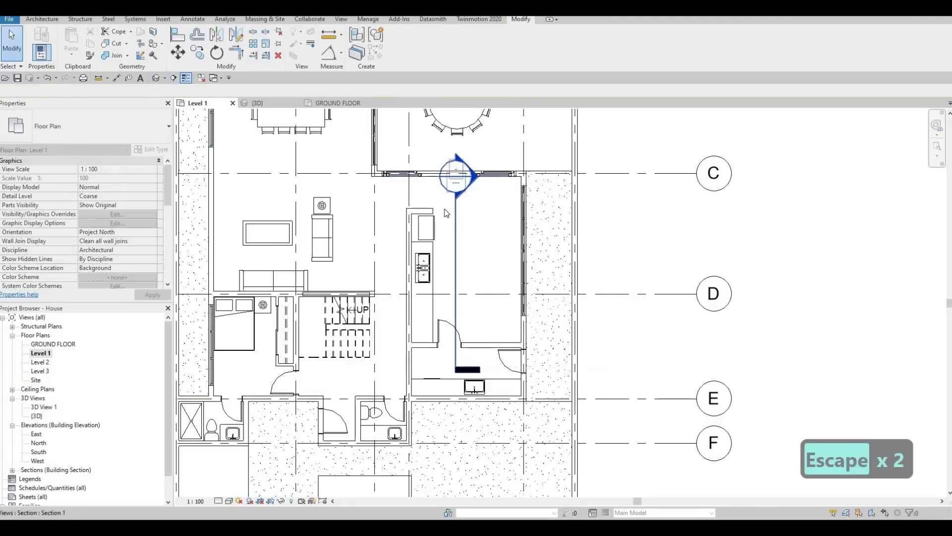
Flip the new section to look toward the counter and shorten its view depth to just behind the counter's wall
left_click(429, 214)
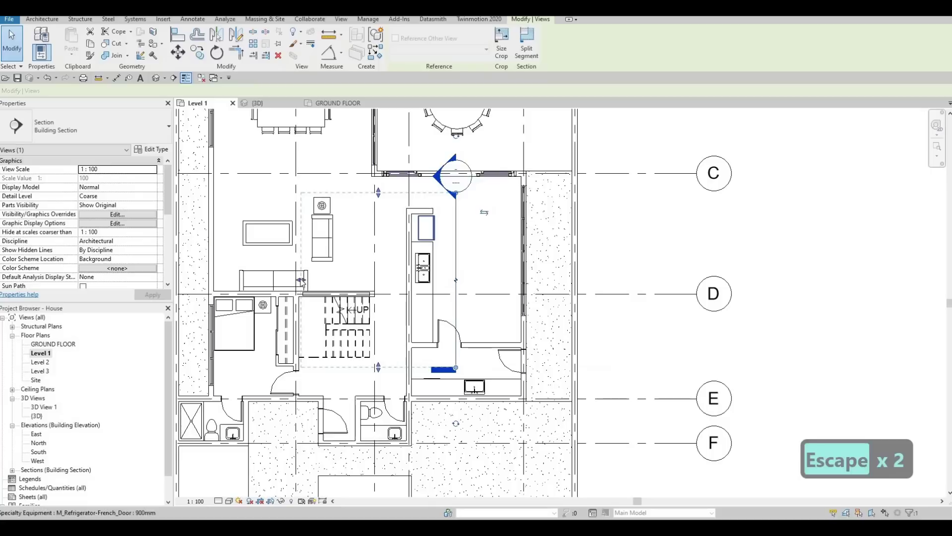
left_click_drag(393, 276, 402, 274)
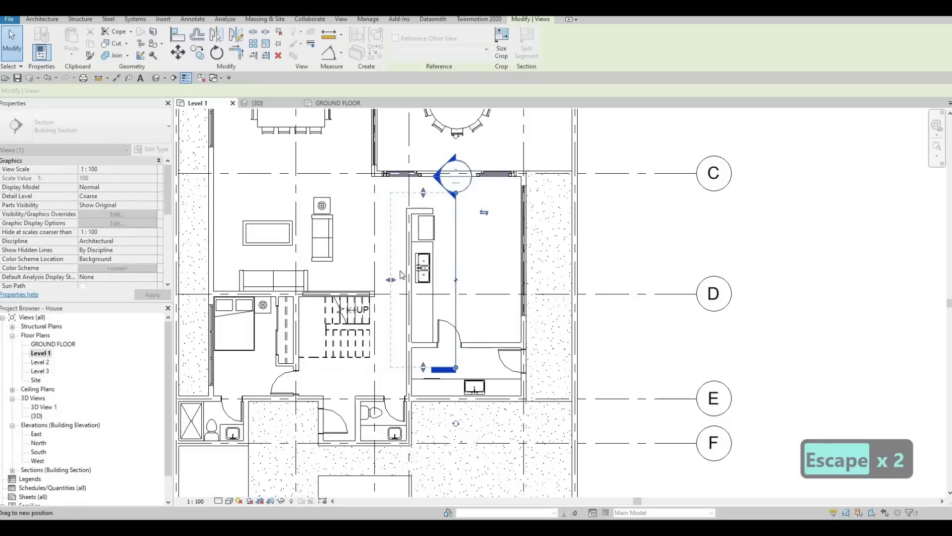
key("Escape")
key("Escape")
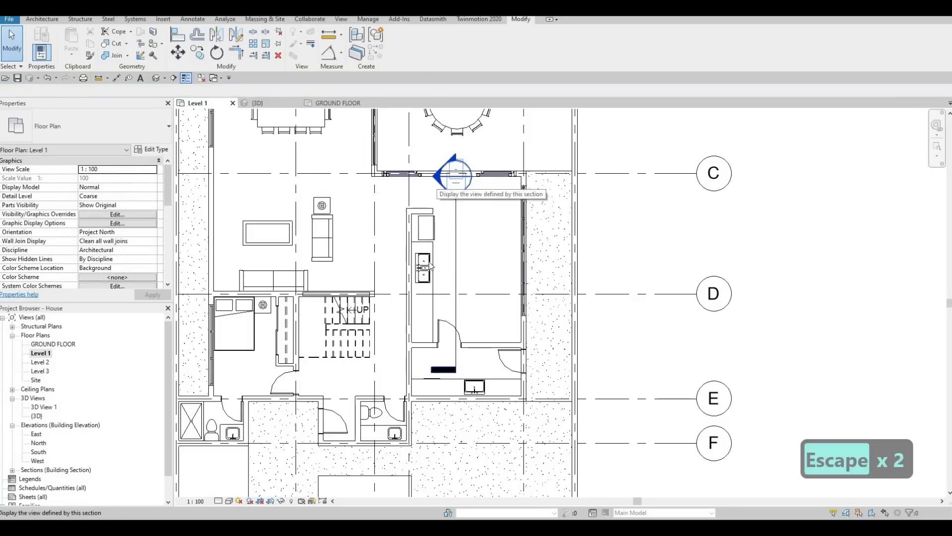
Open the new section's view and move the level heads outward, clear of the building
double_click(446, 179)
middle_click_drag(526, 331, 431, 272)
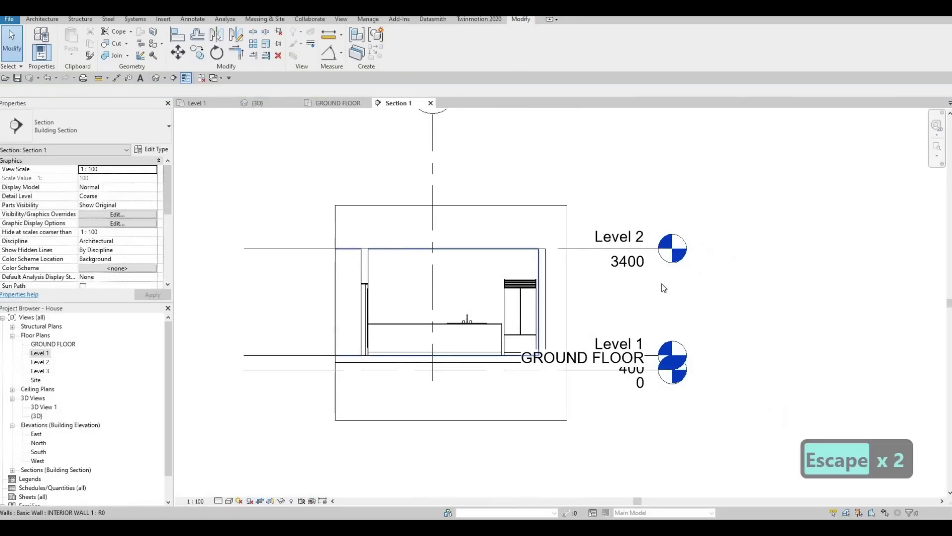
scroll(664, 288, "up", 2)
key("Escape")
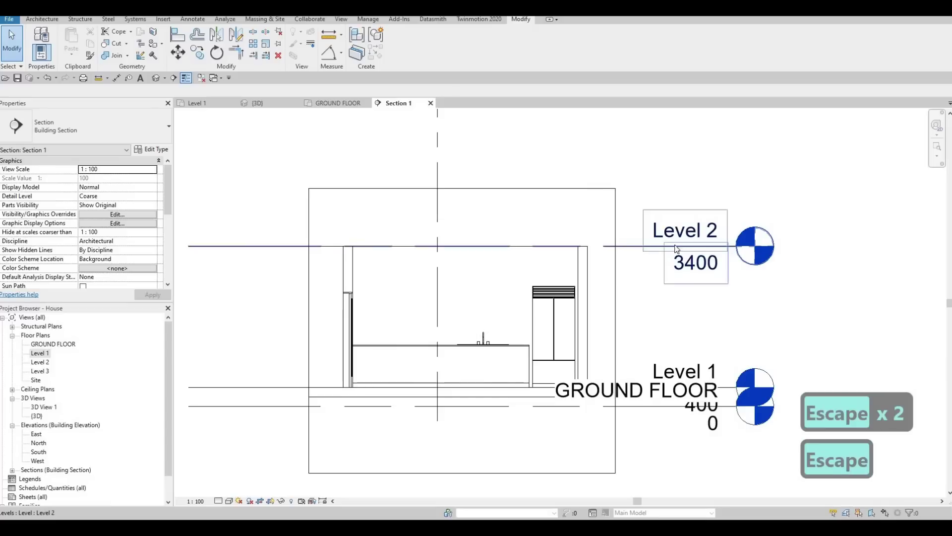
left_click(640, 246)
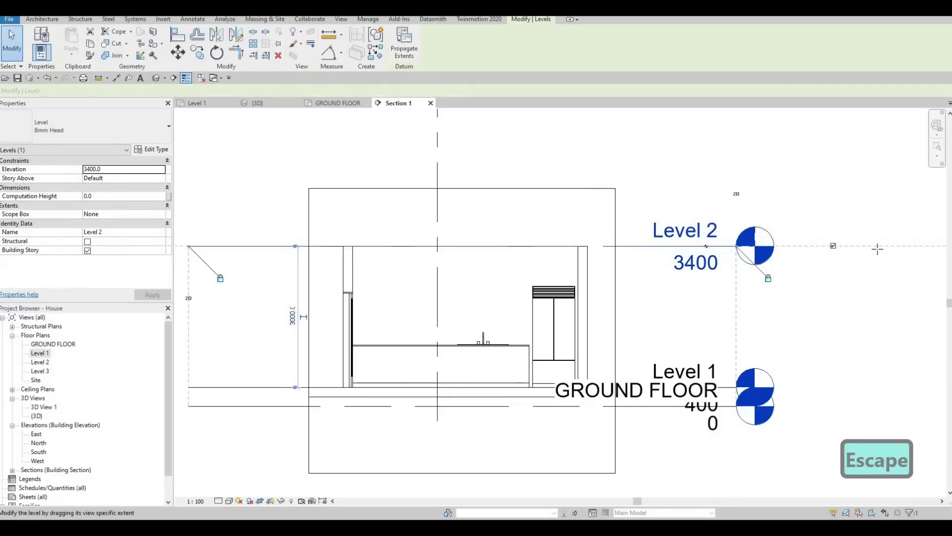
left_click_drag(877, 249, 863, 248)
key("Escape")
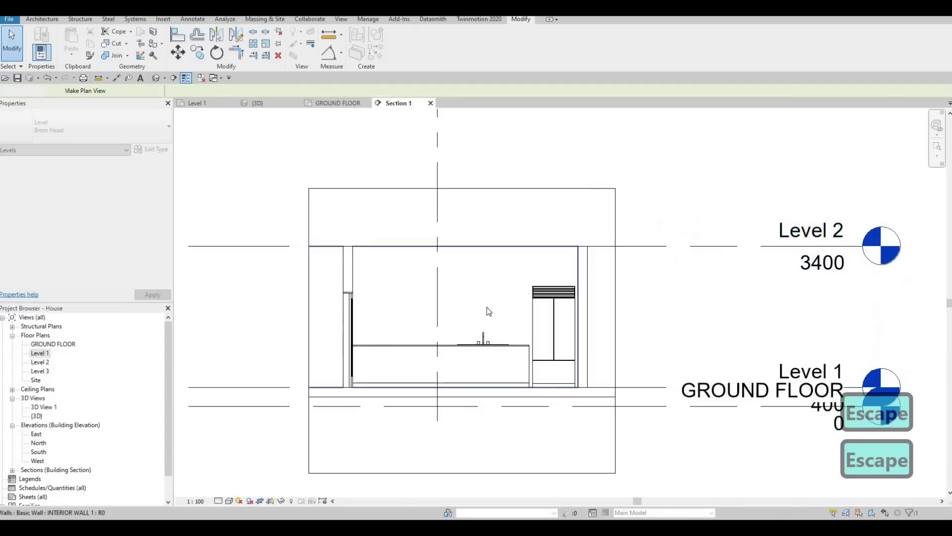
Open the counter for in-place editing, copy the cabinet body's material name Glulam 32h, and leave the editor without changes
scroll(489, 310, "up", 4)
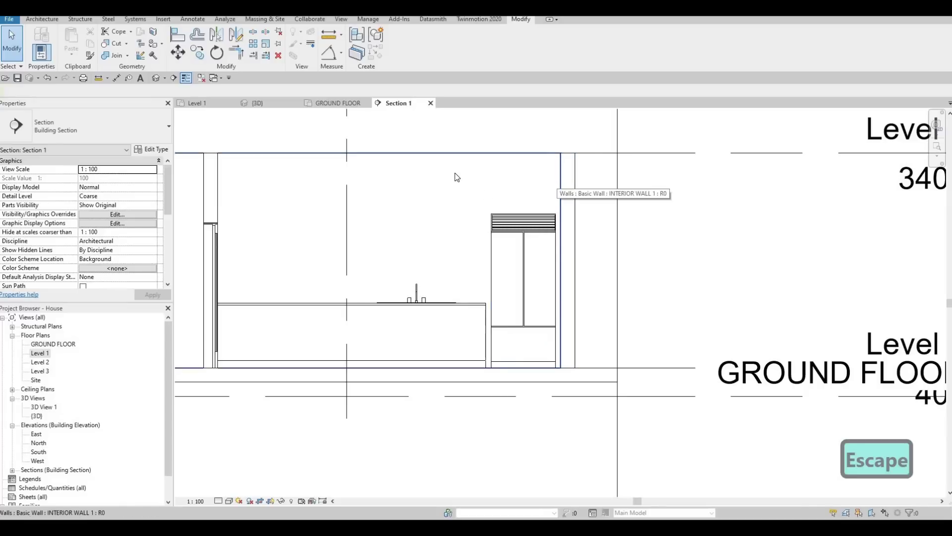
left_click(42, 19)
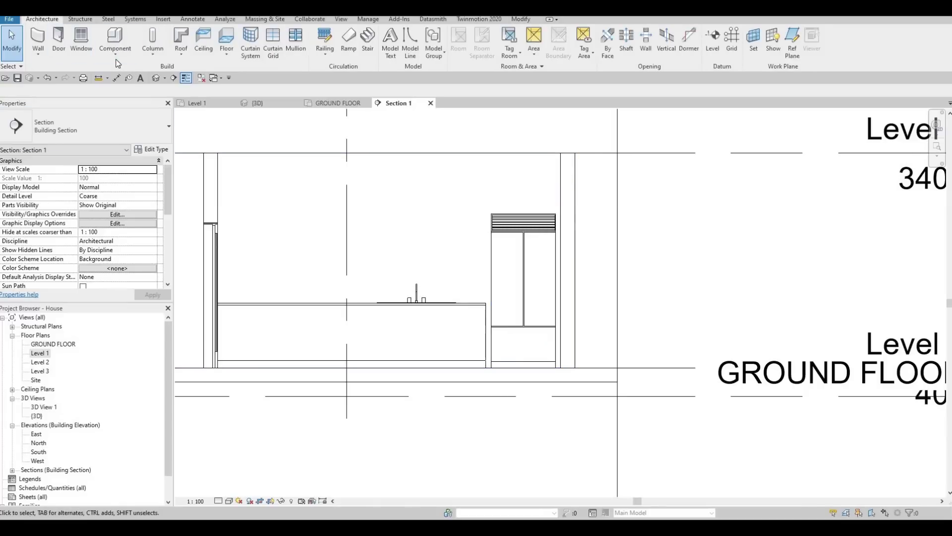
left_click(382, 279)
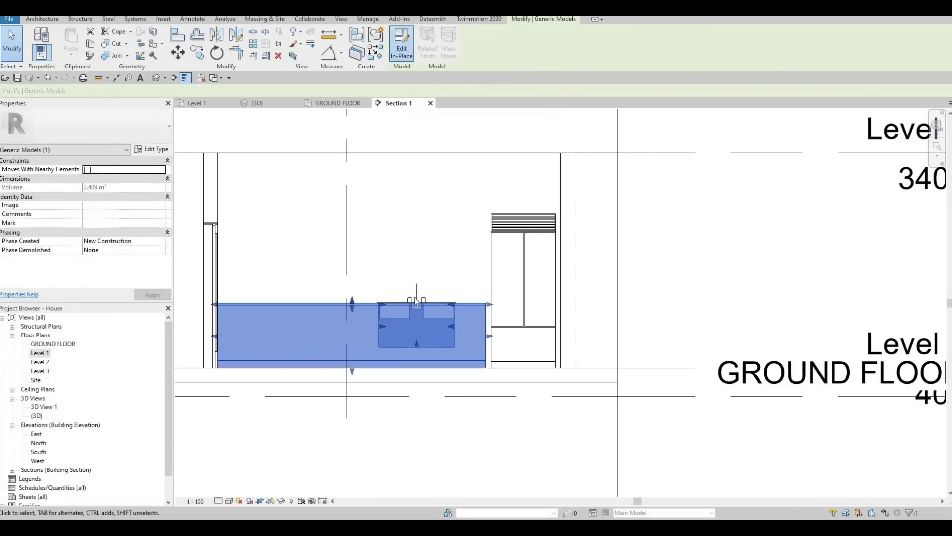
left_click(322, 302)
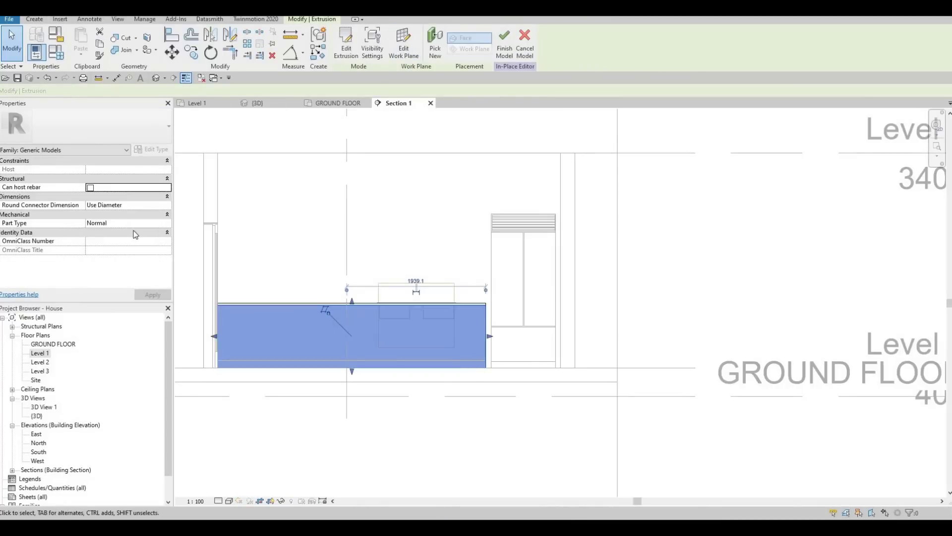
left_click(134, 231)
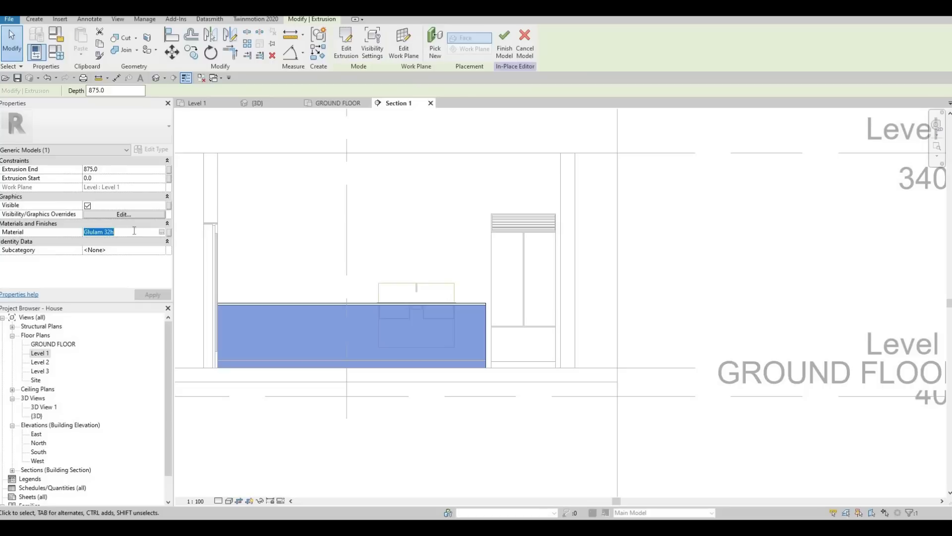
key("ctrl+c")
key("Escape")
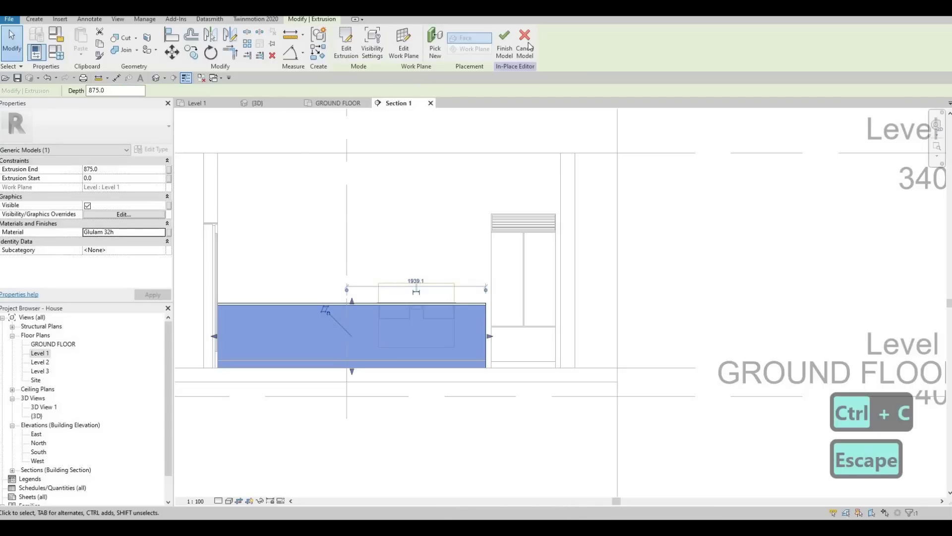
left_click(524, 44)
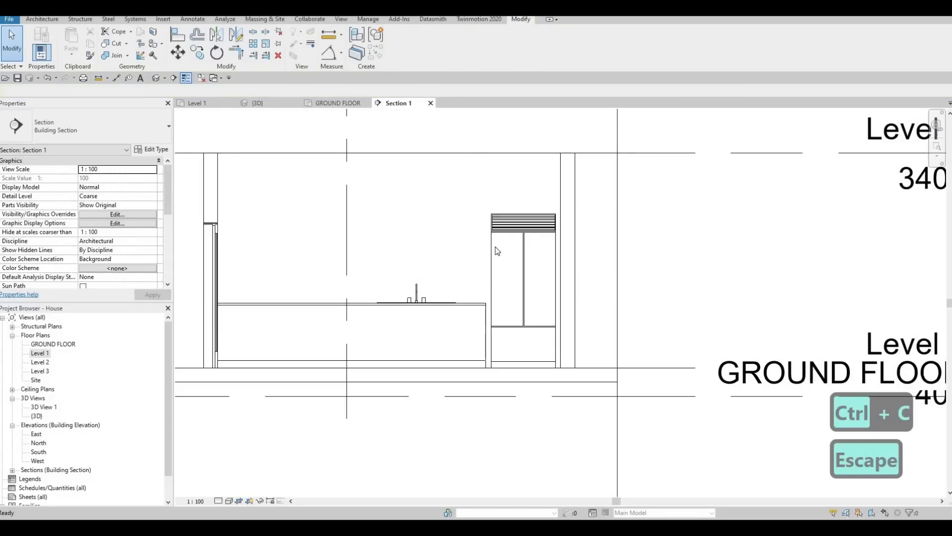
Reopen the counter in place and start an extrusion on the work plane of the interior wall behind it
left_click(454, 308)
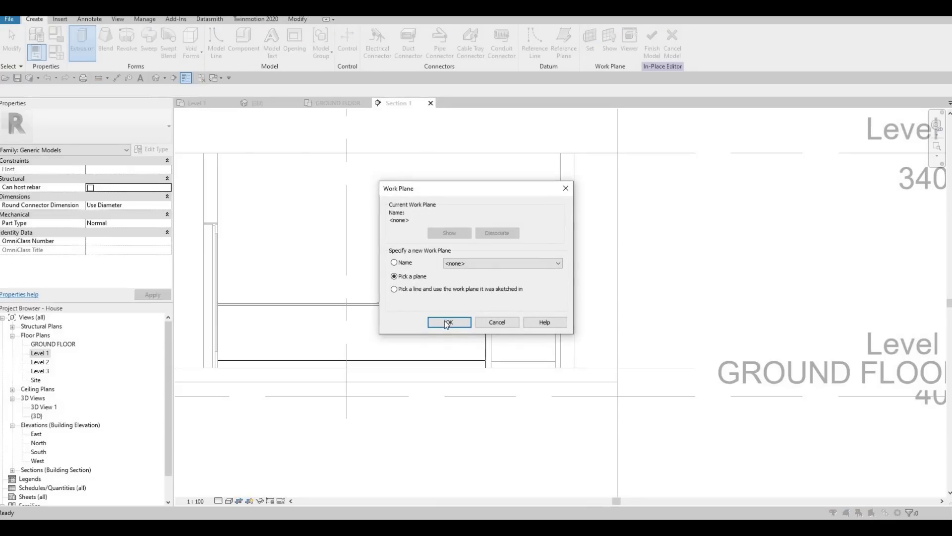
left_click(449, 322)
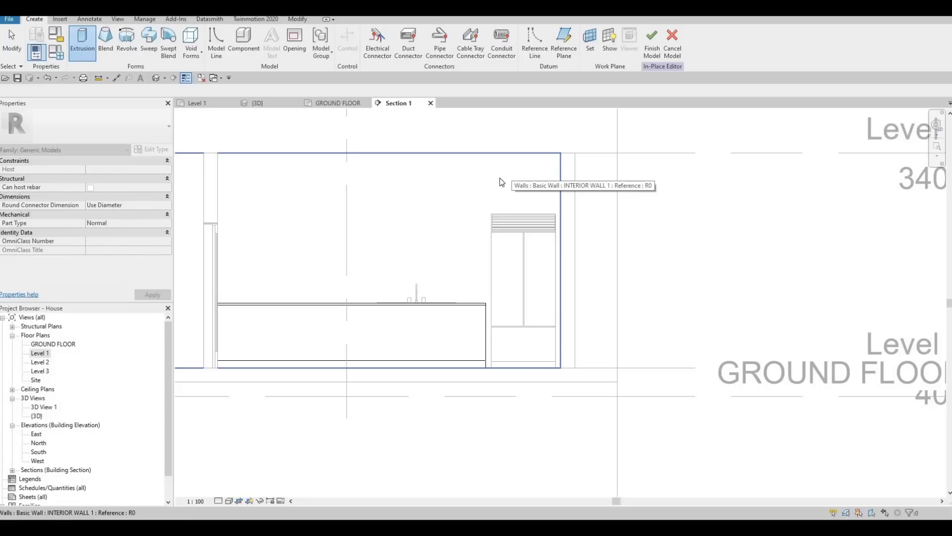
left_click(501, 182)
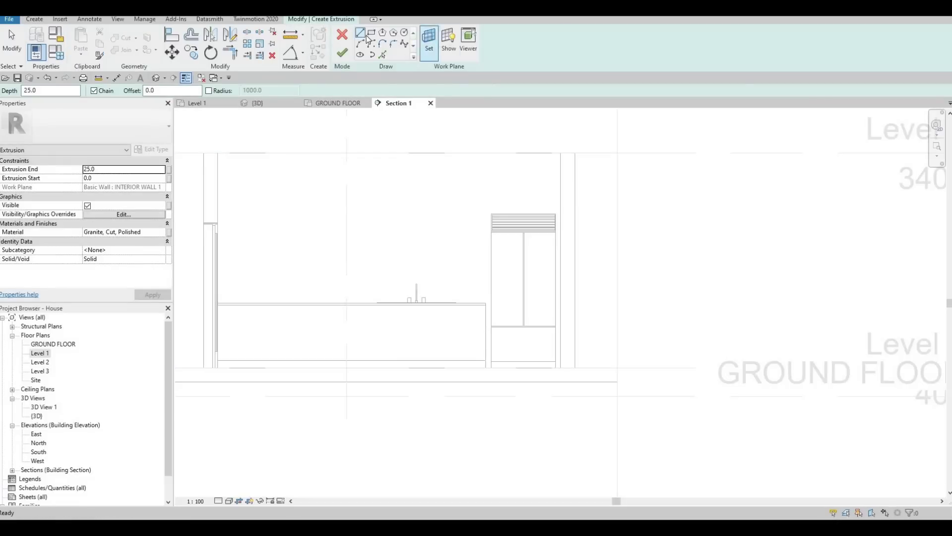
Sketch a rectangle about 1045 by 2744 mm around the refrigerator, from the counter's end at floor level to the side wall
left_click(372, 37)
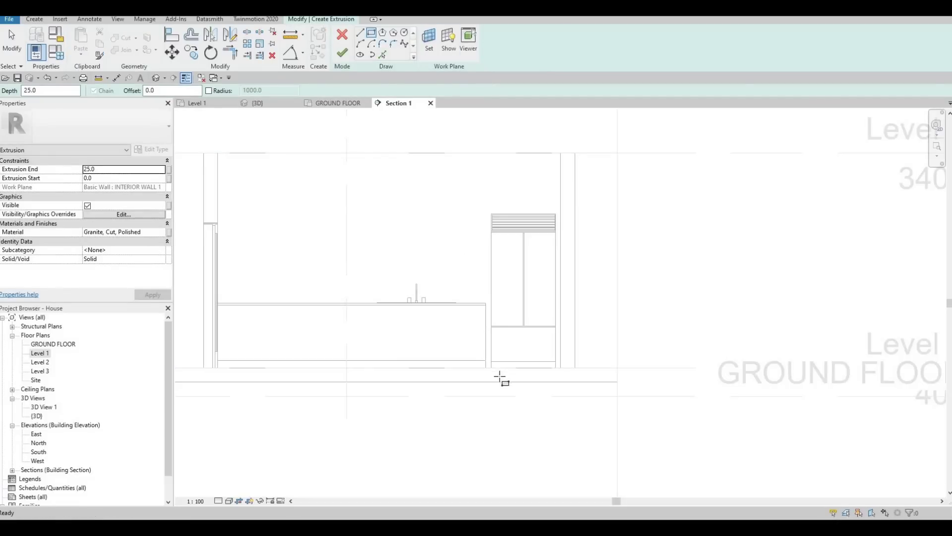
scroll(477, 365, "up", 4)
left_click(475, 362)
scroll(494, 216, "down", 1)
middle_click_drag(494, 216, 475, 331)
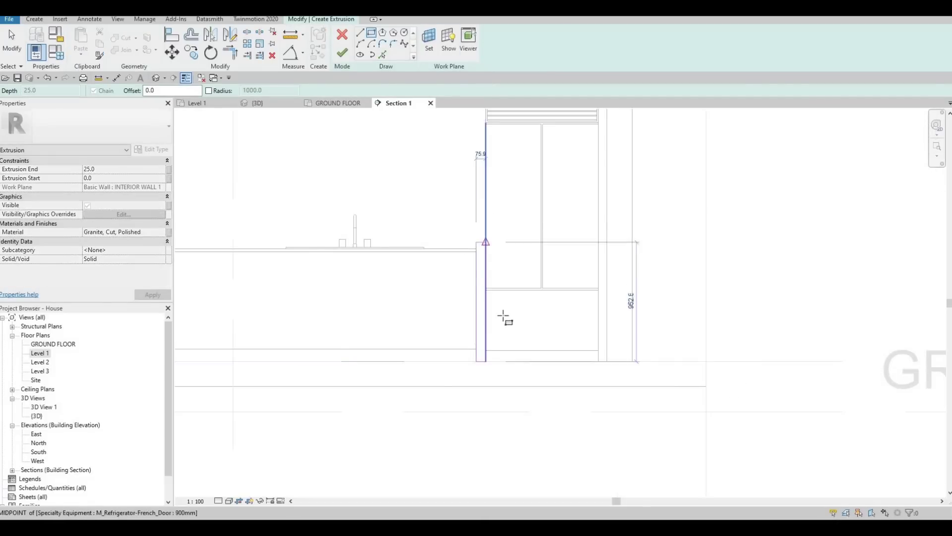
scroll(549, 220, "down", 2)
scroll(549, 211, "up", 1)
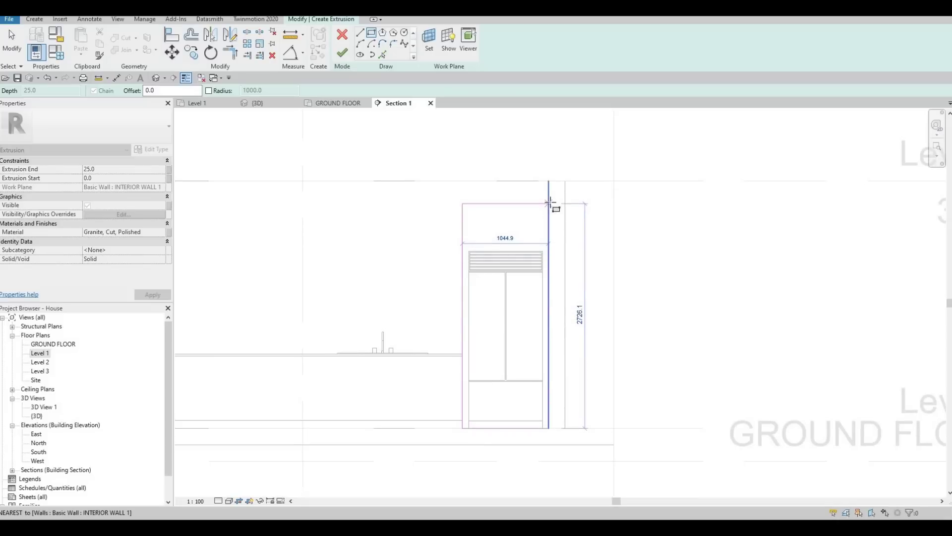
left_click(550, 202)
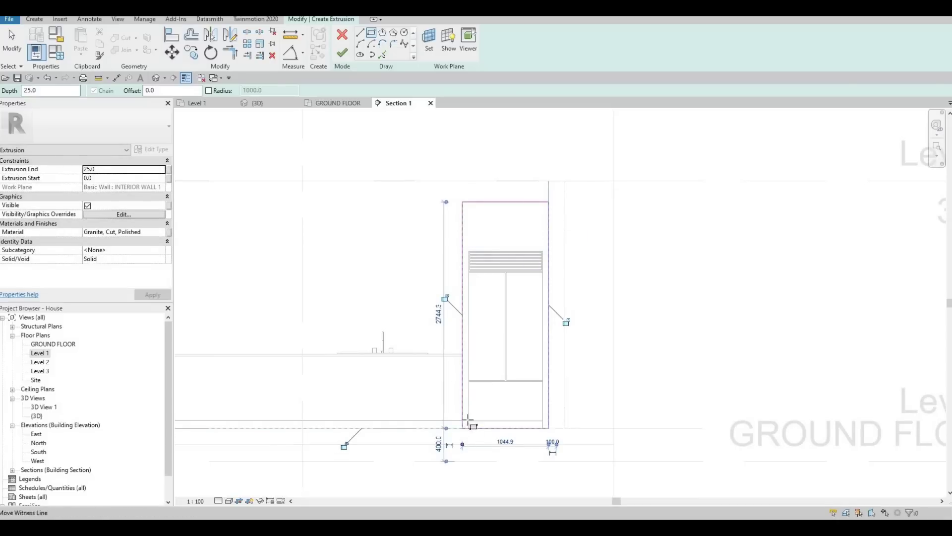
Sketch an inner rectangle of 900 by 2150 mm along the refrigerator's outline
scroll(469, 420, "up", 2)
left_click(469, 420)
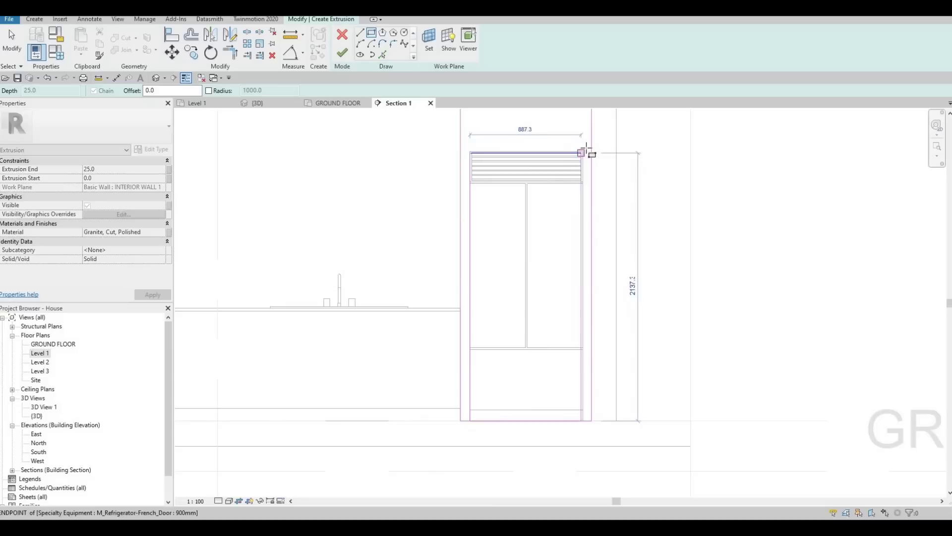
left_click(584, 152)
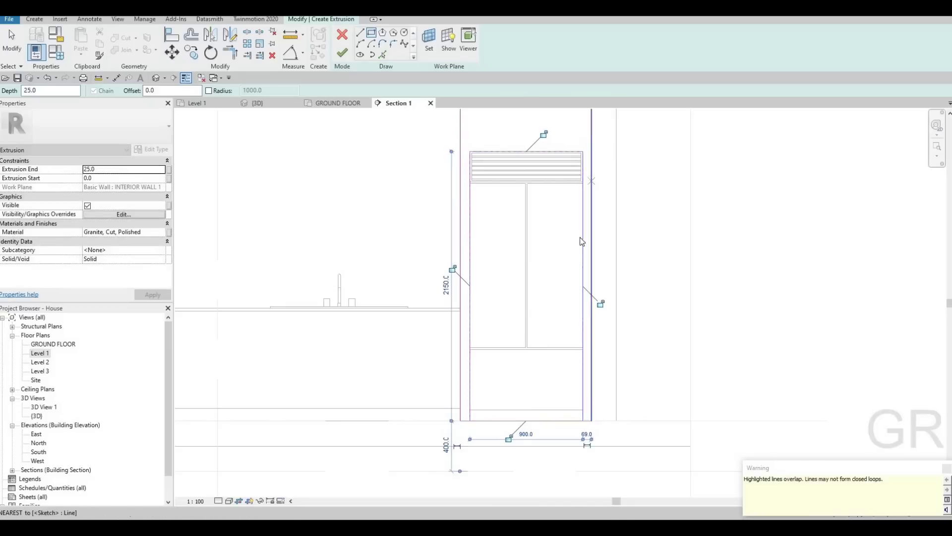
key("Escape")
key("Escape")
key("Escape")
key("Escape")
scroll(527, 208, "down", 1)
Set the outer rectangle's upper edge to 2800 mm above the floor
left_click(529, 190)
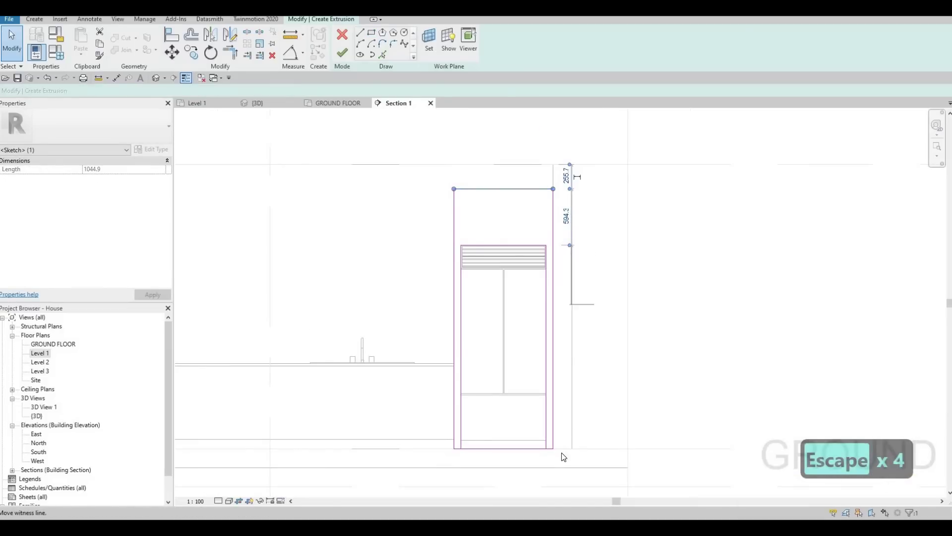
left_click_drag(564, 457, 563, 453)
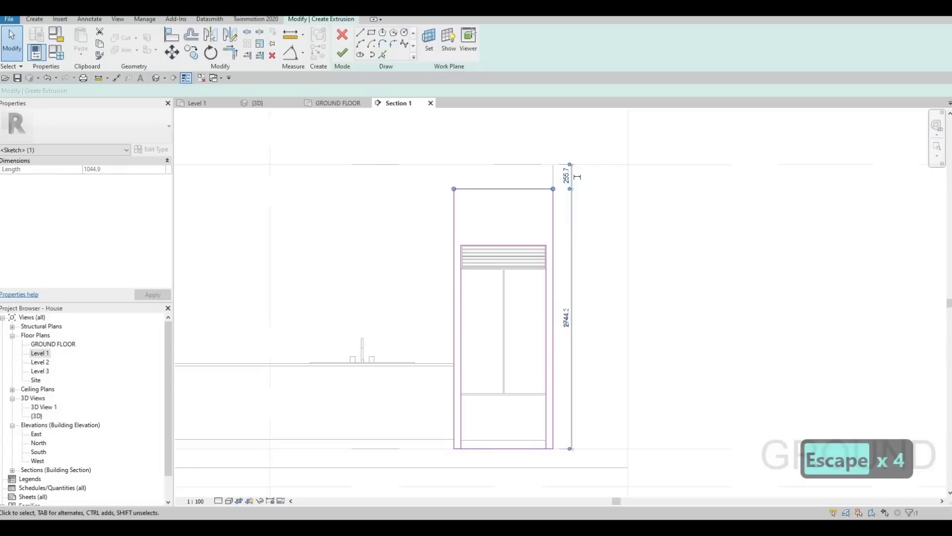
left_click(566, 318)
type("280")
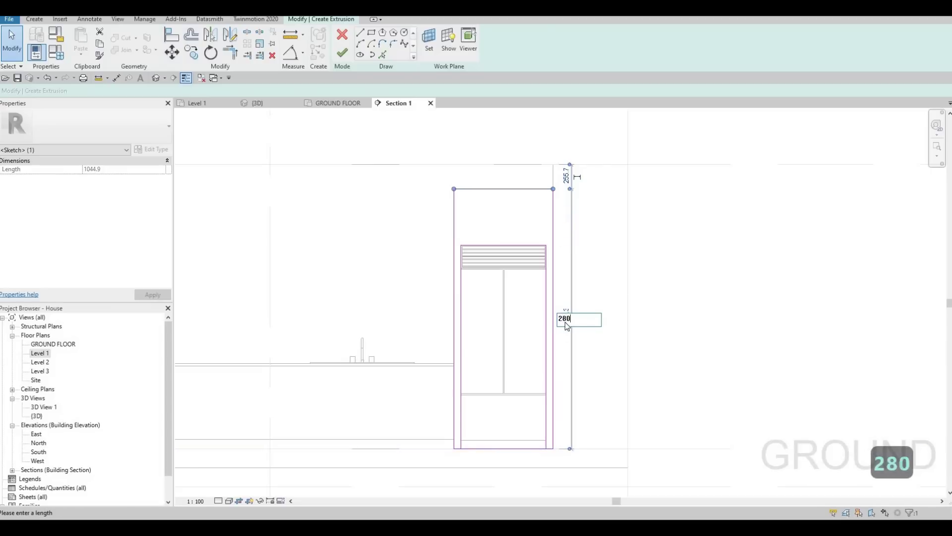
type("0")
key("Return")
key("Escape")
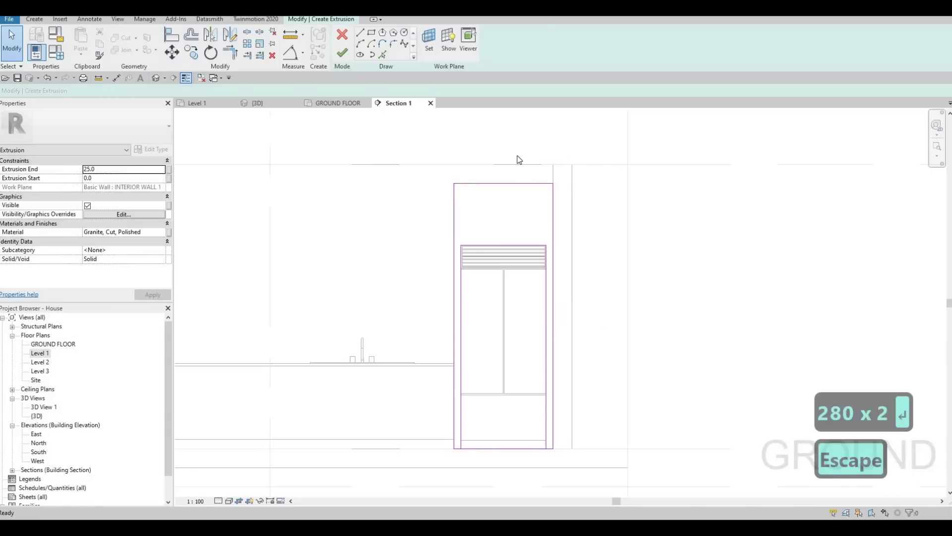
Set the extrusion's material to Glulam 32h and try to finish the sketch
scroll(510, 189, "up", 1)
scroll(535, 195, "down", 3)
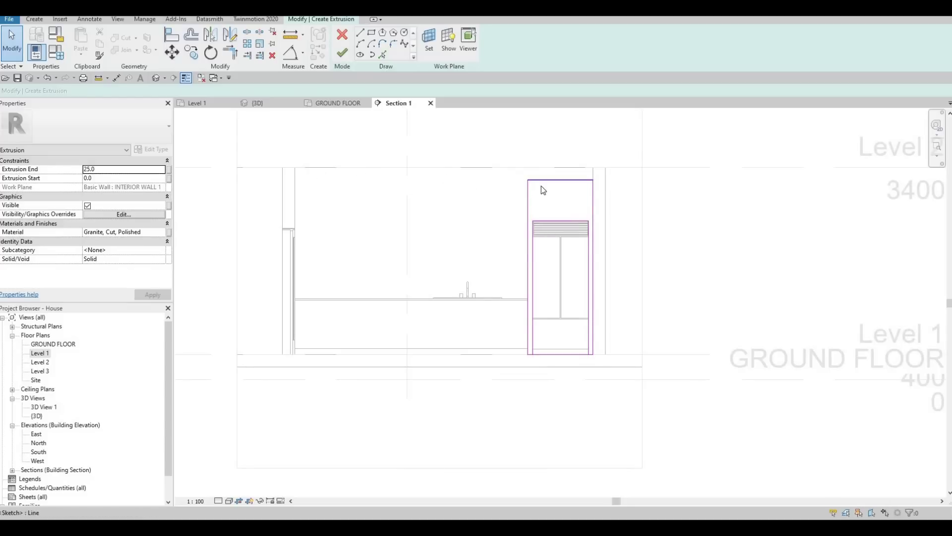
middle_click_drag(489, 158, 368, 113)
key("Escape")
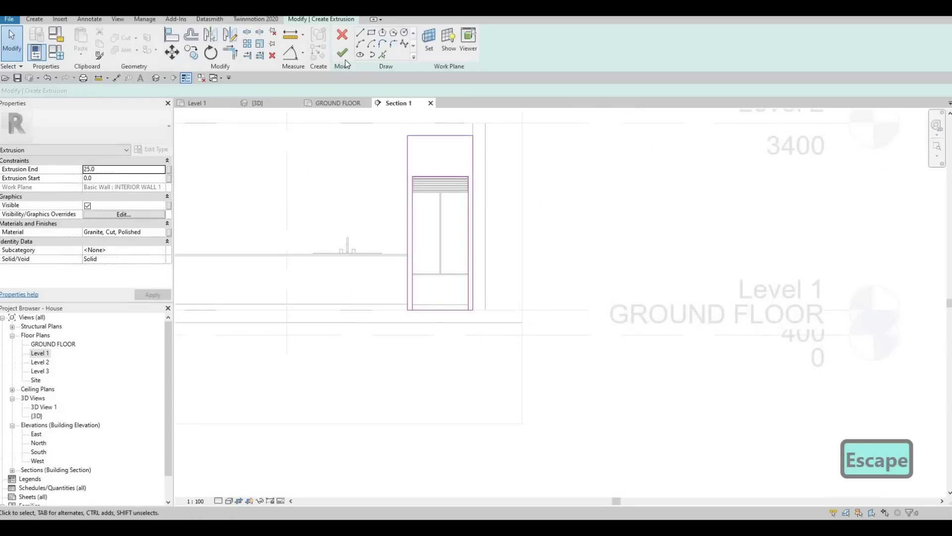
left_click(145, 232)
key("ctrl+v")
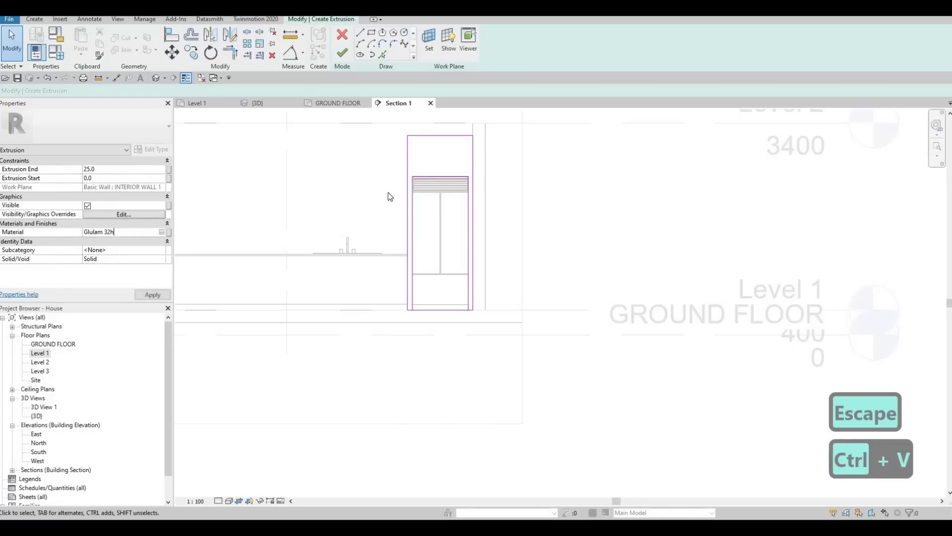
left_click(346, 55)
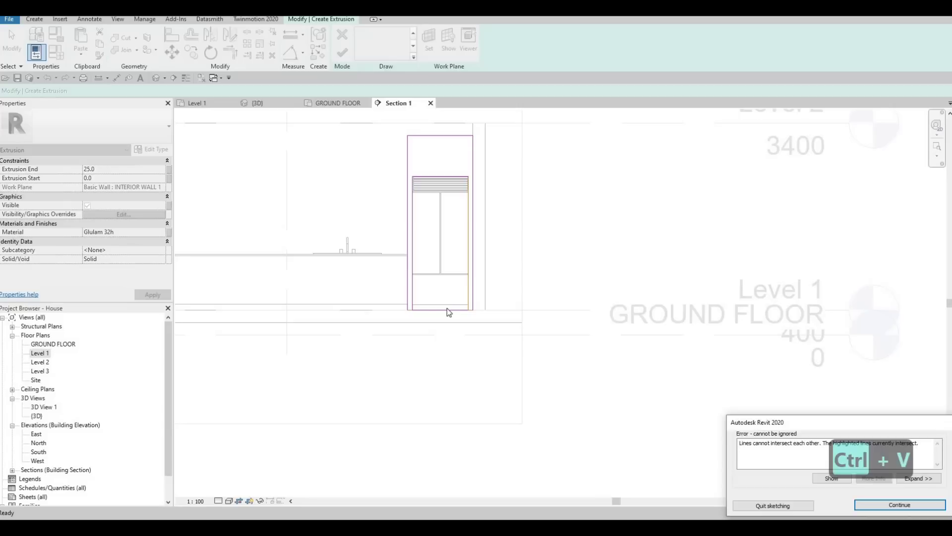
key("Escape")
key("Escape")
key("Escape")
key("Escape")
Delete the inner rectangle's lower line and split the outer rectangle's floor line below the refrigerator
scroll(496, 328, "up", 5)
left_click(482, 334)
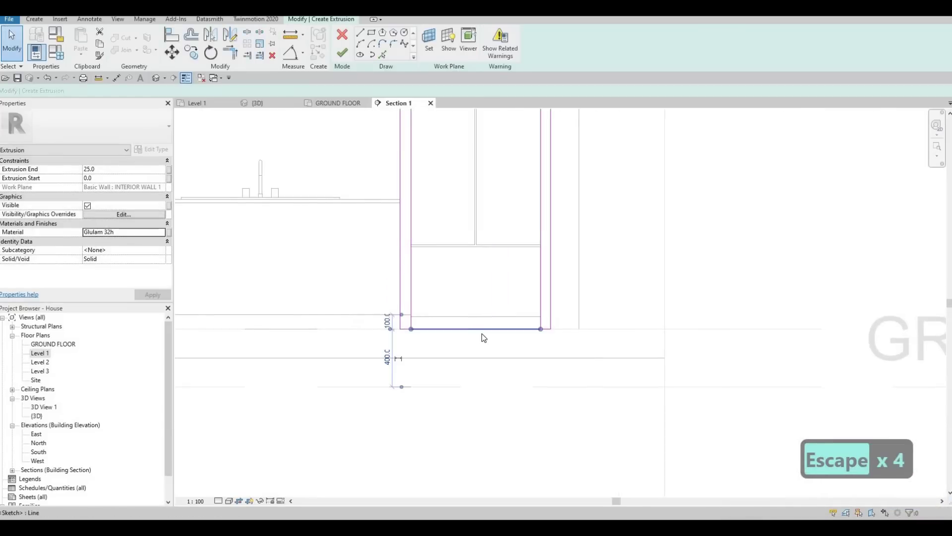
key("Delete")
key("s")
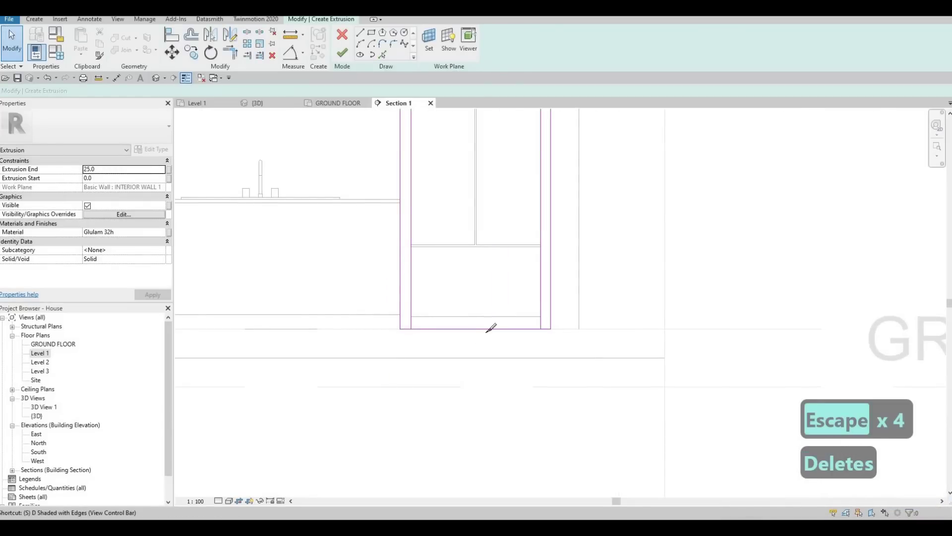
key("l")
key("Escape")
key("Escape")
key("Escape")
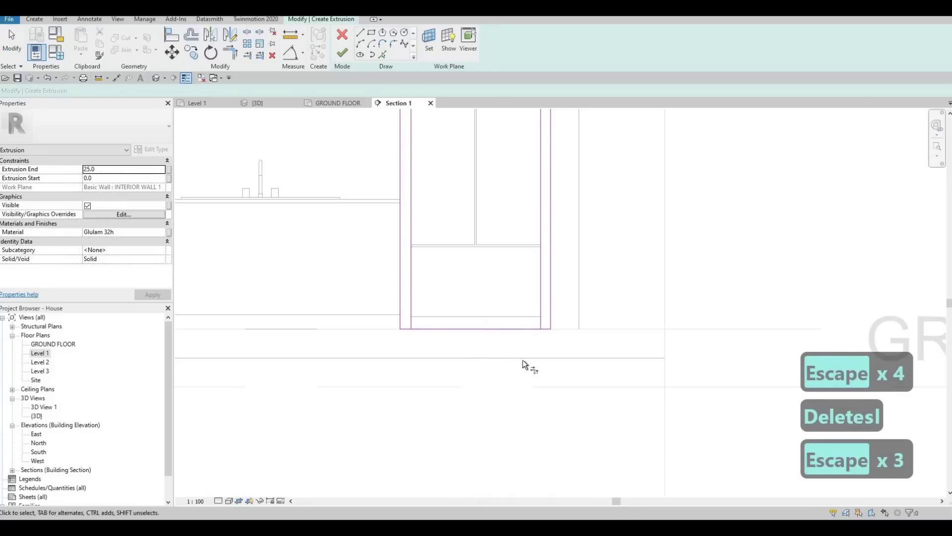
Trim the split floor line to the inner vertical lines to close both legs, and finish the surround's extrusion
key("t")
key("r")
left_click(542, 325)
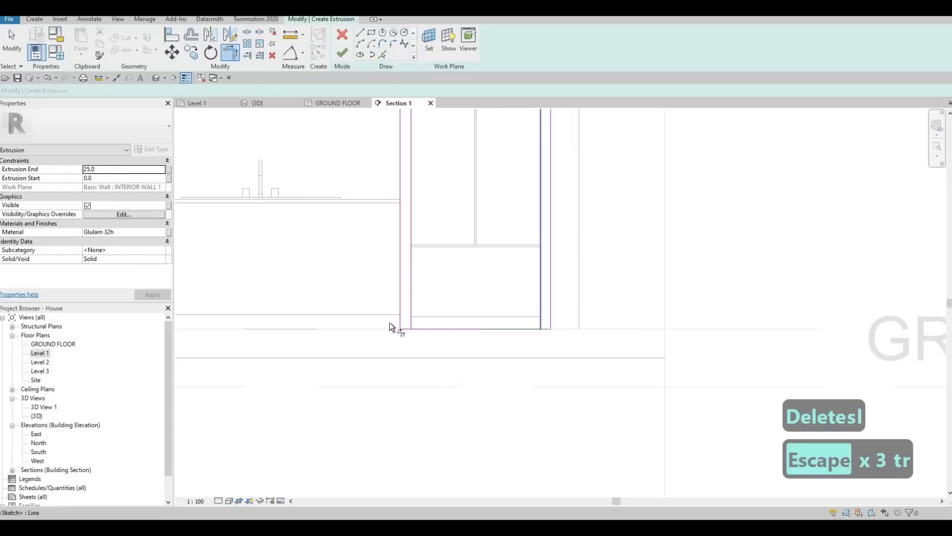
left_click(410, 328)
left_click(412, 319)
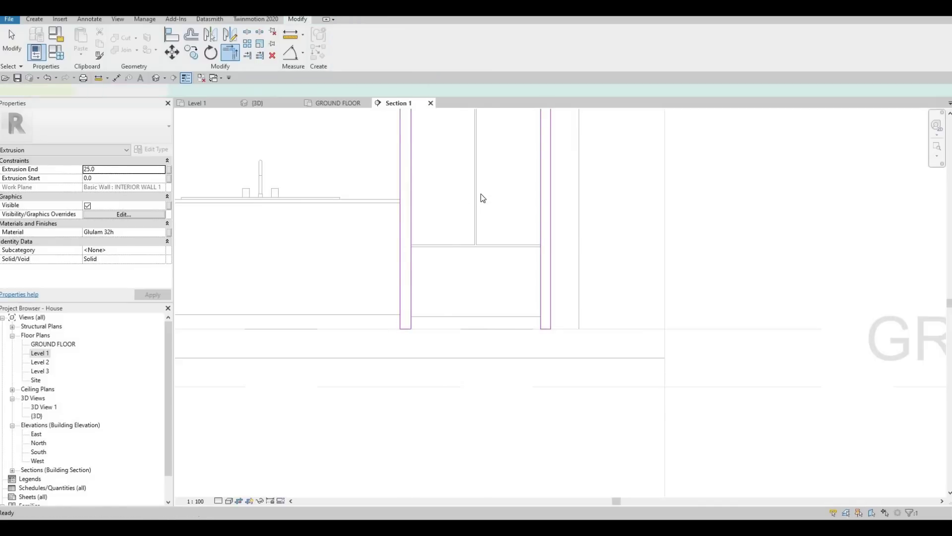
scroll(481, 194, "down", 3)
middle_click_drag(481, 194, 496, 251)
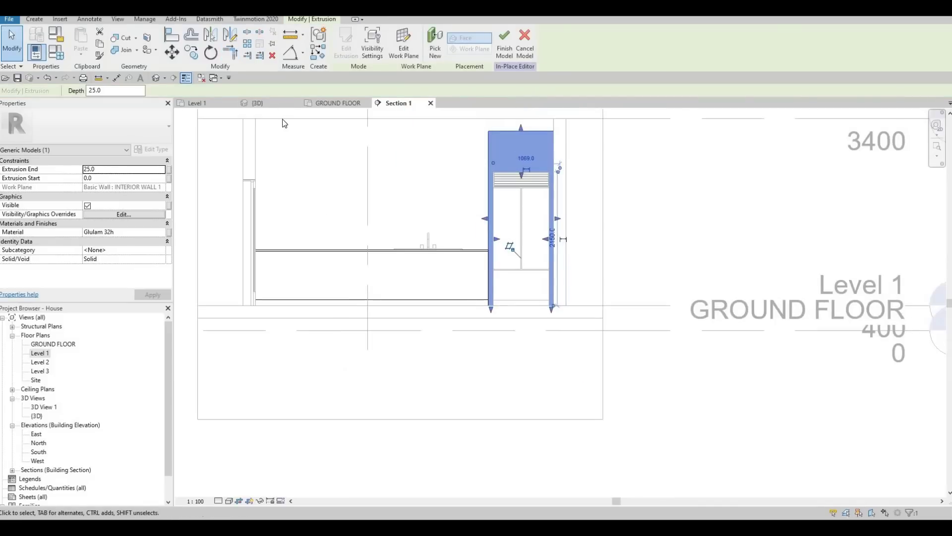
In the 3D view, extend the surround's front face to the refrigerator's front and finish the in-place model
left_click(273, 103)
left_click_drag(525, 165, 562, 203)
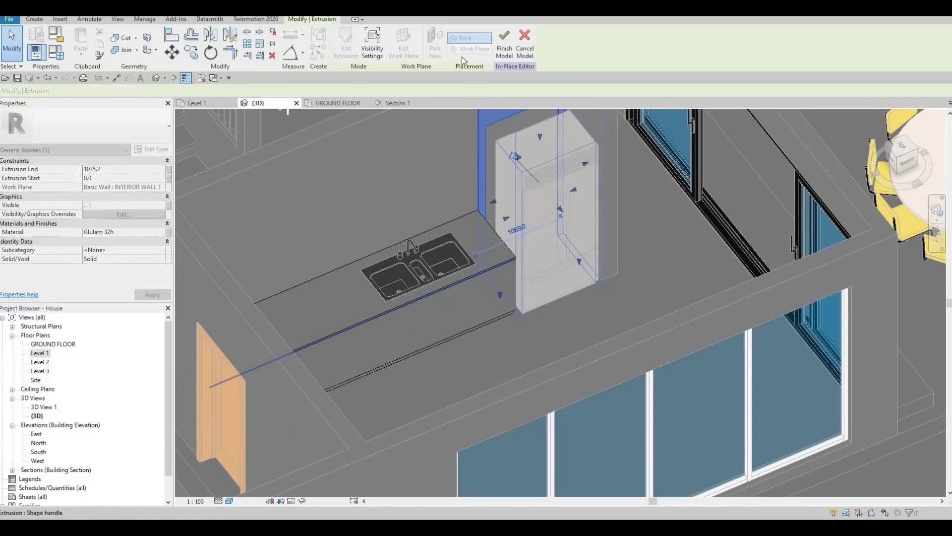
left_click(505, 52)
middle_click_drag(578, 291, 506, 350)
key("Escape")
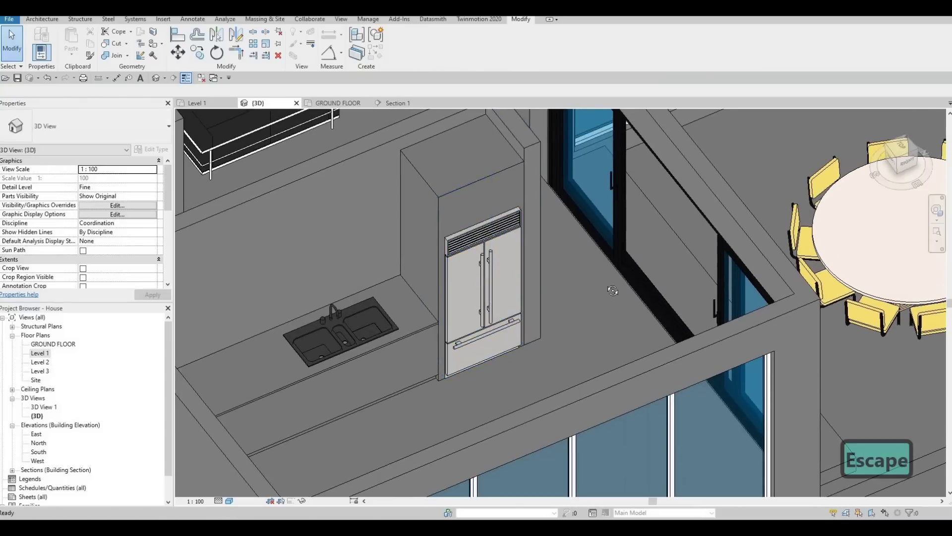
middle_click_drag(619, 283, 565, 266, "shift")
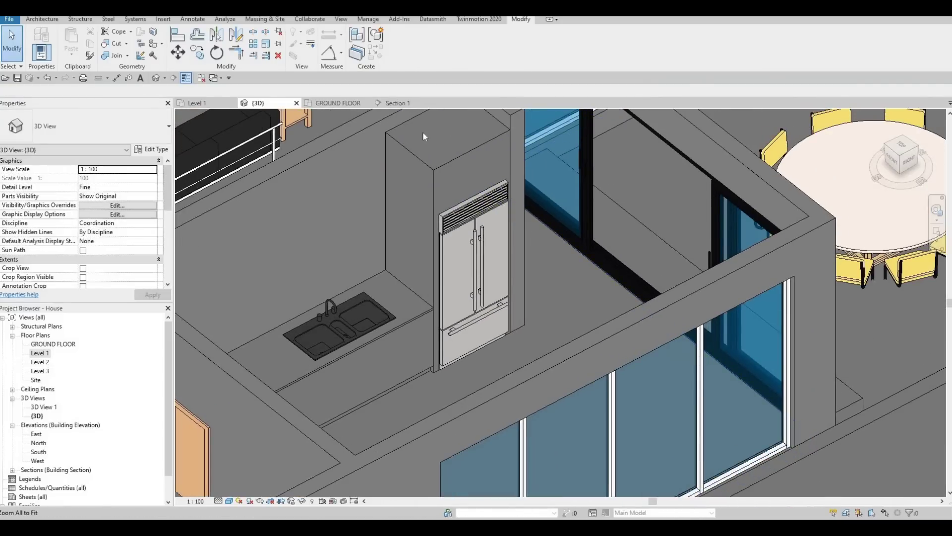
In Section 1, reopen the counter model in place and start an extrusion on the interior wall behind it
left_click(396, 103)
middle_click_drag(503, 266, 548, 268)
middle_click_drag(534, 159, 541, 148)
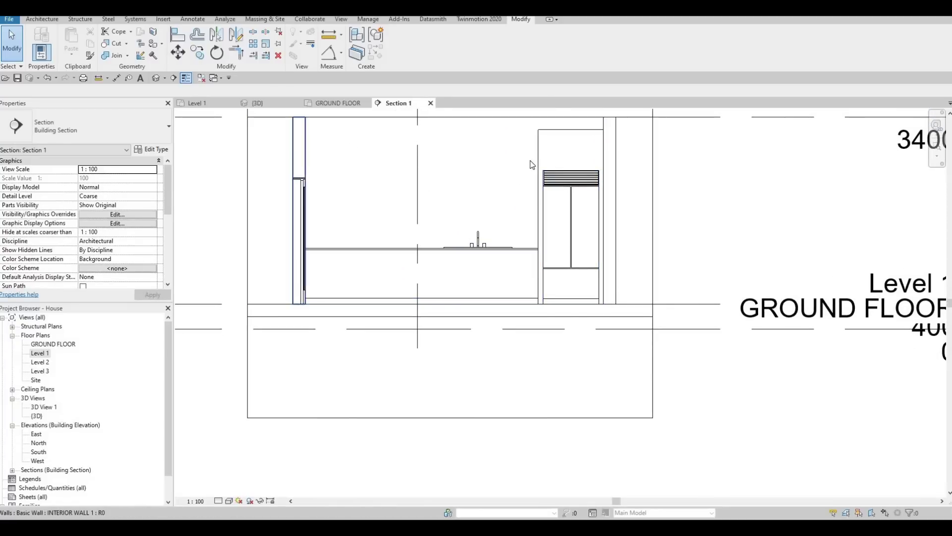
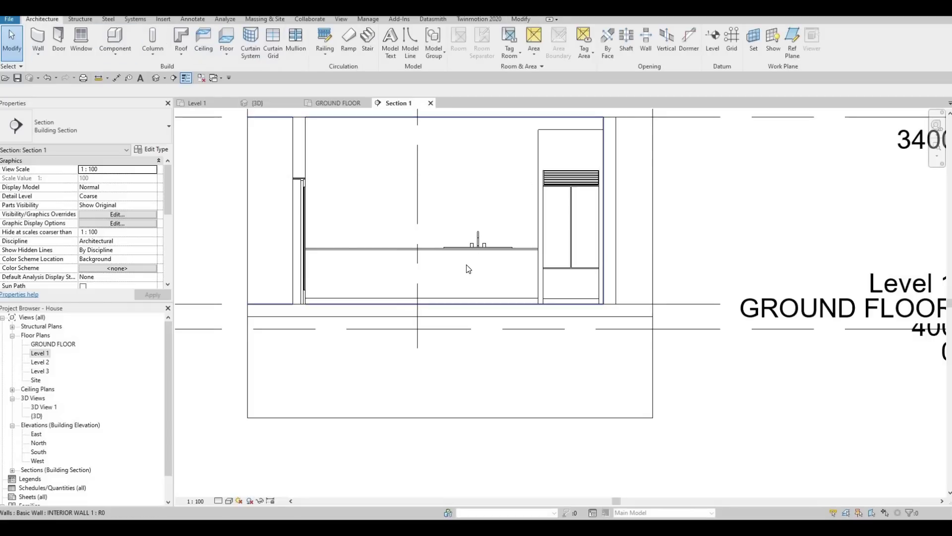
left_click(381, 249)
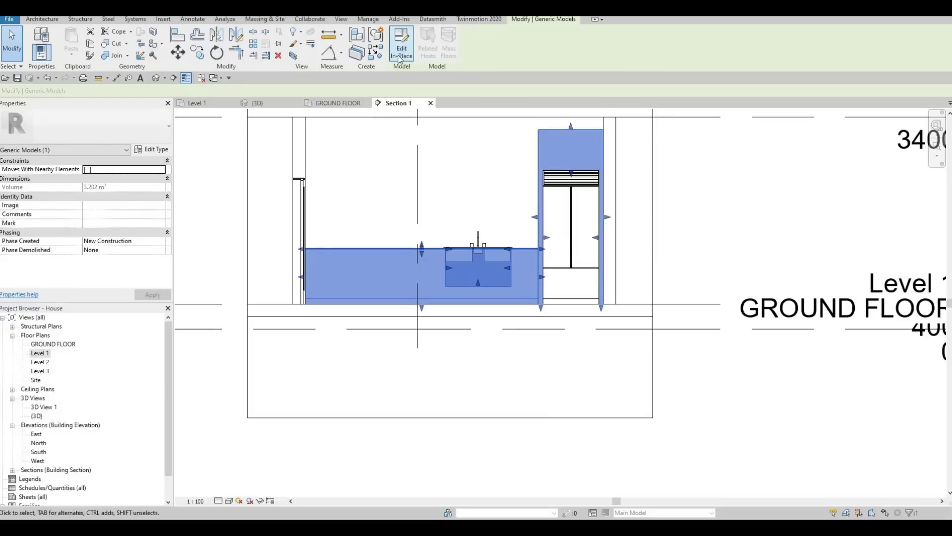
left_click(400, 53)
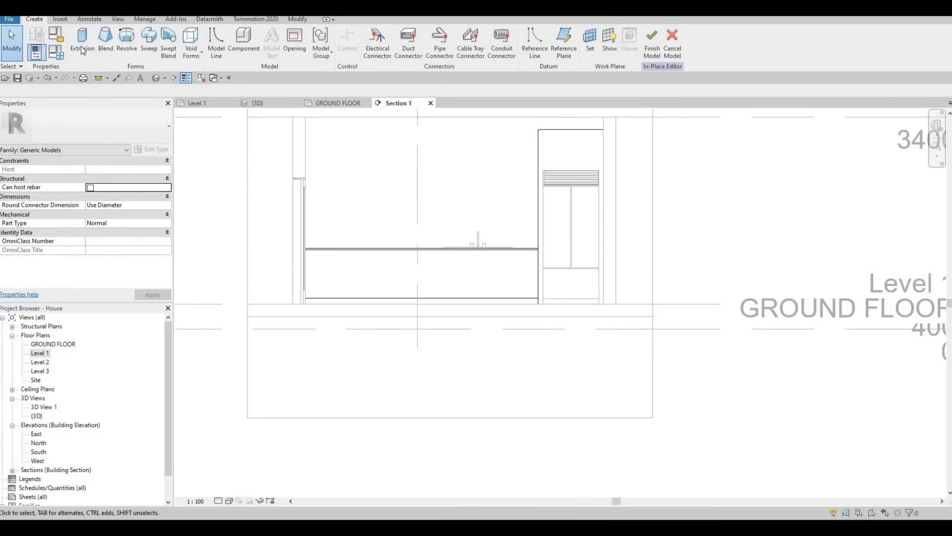
left_click(83, 50)
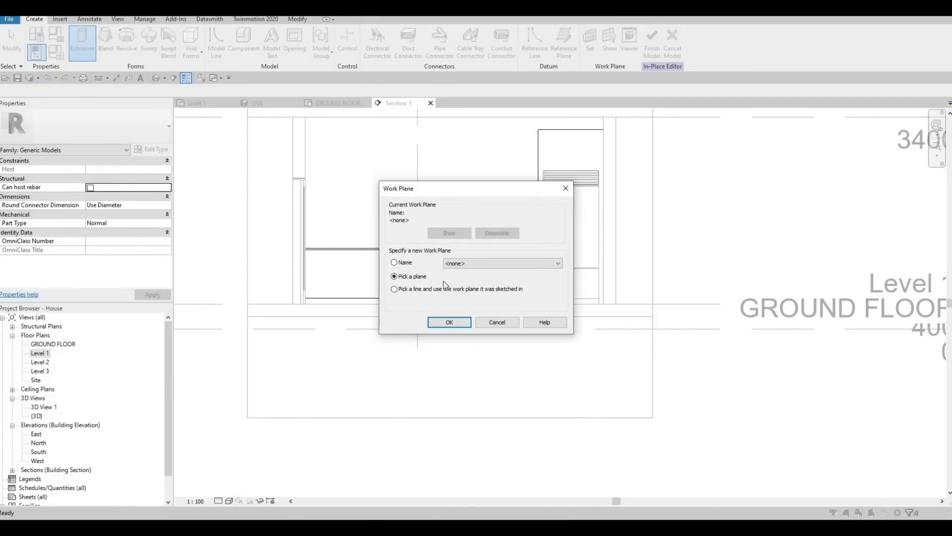
left_click(492, 163)
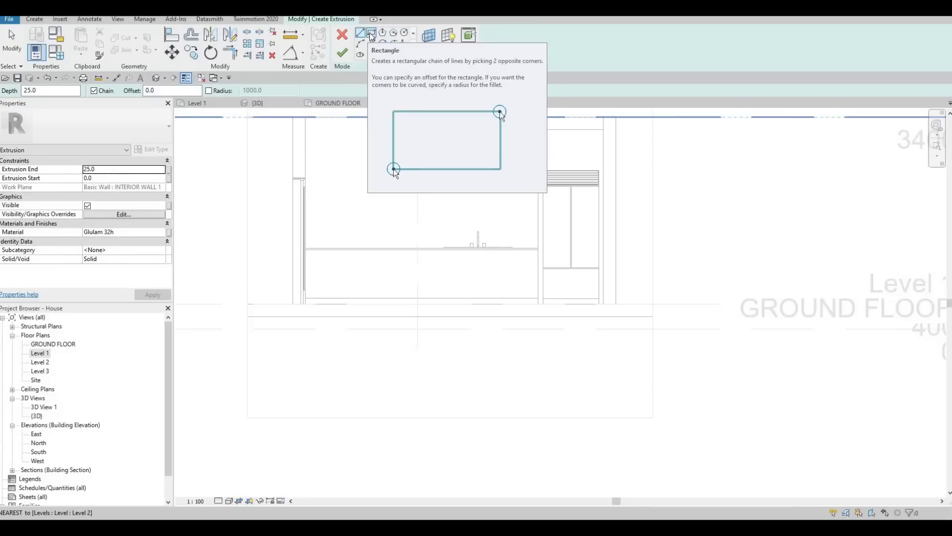
Sketch an upper cabinet rectangle about 1153 mm high above the counter, from the surround's upper corner to the opposite wall
left_click(371, 37)
left_click(540, 130)
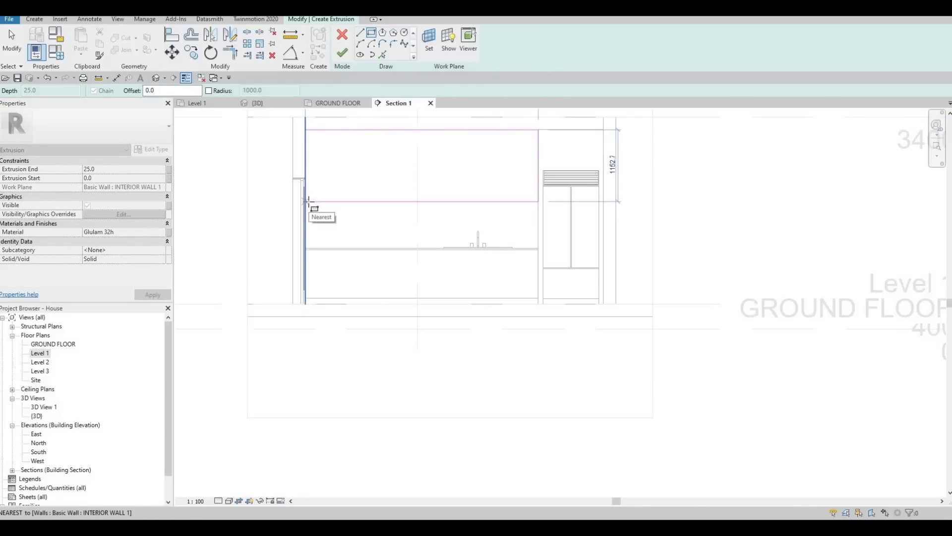
left_click(309, 203)
key("Escape")
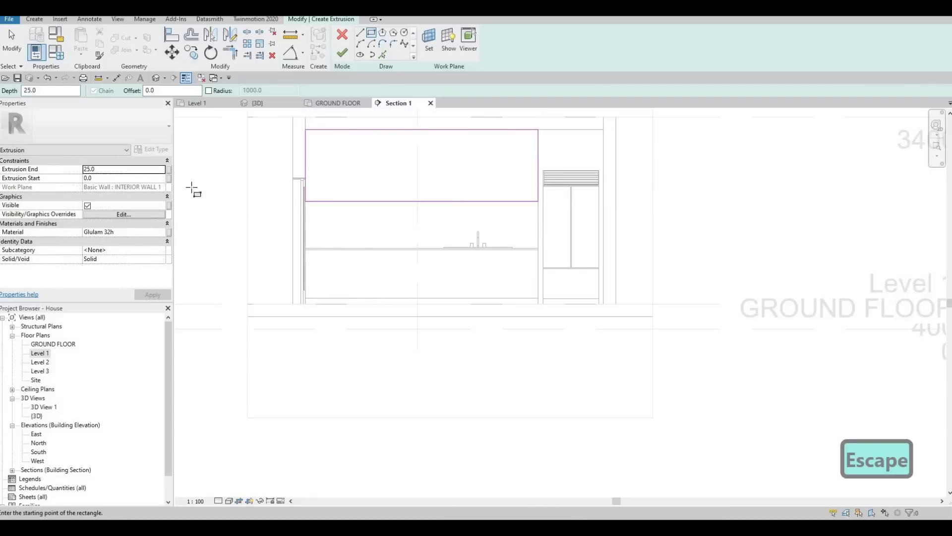
Set the upper cabinet's extrusion end to 500 mm, finish the extrusion and check it in the 3D view
left_click(113, 169)
type("500")
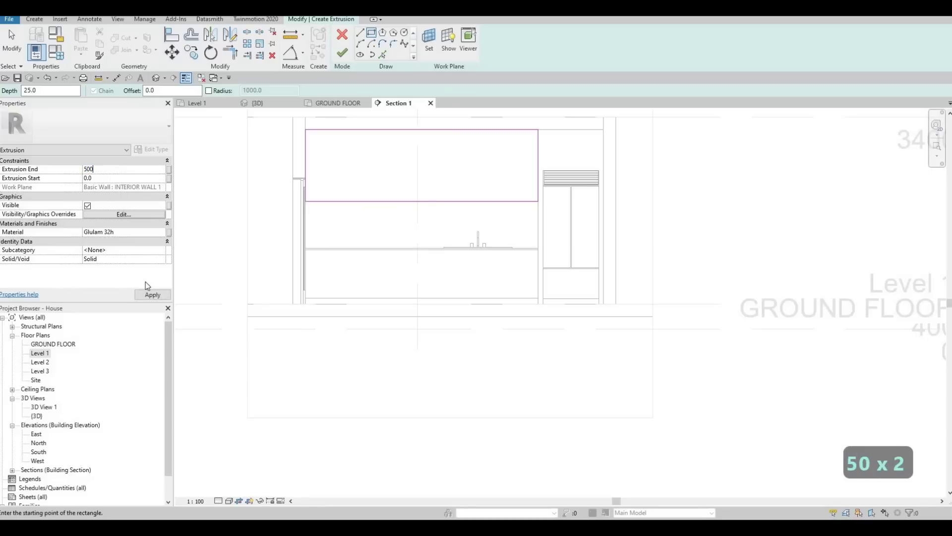
left_click(153, 298)
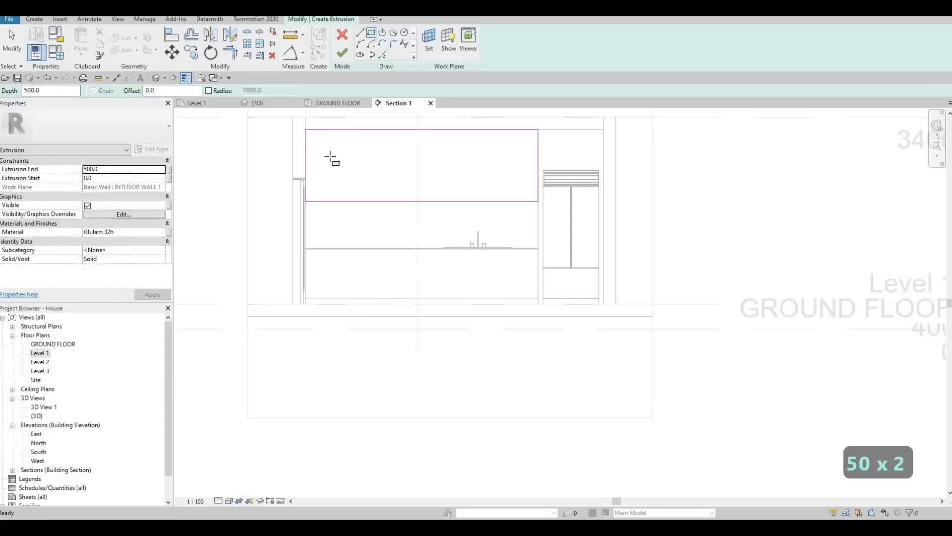
left_click(341, 57)
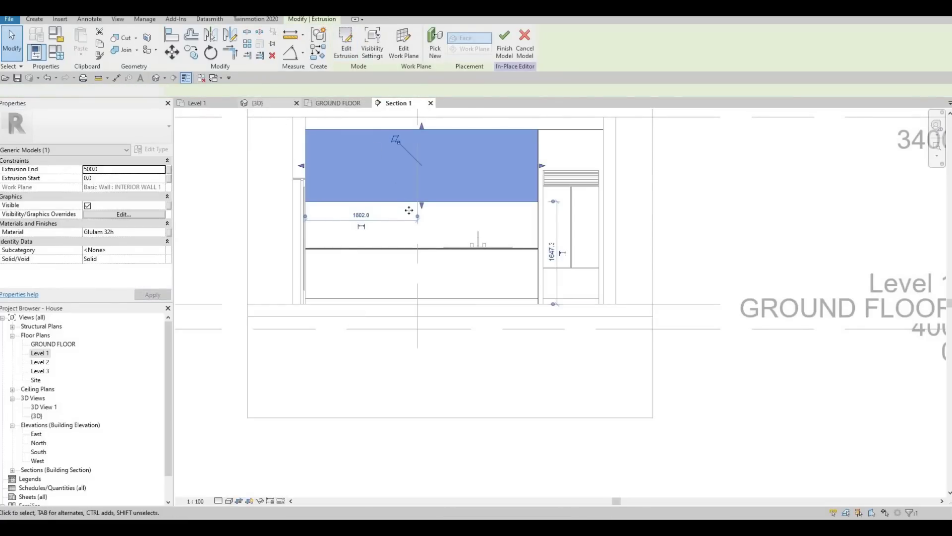
left_click(257, 103)
middle_click_drag(473, 243, 473, 113, "shift")
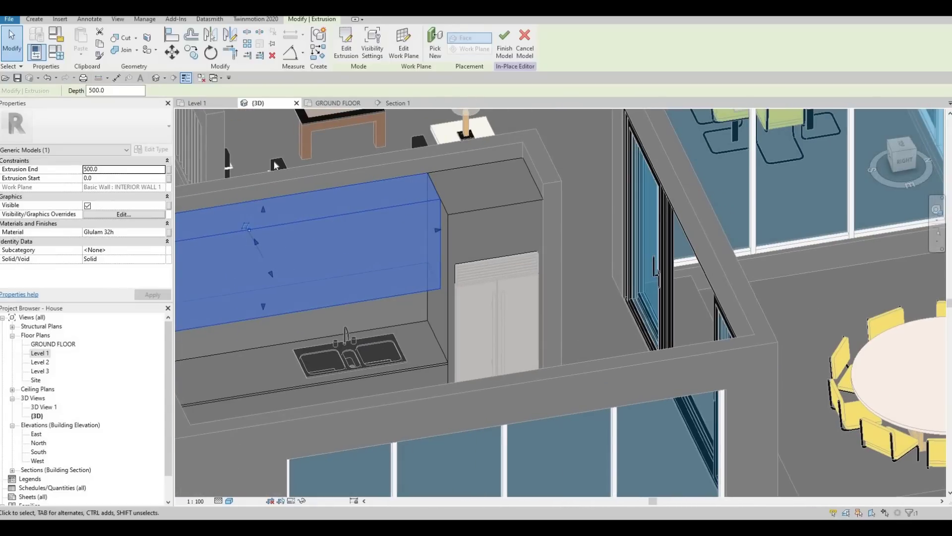
Return to Section 1 and start another rectangular extrusion on the interior wall face between the counter and the upper cabinet
double_click(40, 353)
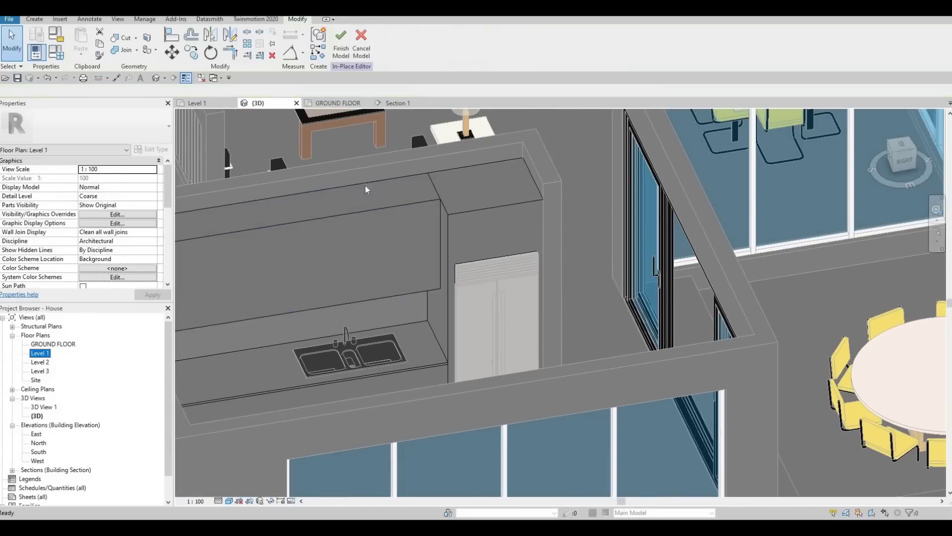
left_click(397, 104)
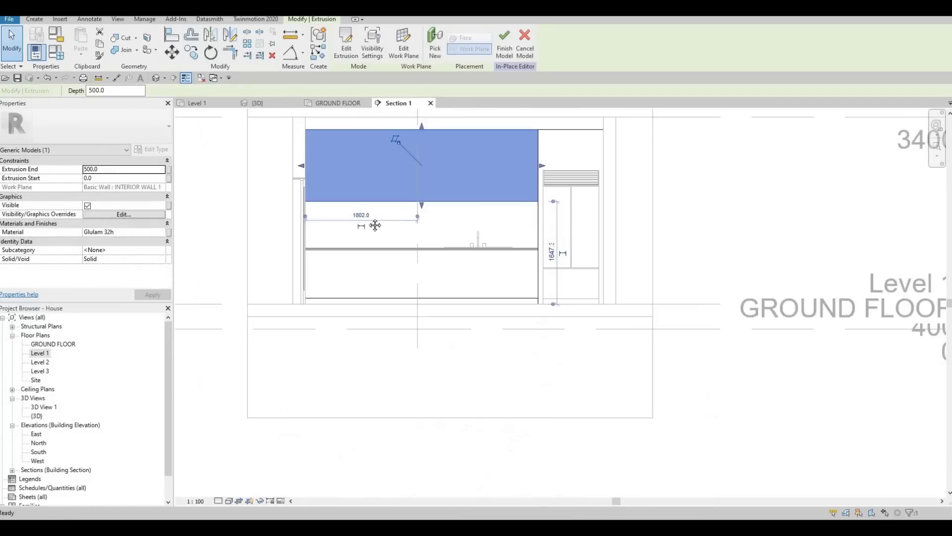
scroll(404, 214, "down", 1)
middle_click_drag(391, 226, 412, 260)
key("Escape")
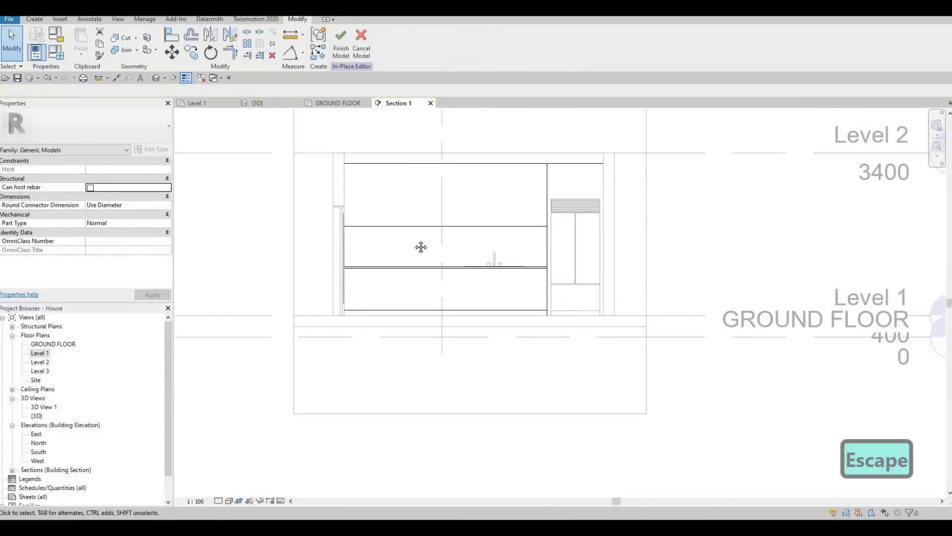
scroll(421, 247, "up", 2)
middle_click_drag(333, 222, 294, 204)
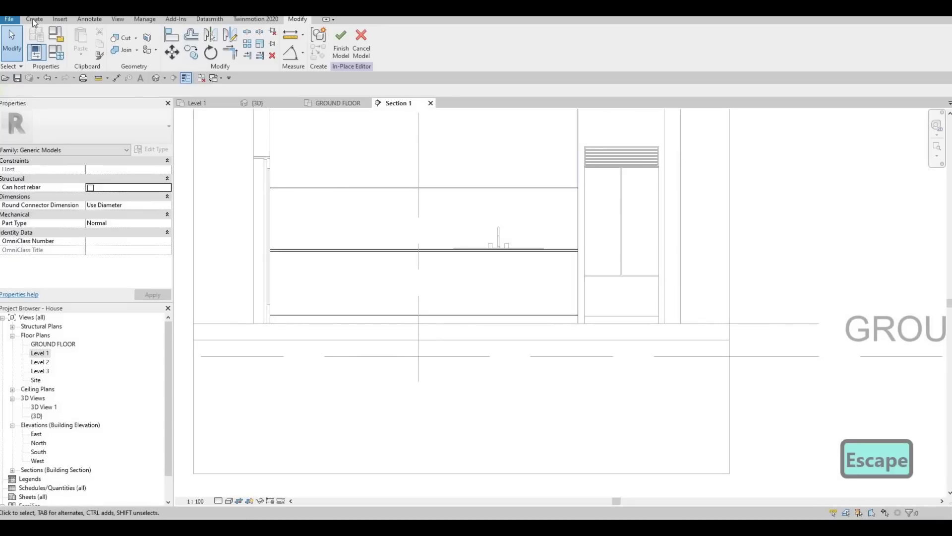
left_click(88, 52)
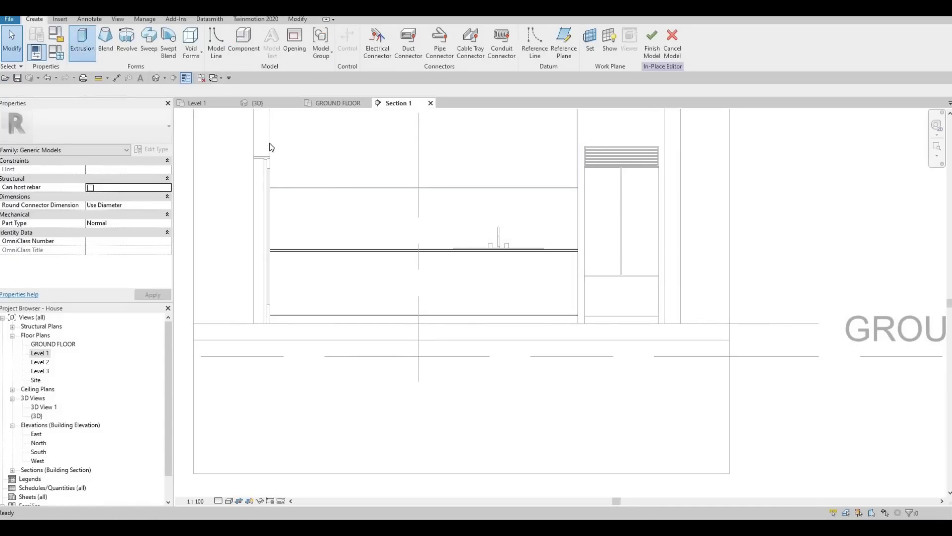
left_click(445, 322)
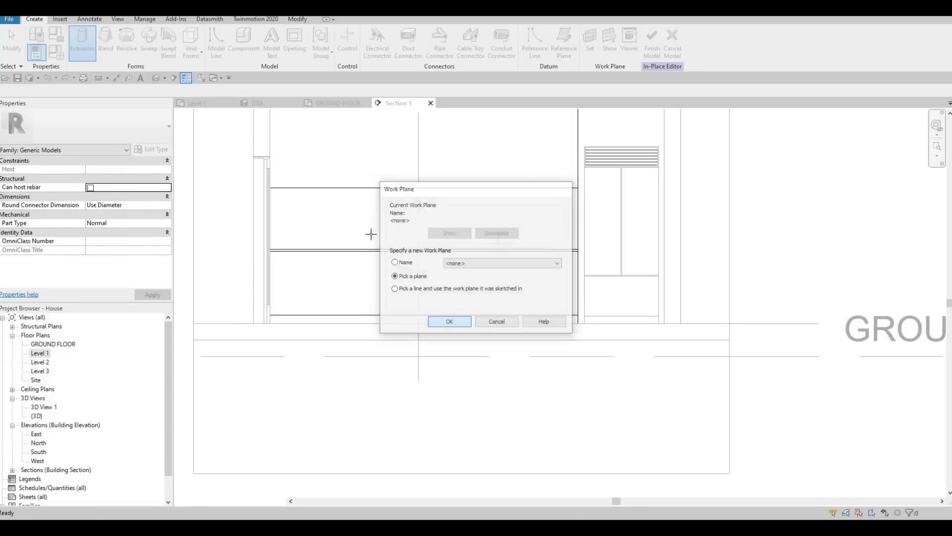
scroll(386, 276, "down", 2)
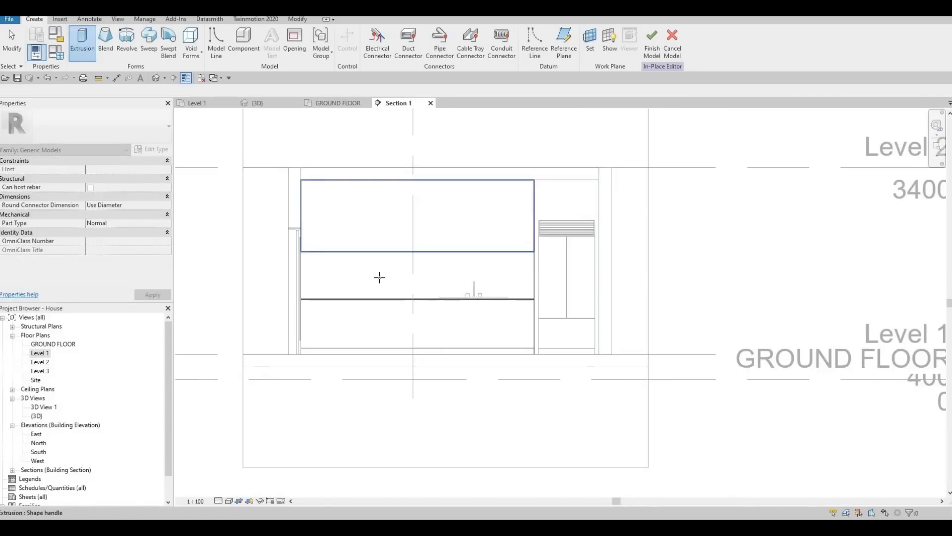
left_click(372, 33)
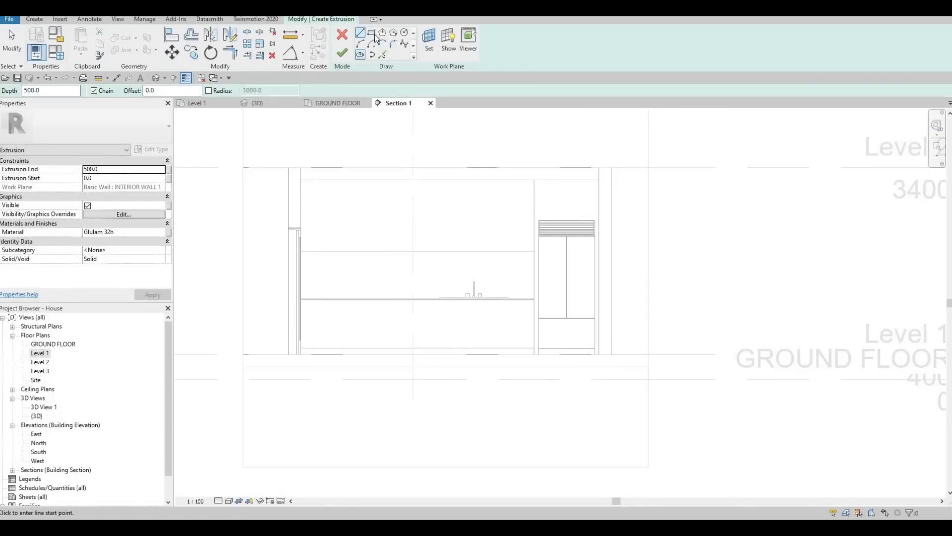
Set the extrusion end to 10 mm and assign the Textile - Bamboo Weave material, found by searching for TILE
left_click(124, 170)
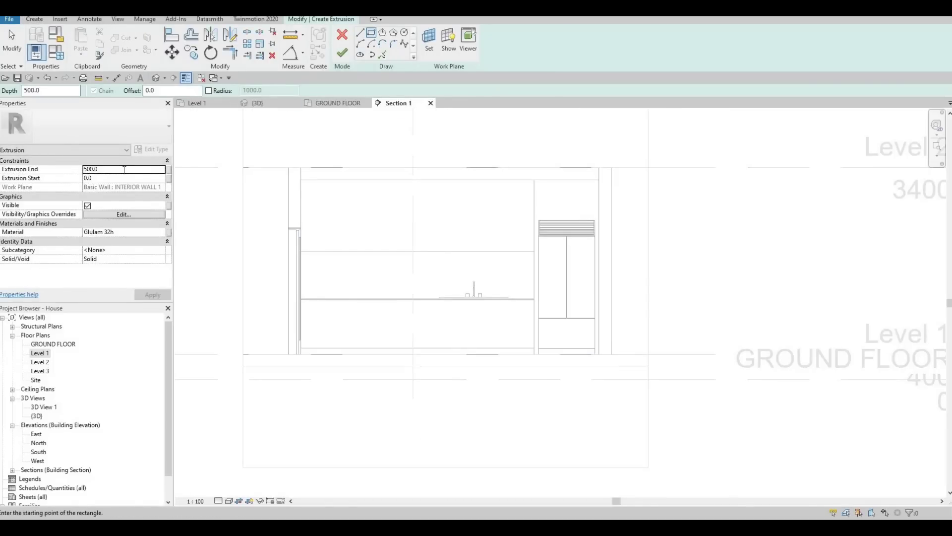
type("10")
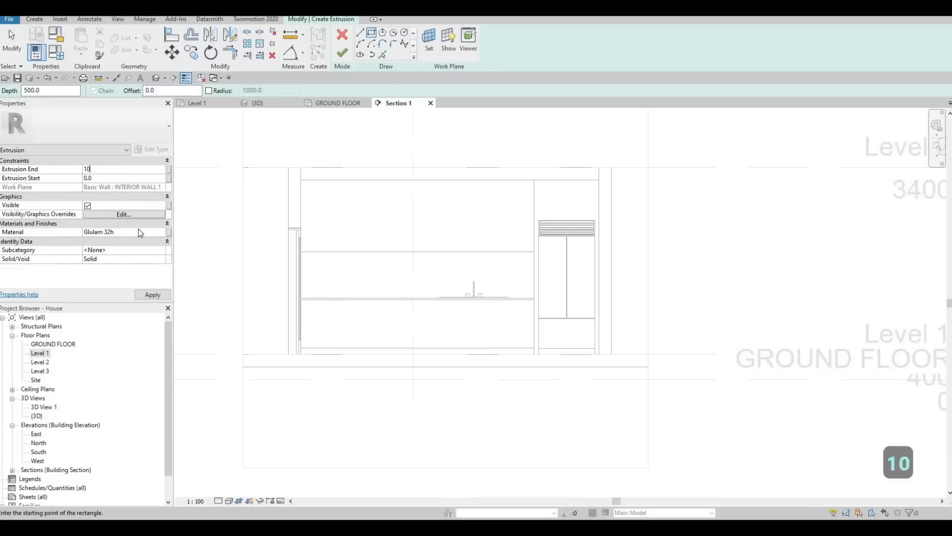
left_click(161, 232)
left_click(161, 232)
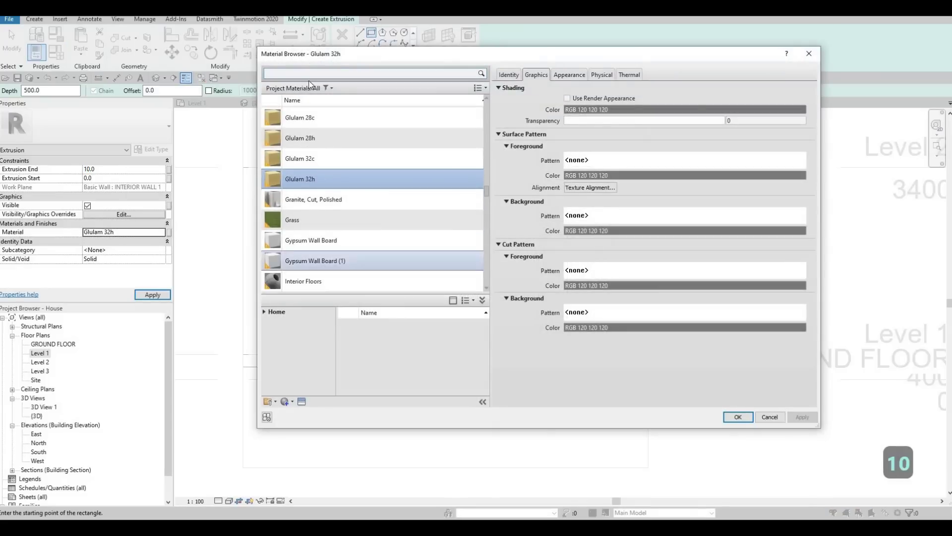
left_click(310, 74)
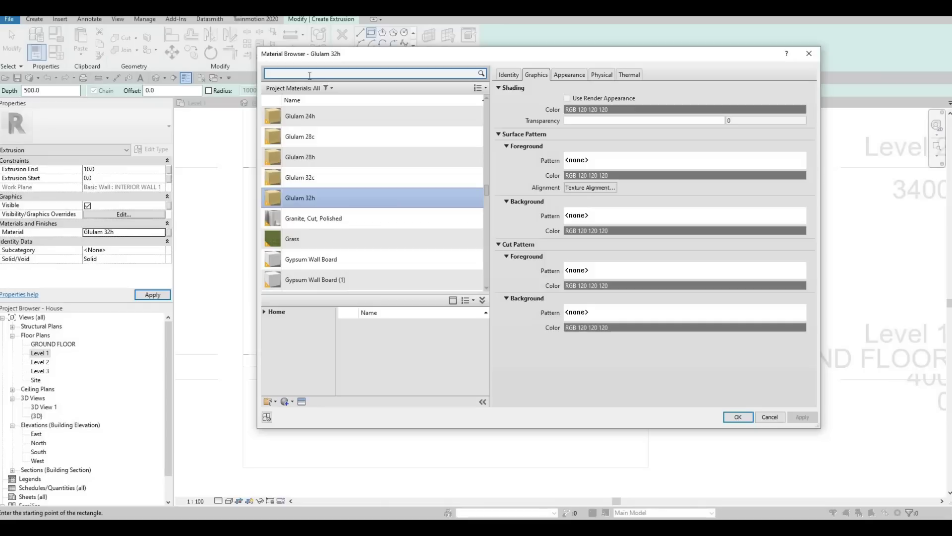
type("TILE")
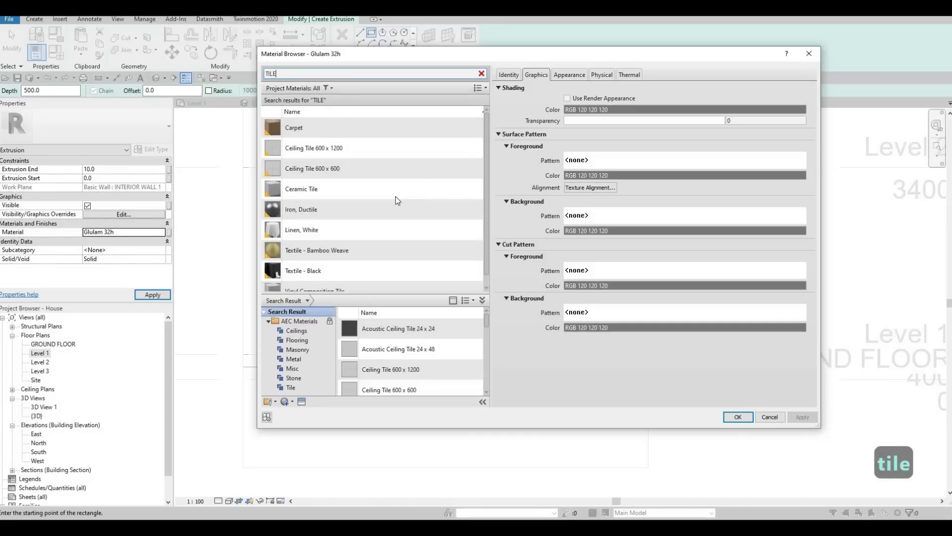
scroll(397, 233, "down", 1)
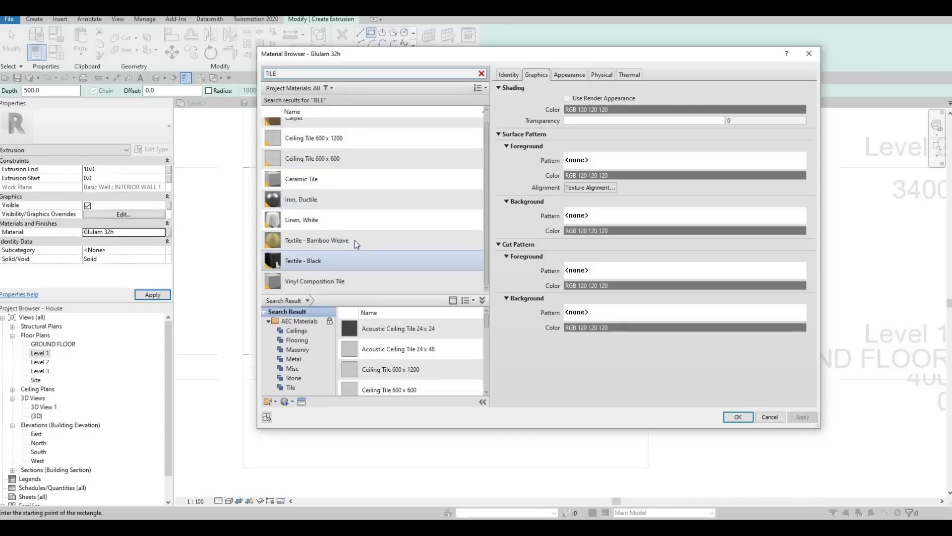
scroll(355, 240, "up", 1)
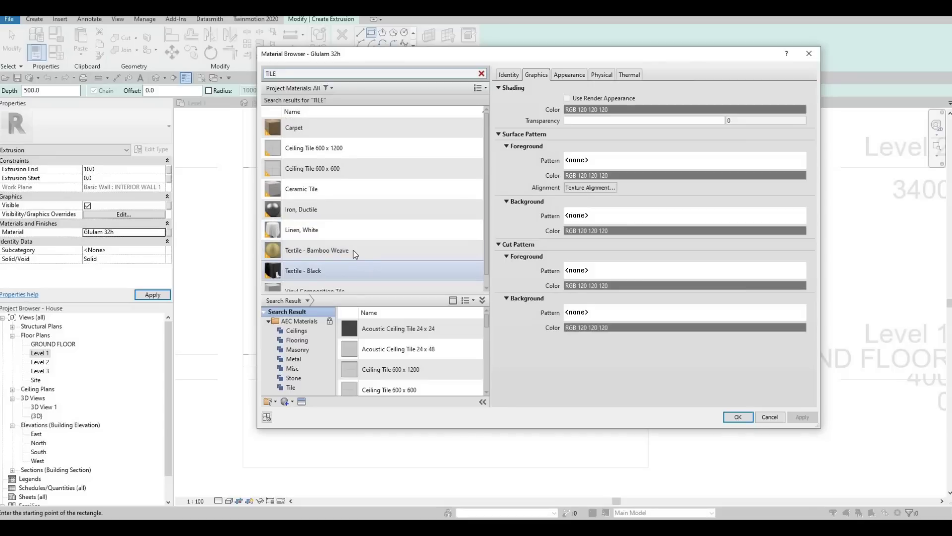
left_click(361, 249)
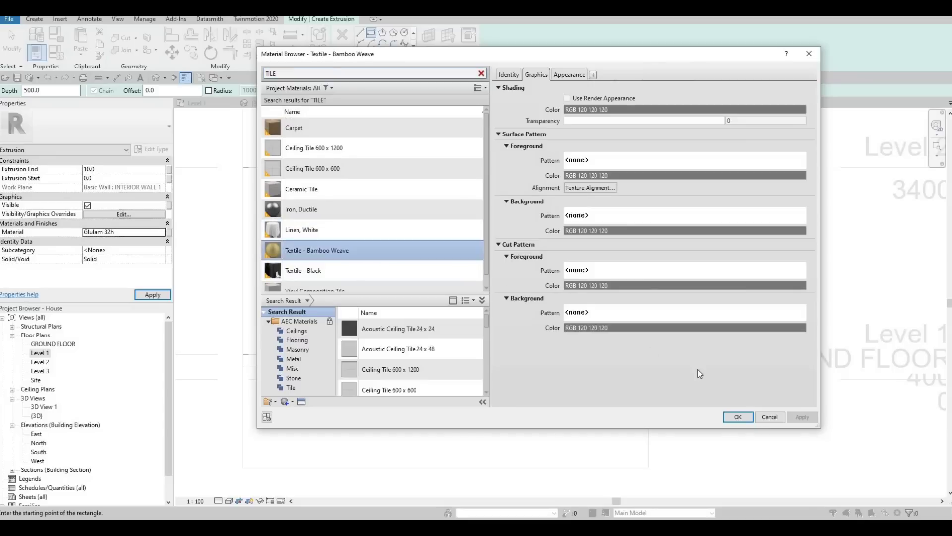
left_click(738, 416)
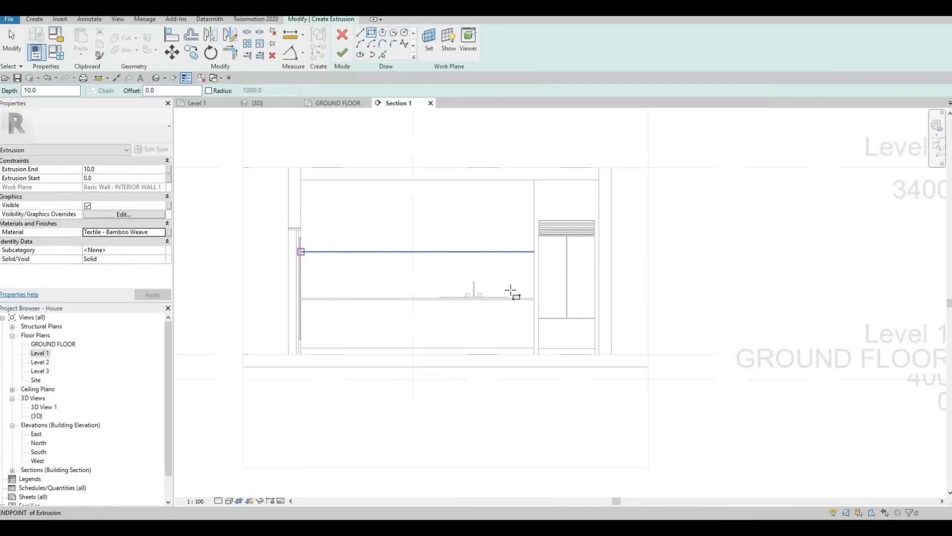
Sketch the backsplash rectangle from the upper cabinet's lower edge to the countertop beside the refrigerator surround, and finish the extrusion and in-place model
scroll(521, 295, "up", 4)
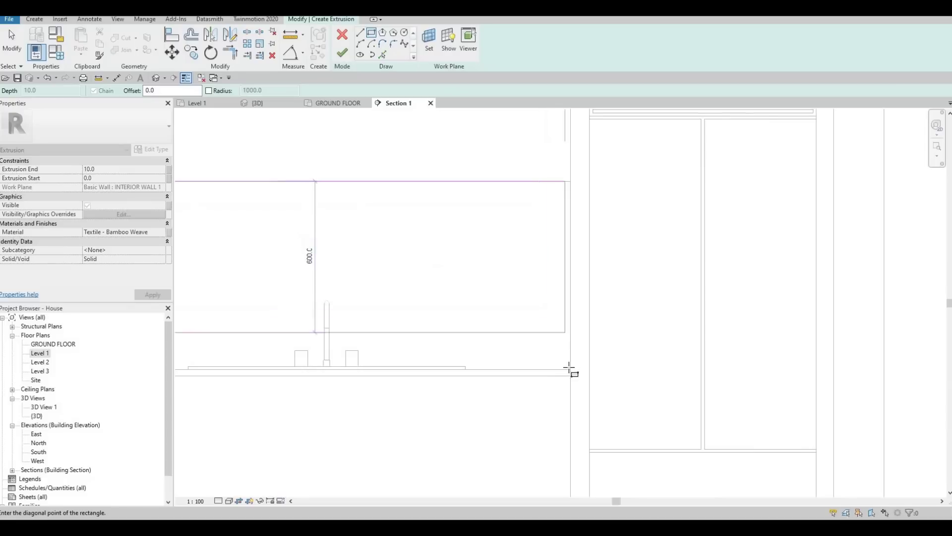
left_click(571, 369)
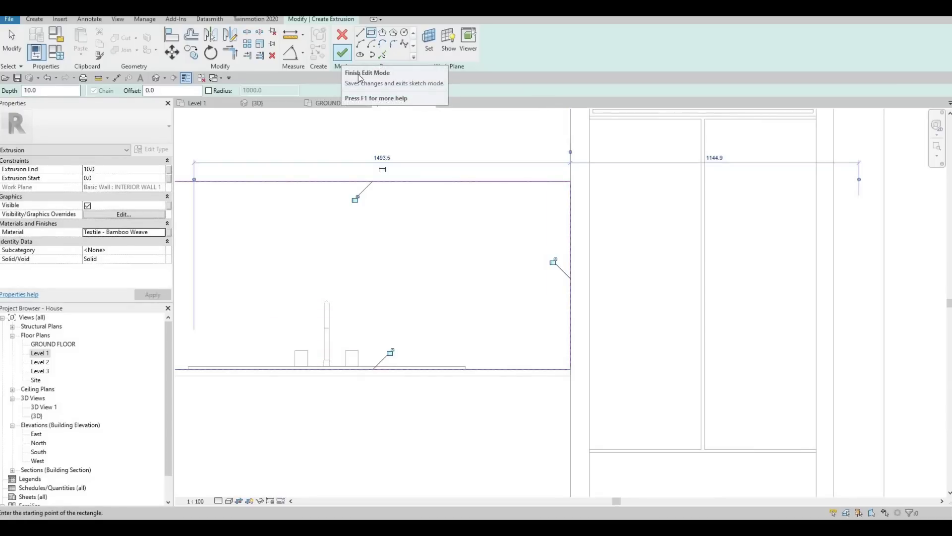
left_click(342, 52)
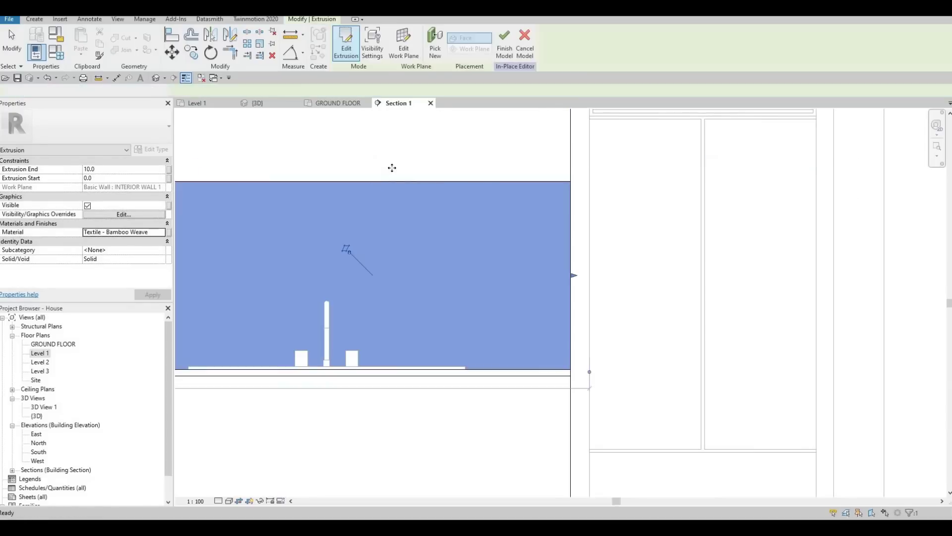
left_click(504, 53)
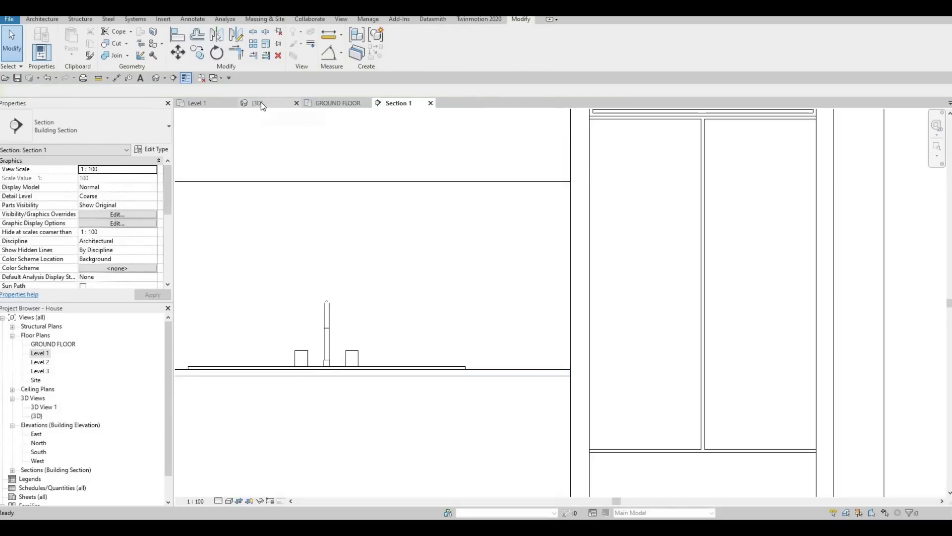
Examine the backsplash, cabinets and surrounding kitchen space from several sides in the 3D view
left_click(261, 102)
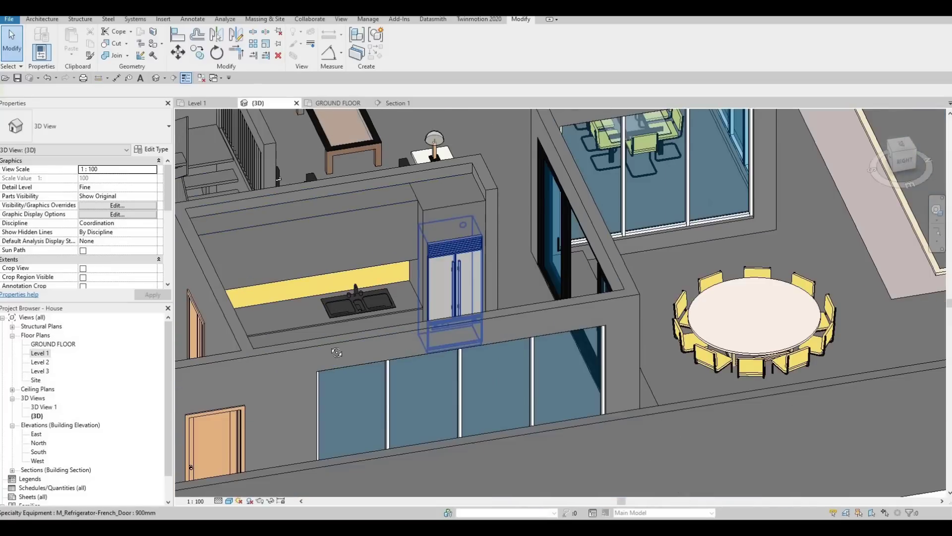
middle_click_drag(336, 352, 317, 208, "shift")
key("Escape")
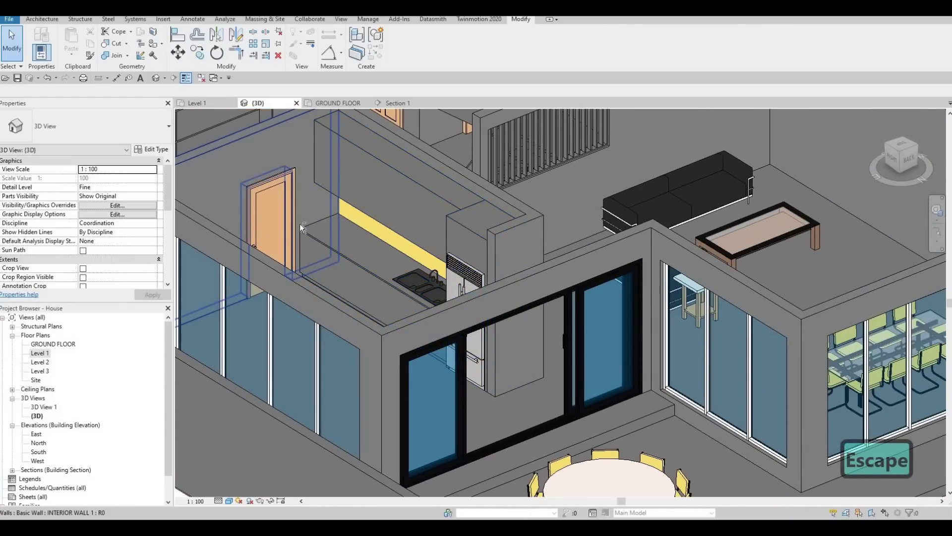
middle_click_drag(300, 224, 452, 174, "shift")
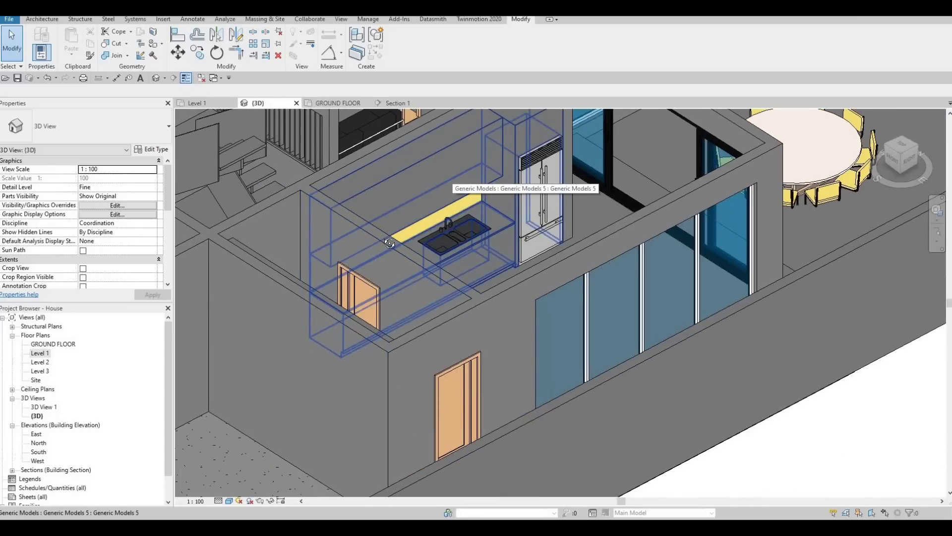
middle_click_drag(480, 234, 494, 214, "shift")
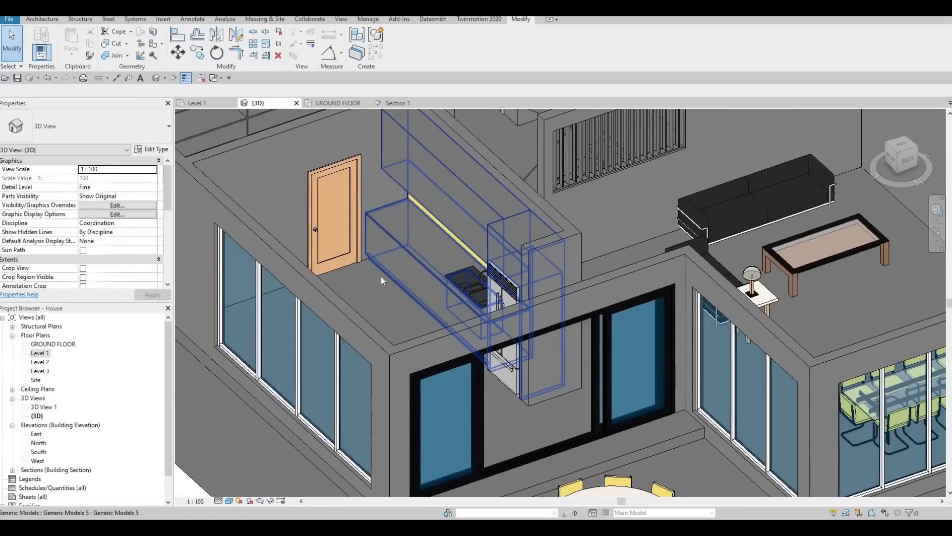
middle_click_drag(357, 248, 226, 278, "shift")
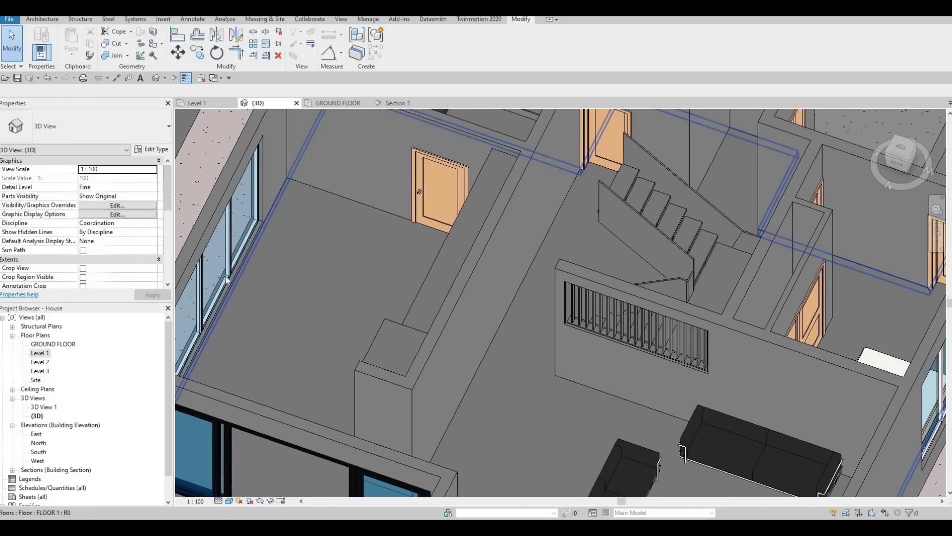
In the Level 1 plan, create a new in-place Generic Models component with the default name and start an extrusion
double_click(42, 354)
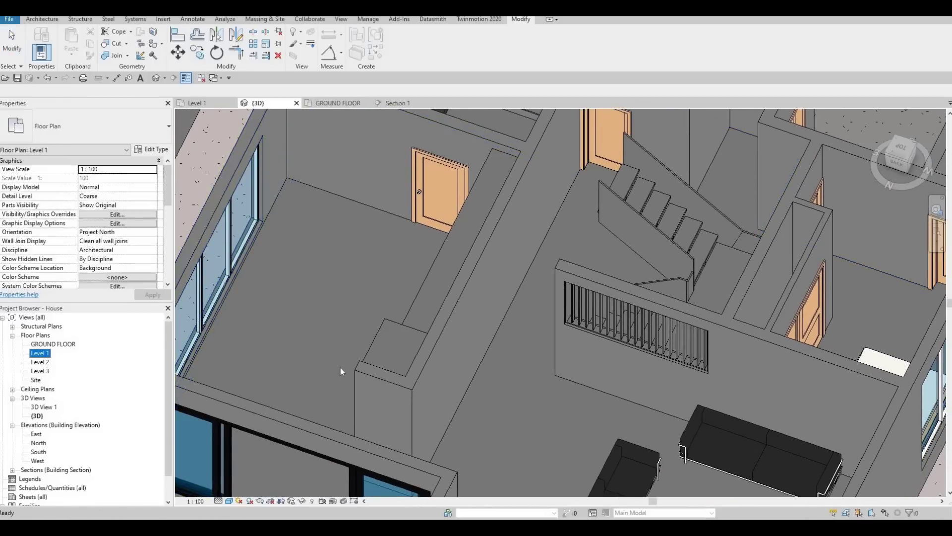
mouse_move(340, 372)
middle_mouse_down()
mouse_move(364, 314)
mouse_move(253, 189)
middle_mouse_up()
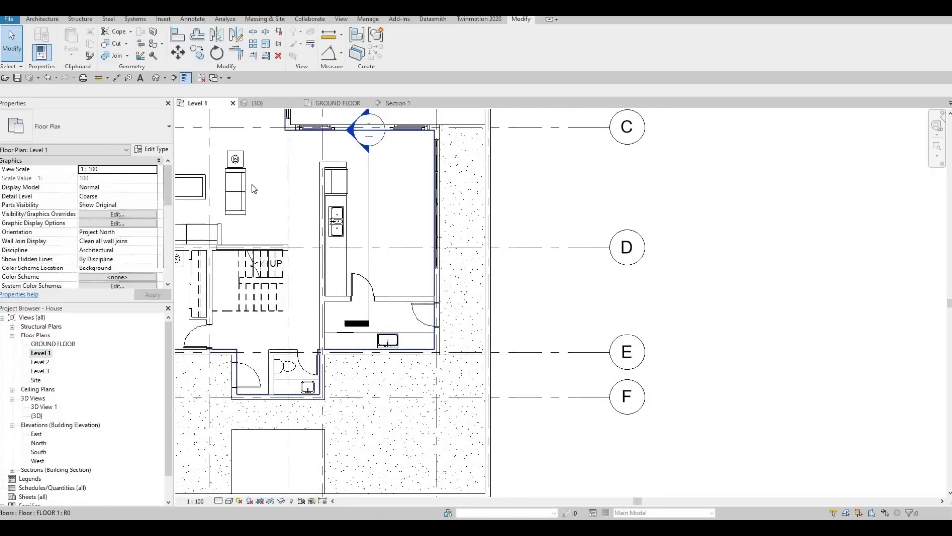
left_click(41, 19)
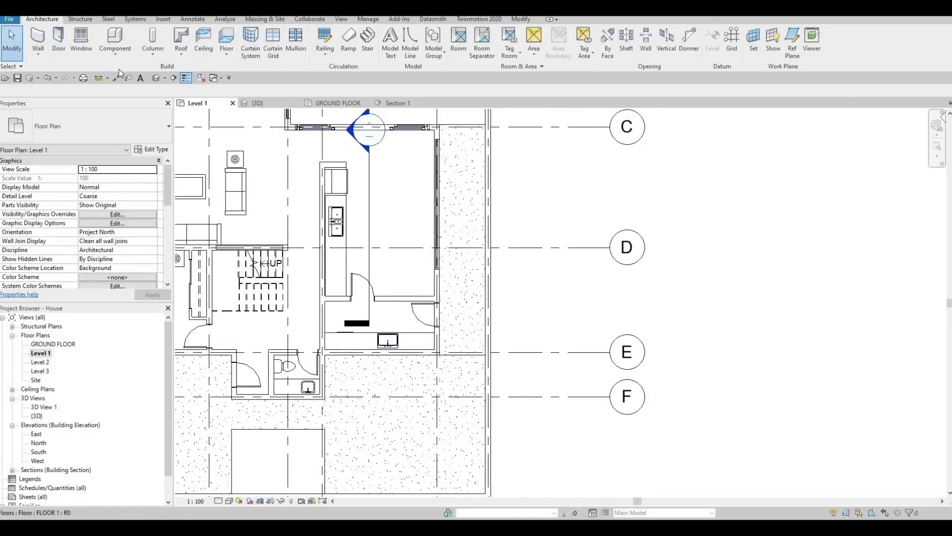
left_click(116, 49)
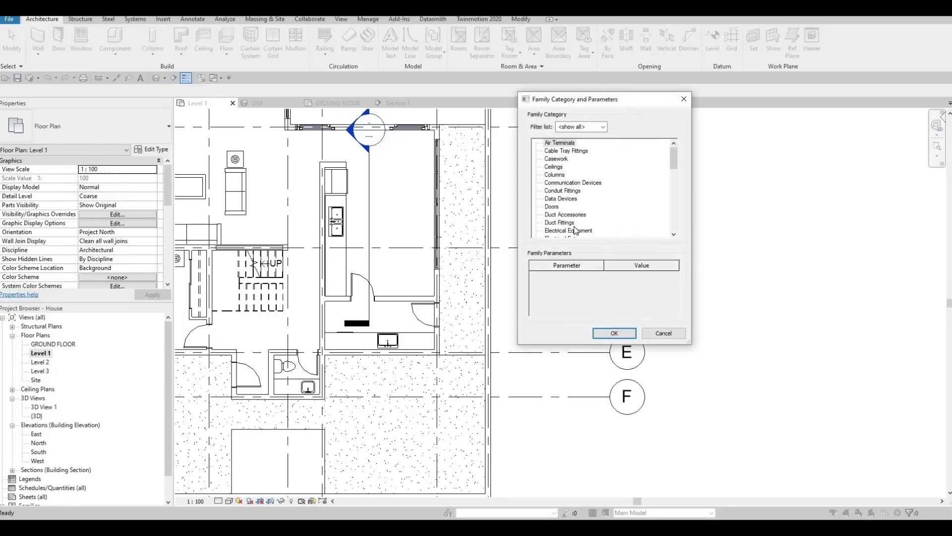
scroll(567, 230, "down", 3)
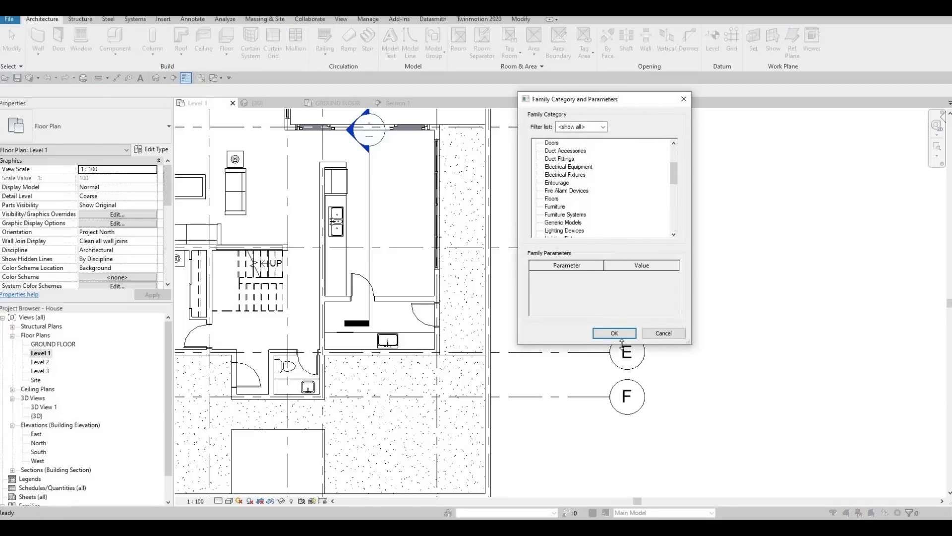
key("Return")
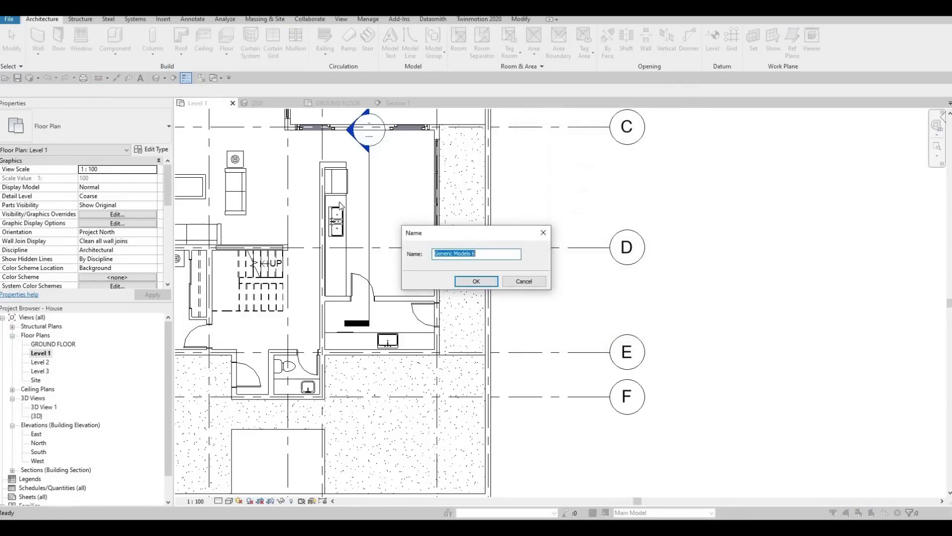
left_click(480, 279)
left_click(97, 55)
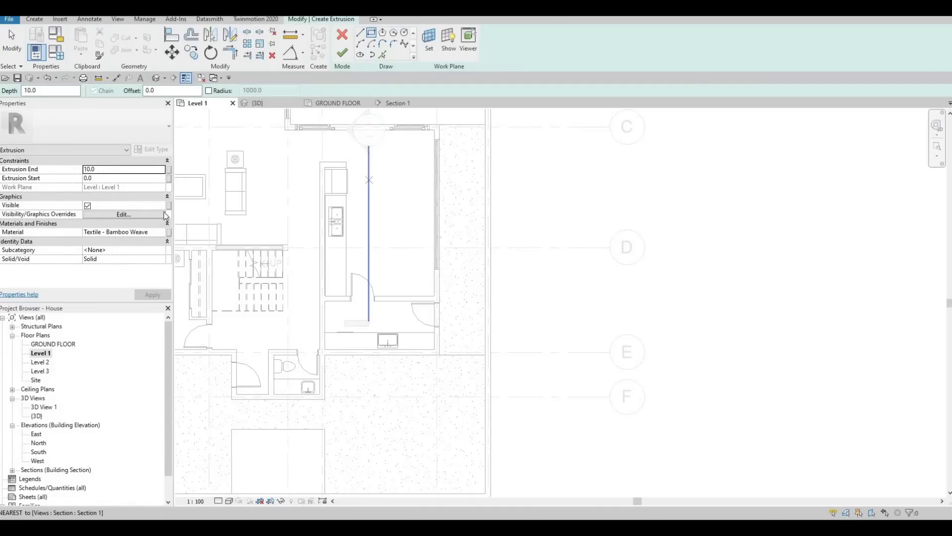
Assign the Glulam 36c material from the Wood category of the AEC Materials library to the extrusion
left_click(134, 170)
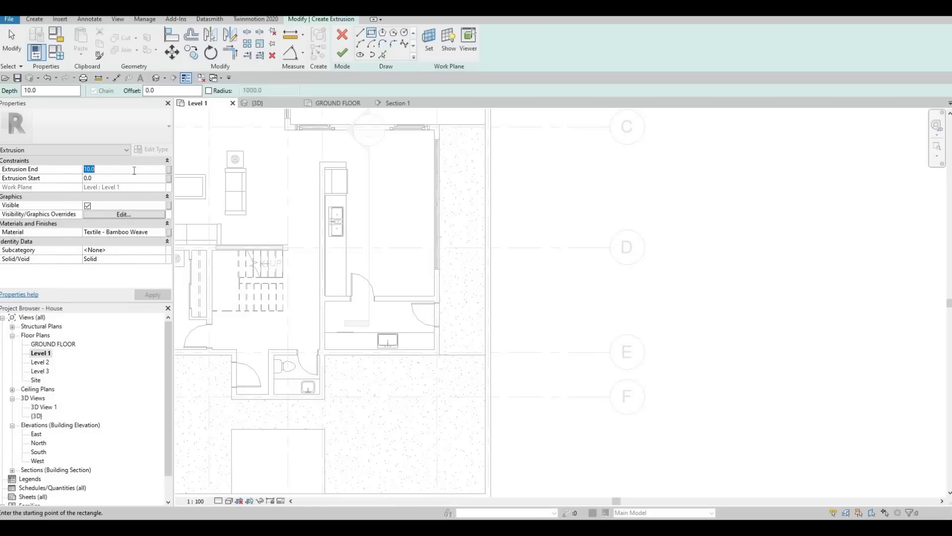
left_click(160, 231)
left_click(160, 232)
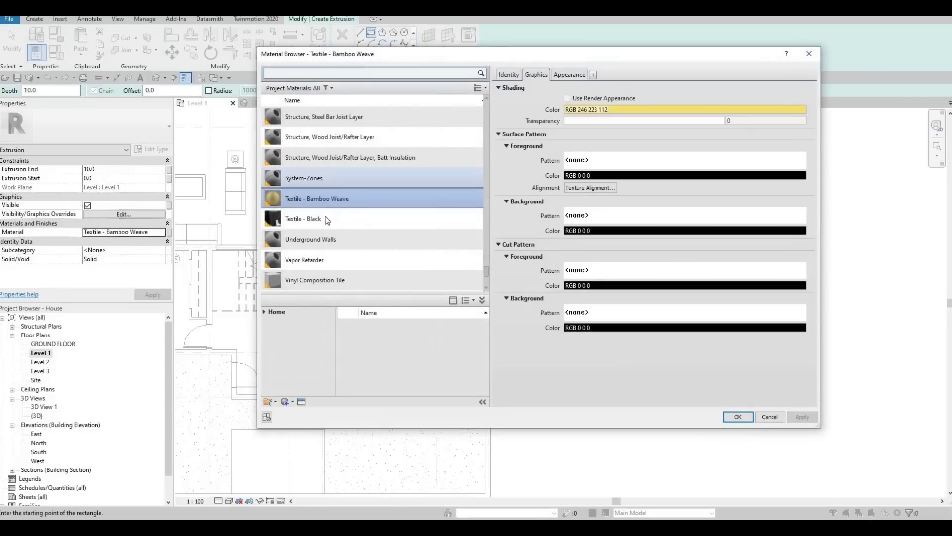
scroll(318, 219, "down", 3)
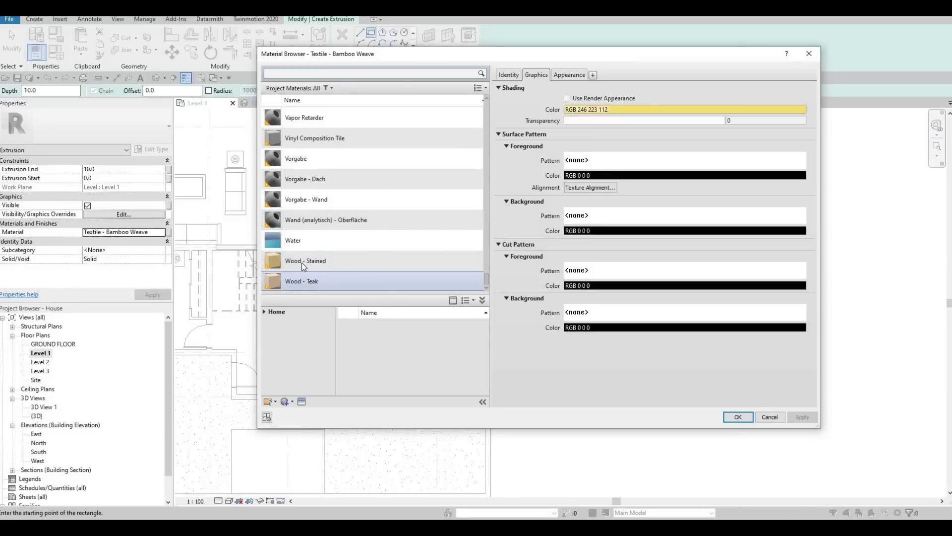
left_click(264, 312)
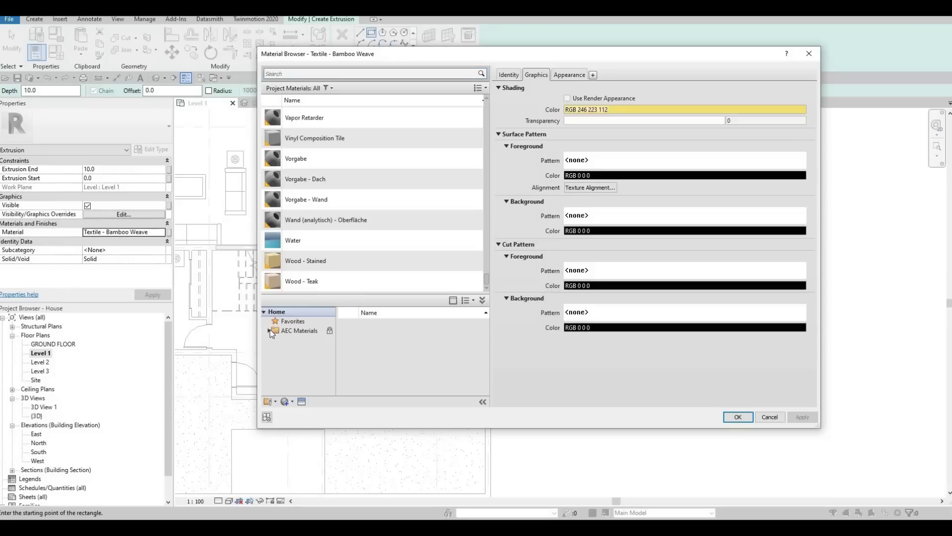
left_click(269, 330)
scroll(297, 367, "down", 4)
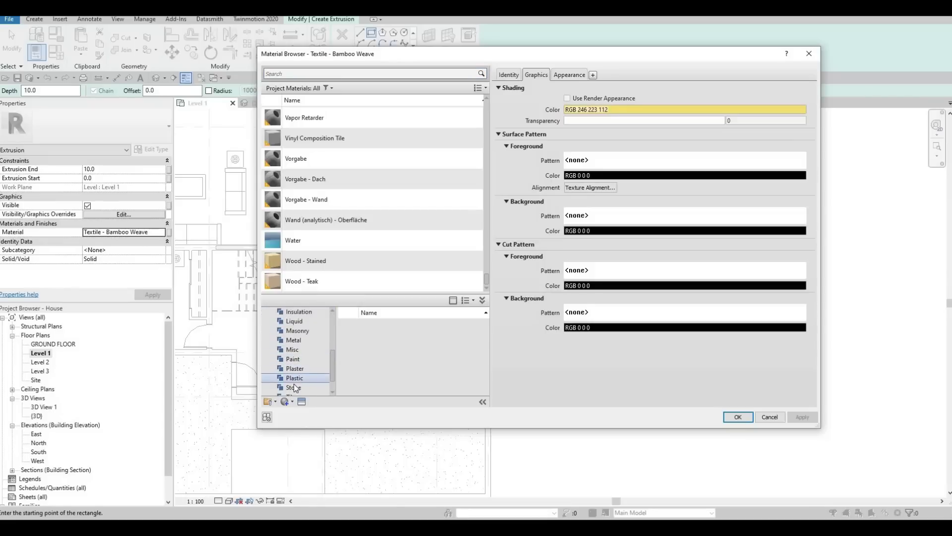
left_click(294, 386)
scroll(439, 379, "down", 5)
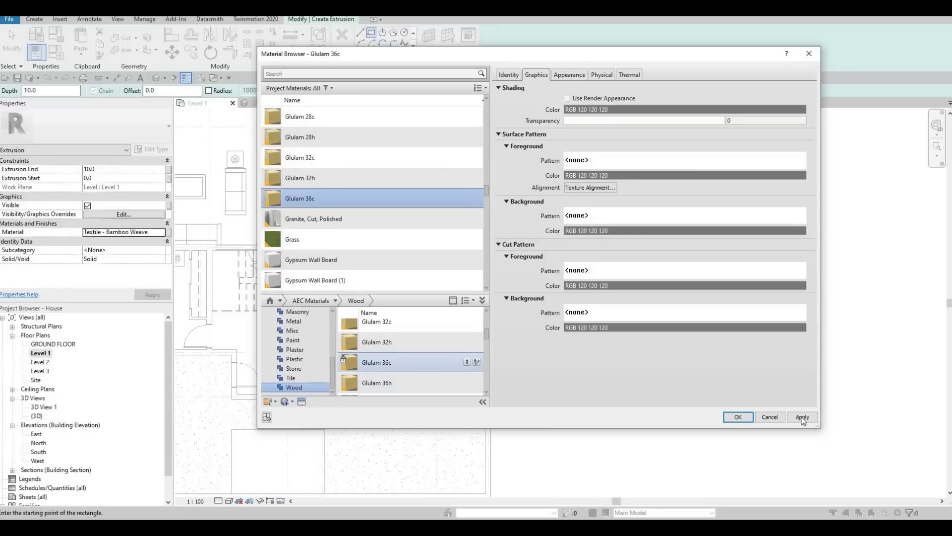
left_click(739, 418)
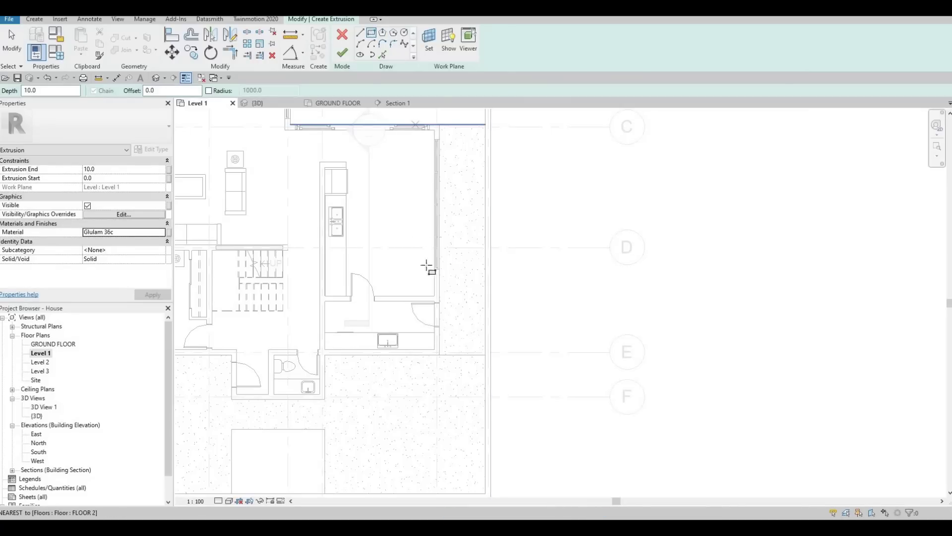
Sketch a rectangle about 2100 by 600 mm in the kitchen corner beside the door, and finish the extrusion
scroll(436, 299, "up", 2)
left_click(439, 304)
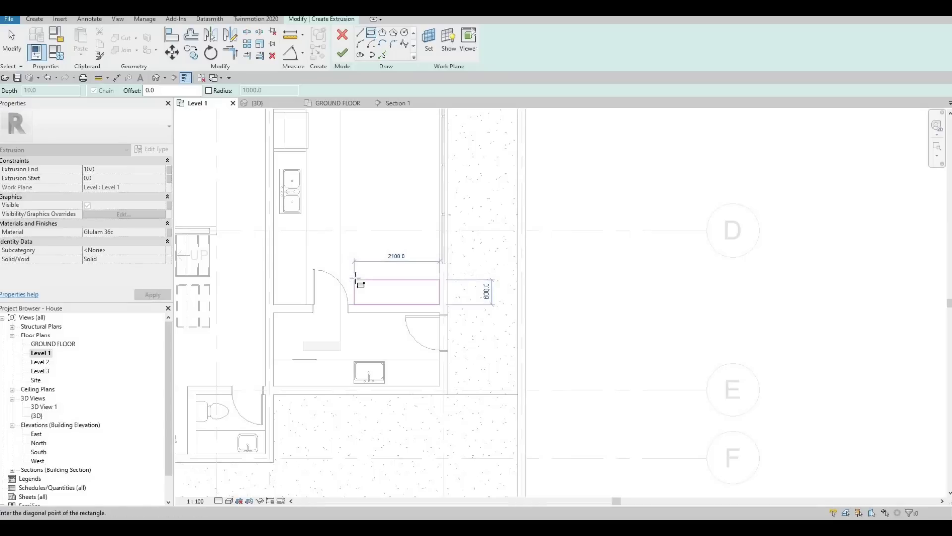
left_click(358, 279)
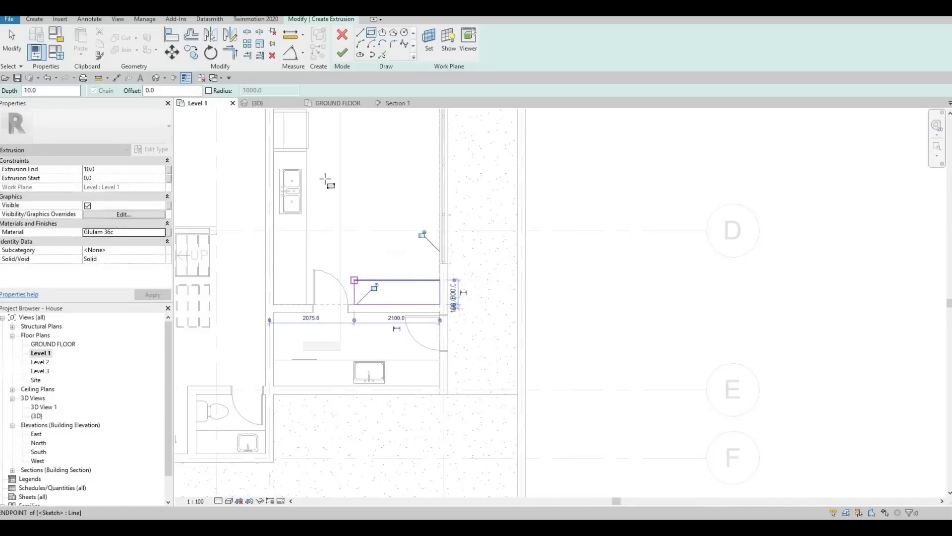
key("Escape")
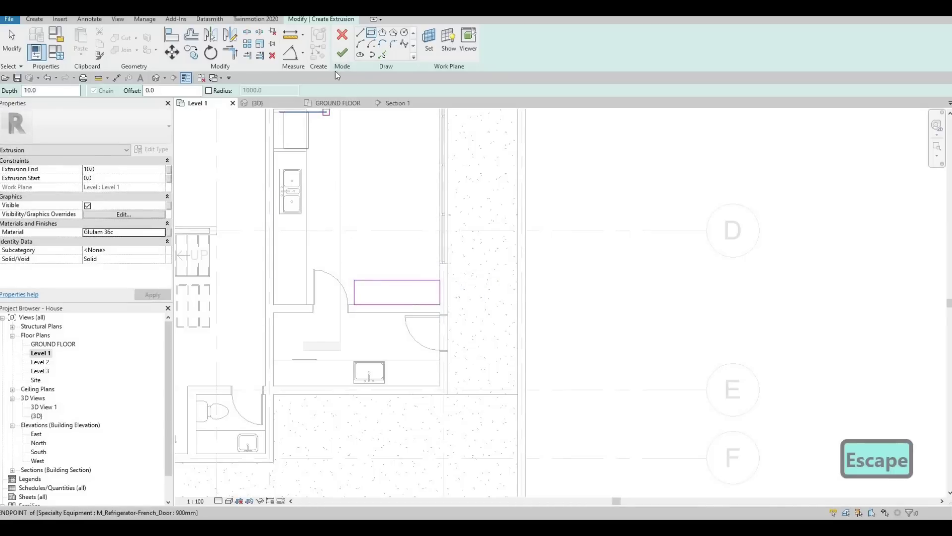
left_click(342, 52)
Stretch the top of the new block upward in the 3D view to an extrusion end of about 1880 mm
key("ctrl+Tab")
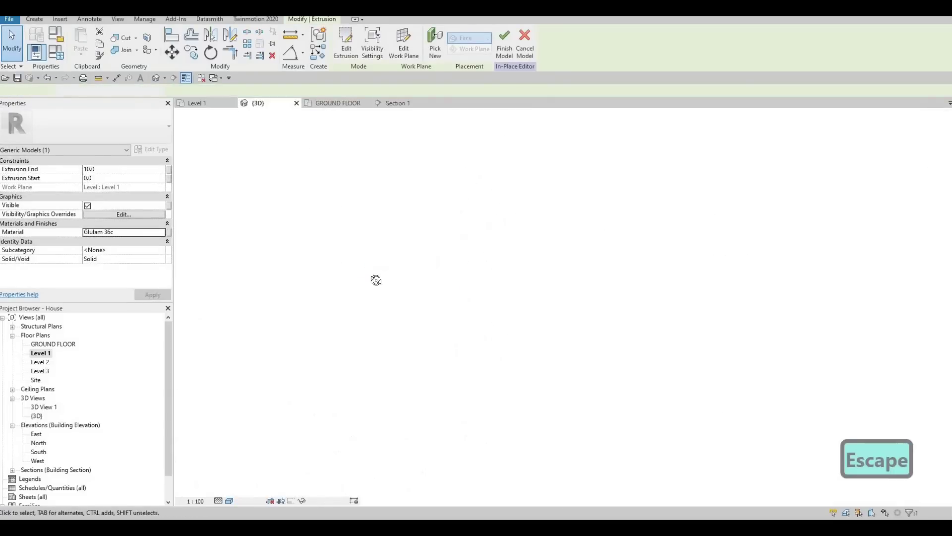
middle_click_drag(342, 211, 338, 212, "shift")
left_click_drag(339, 210, 369, 123)
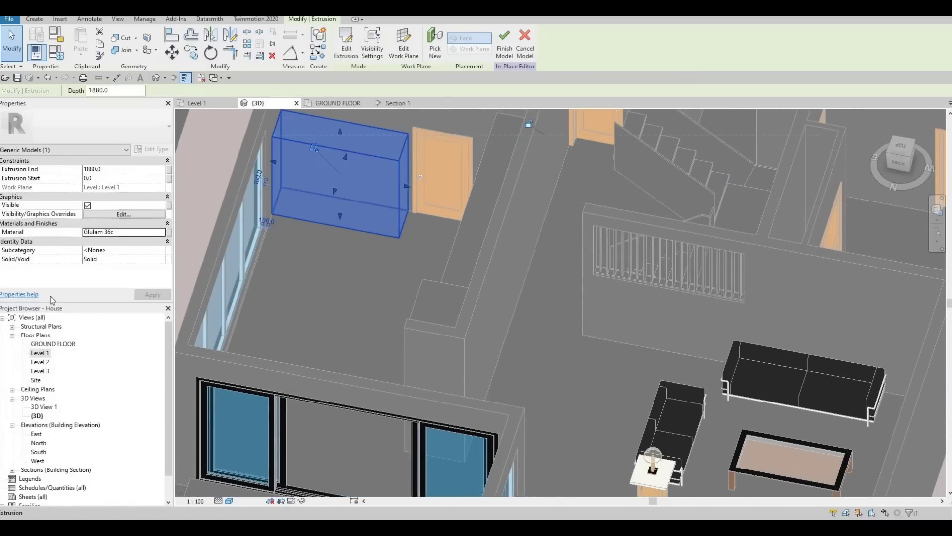
Return to the Level 1 plan, set the block's extrusion end to 2800 mm, and finish the in-place model
double_click(39, 353)
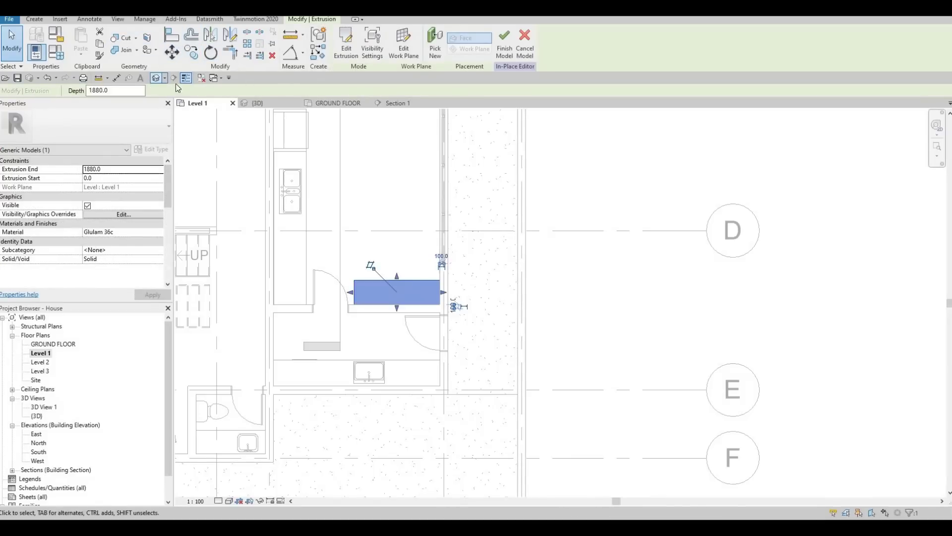
key("Escape")
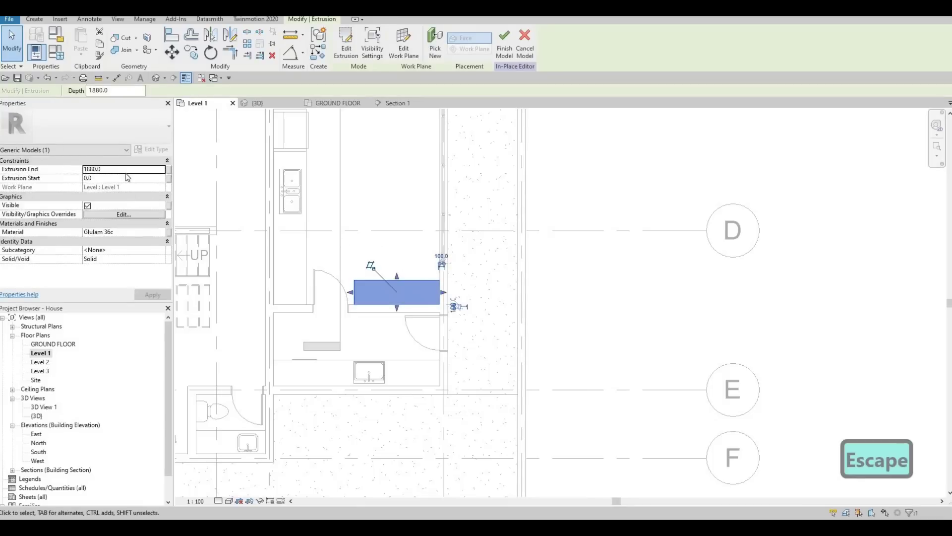
left_click(125, 172)
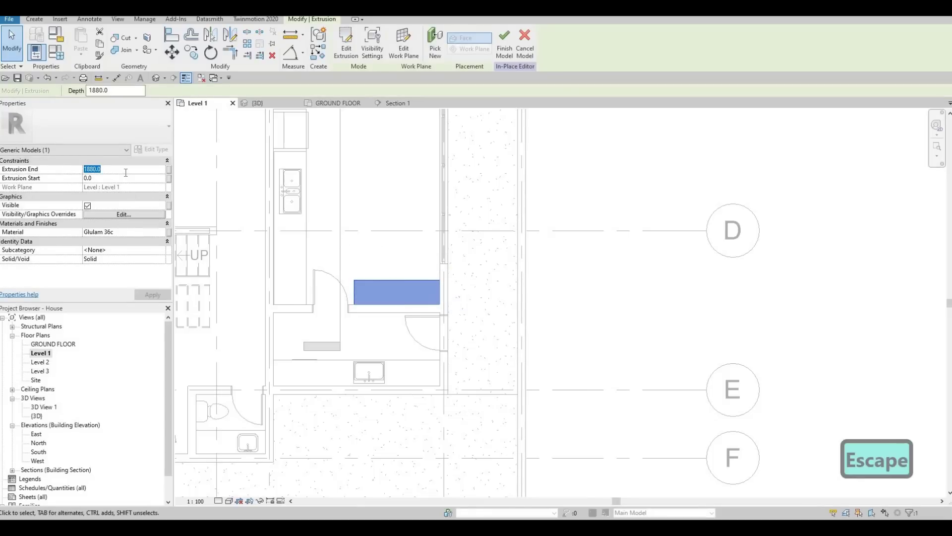
type("2800")
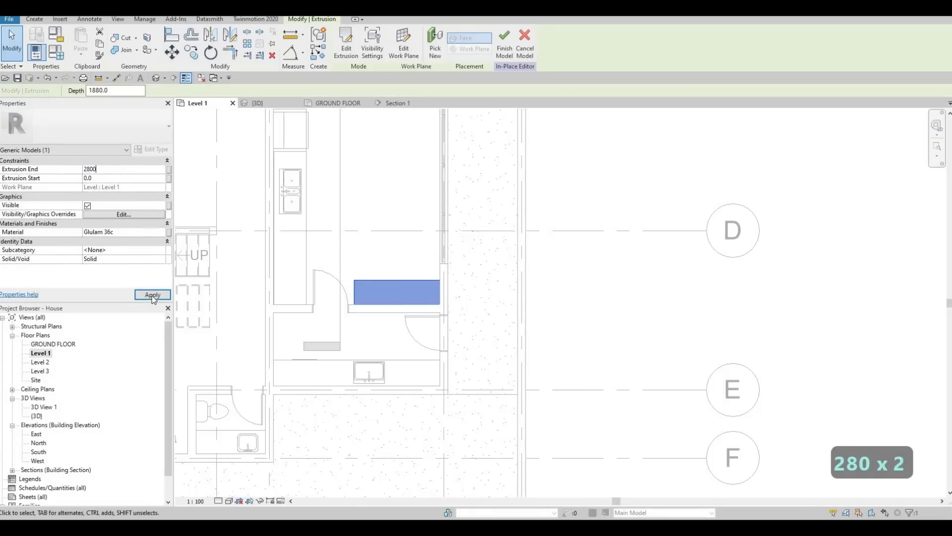
left_click(153, 295)
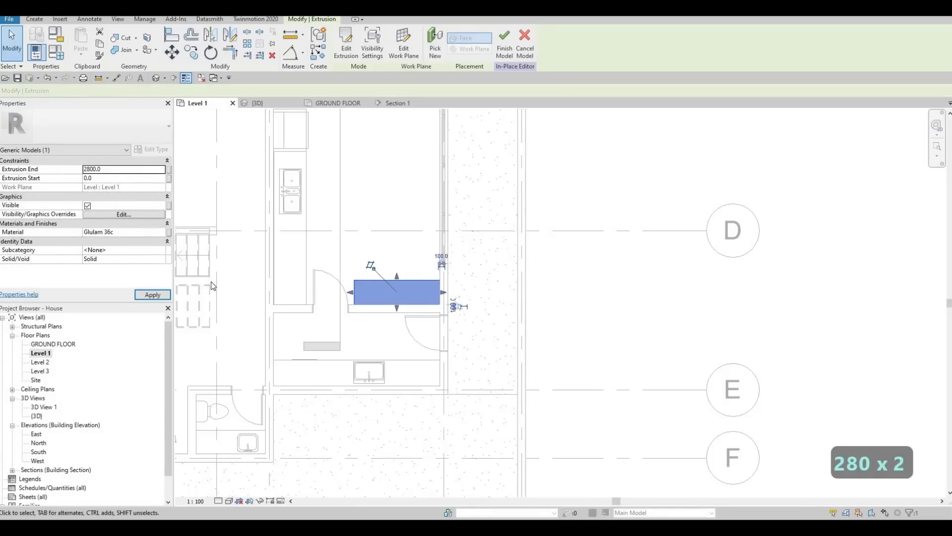
left_click(503, 53)
scroll(386, 298, "down", 3)
key("Escape")
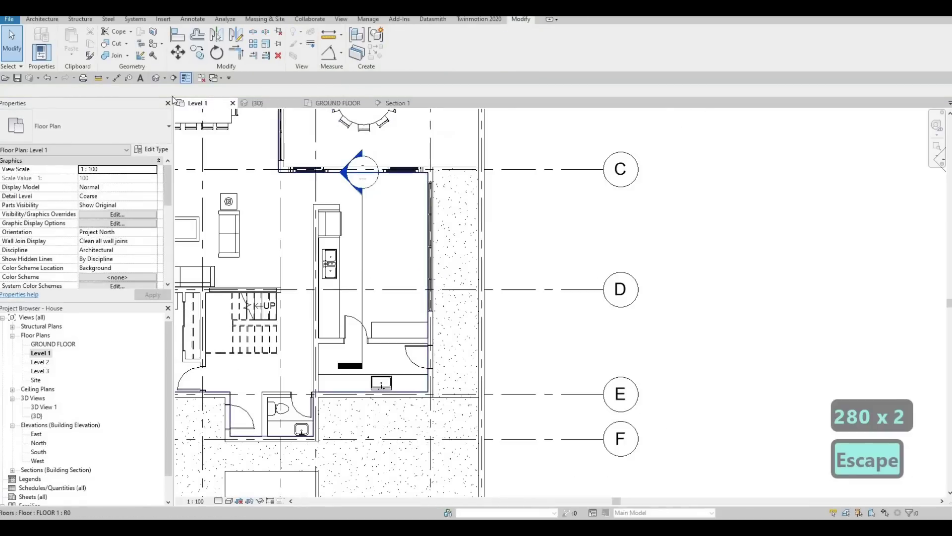
key("Escape")
Draw a building section across the kitchen between grids D and E, looking toward the new cabinet block
left_click(173, 78)
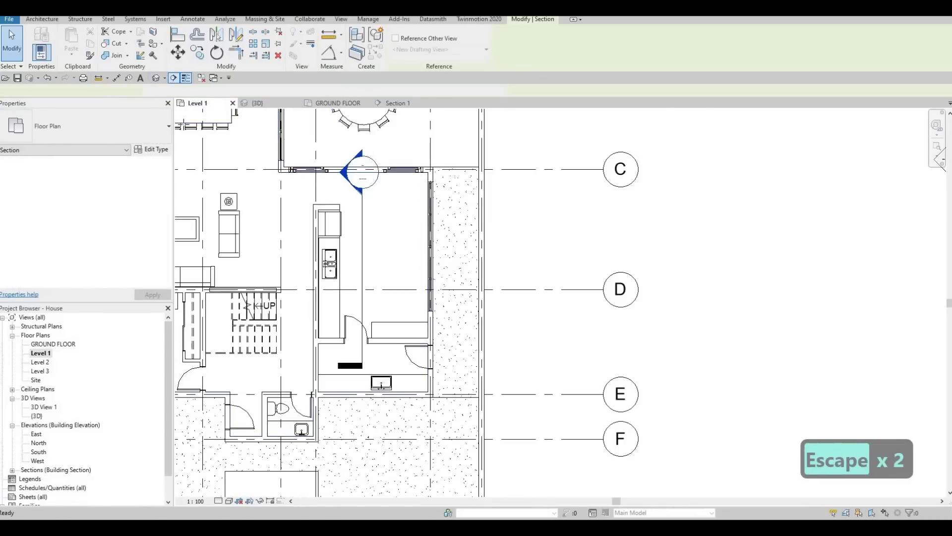
left_click(465, 312)
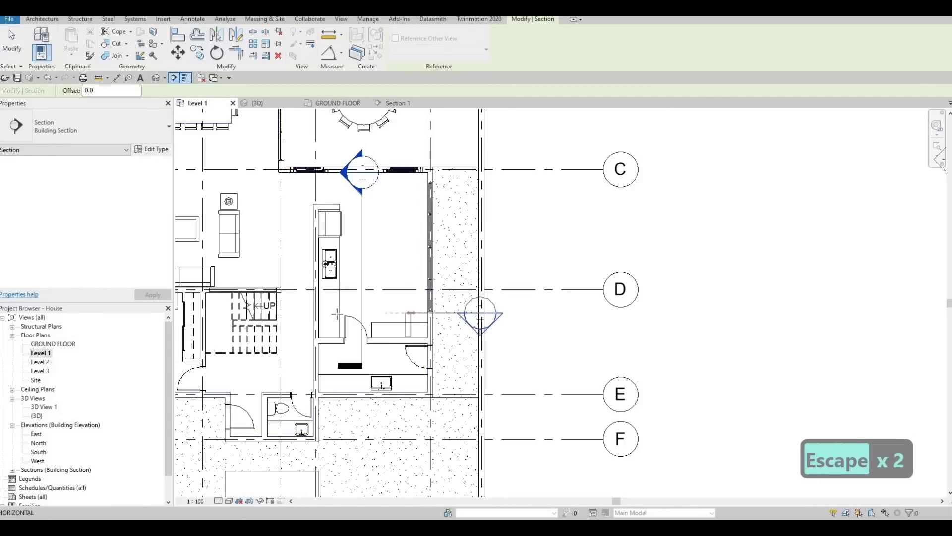
left_click(304, 313)
key("Escape")
key("Escape")
middle_click_drag(446, 318, 503, 281)
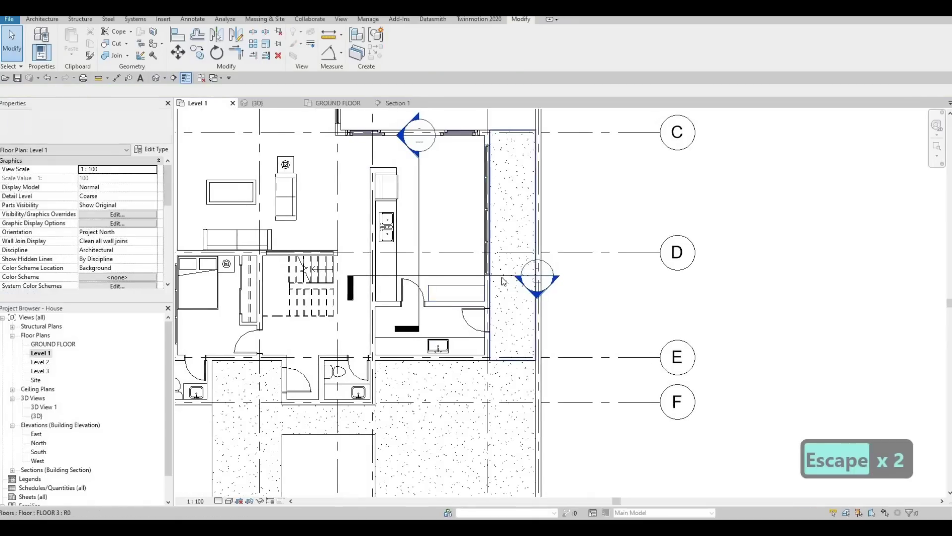
Shorten the new section's view depth so its far boundary falls in the sink room behind the cabinet block
left_click(488, 275)
key("Escape")
left_click(446, 275)
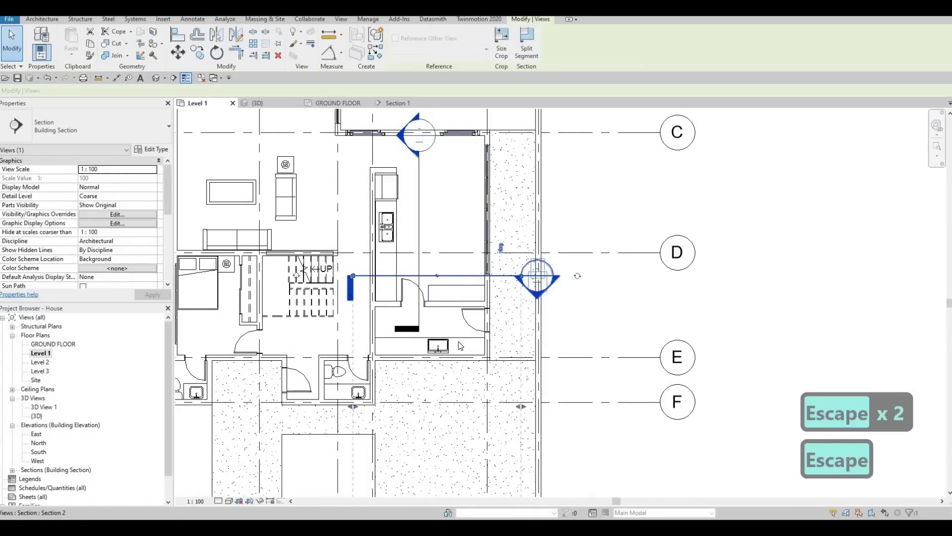
scroll(461, 342, "down", 4)
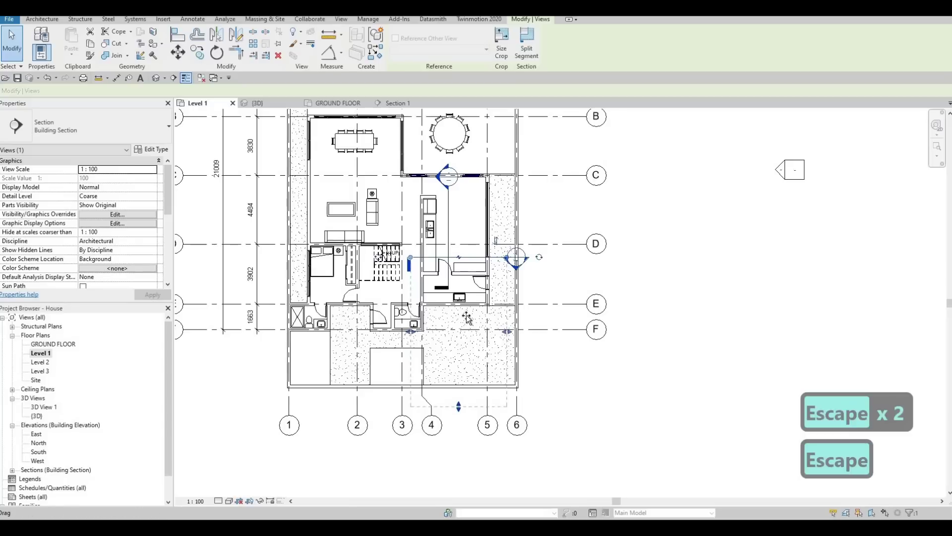
left_click_drag(467, 319, 469, 287)
key("Escape")
scroll(466, 287, "up", 3)
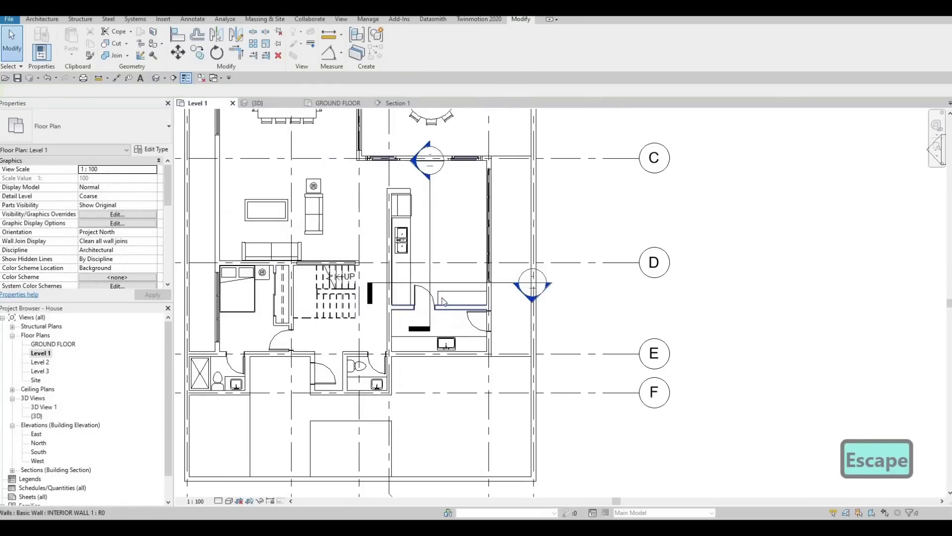
scroll(441, 301, "down", 3)
key("Escape")
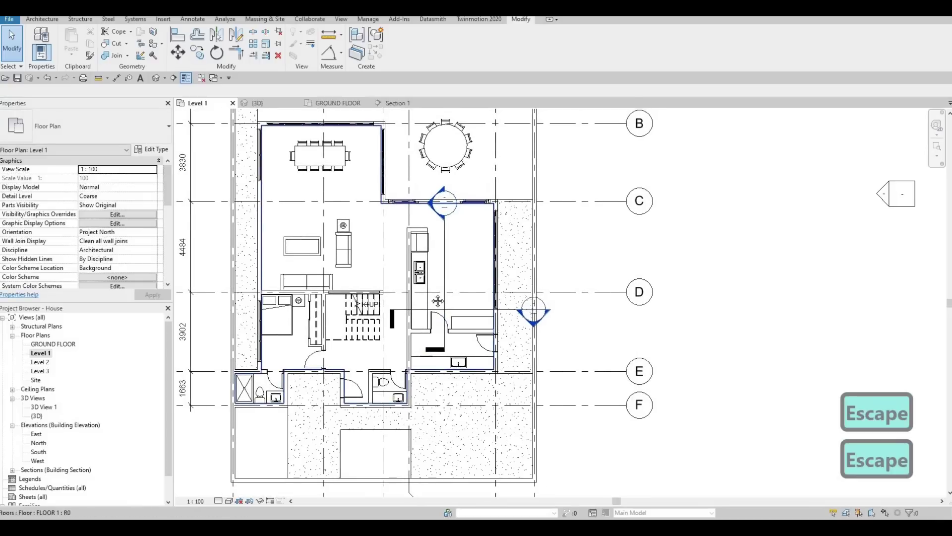
middle_click_drag(438, 301, 418, 310)
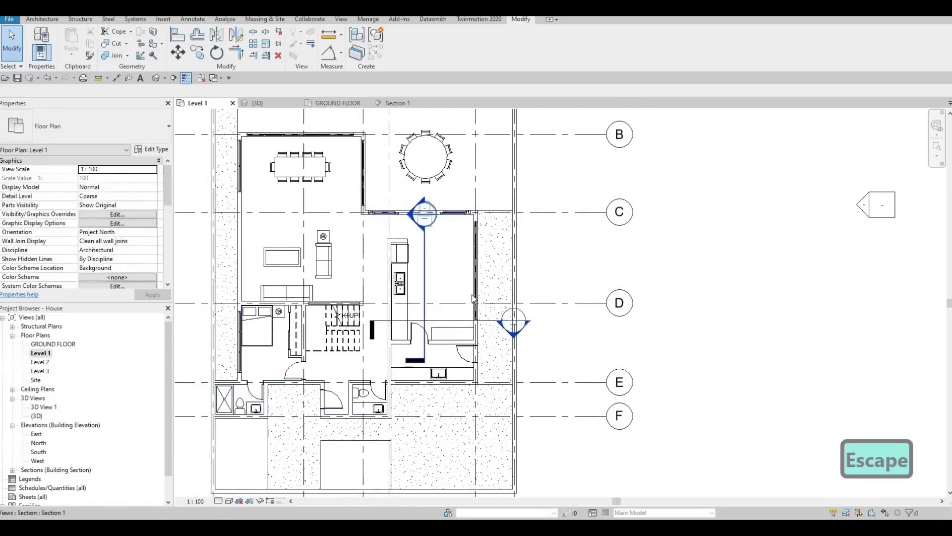
middle_click_drag(474, 298, 515, 292)
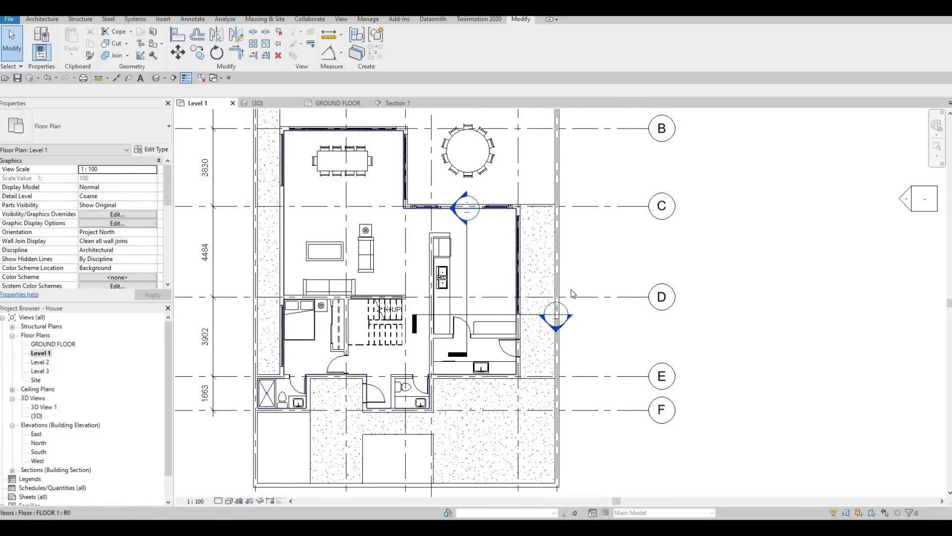
scroll(573, 294, "up", 2)
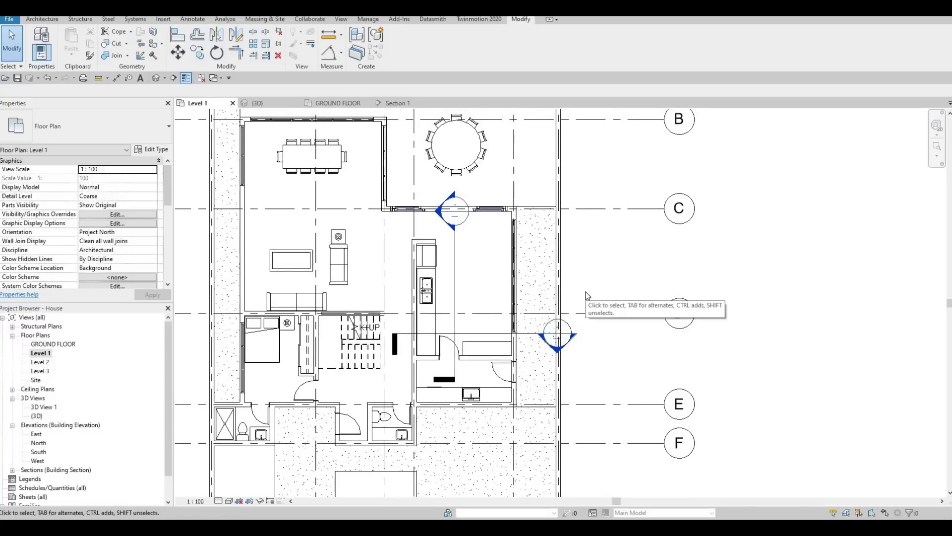